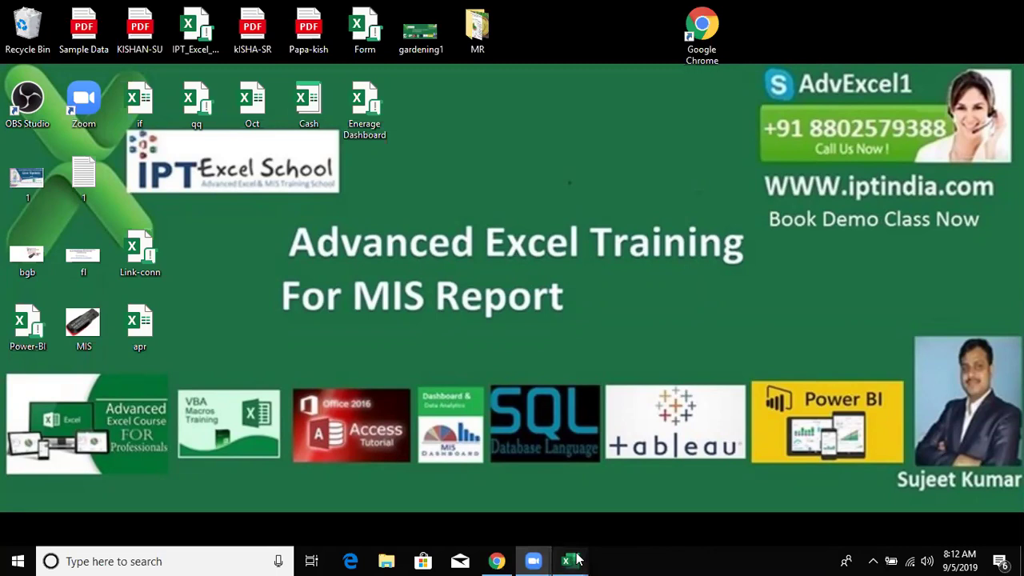
- Switch to the Sumif_Project question (1) Excel window from the taskbar preview
mouse_move(570, 560)
mouse_move(602, 531)
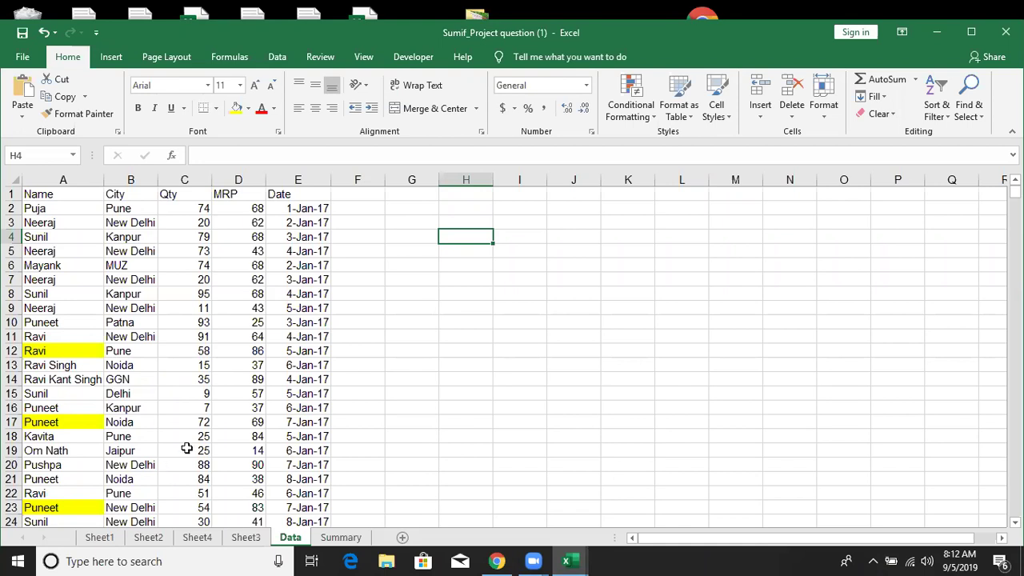
- Apply the copied formatting to the Name, Qty, MRP and Date columns, then go to the Summary sheet
left_click(55, 114)
left_click(69, 179)
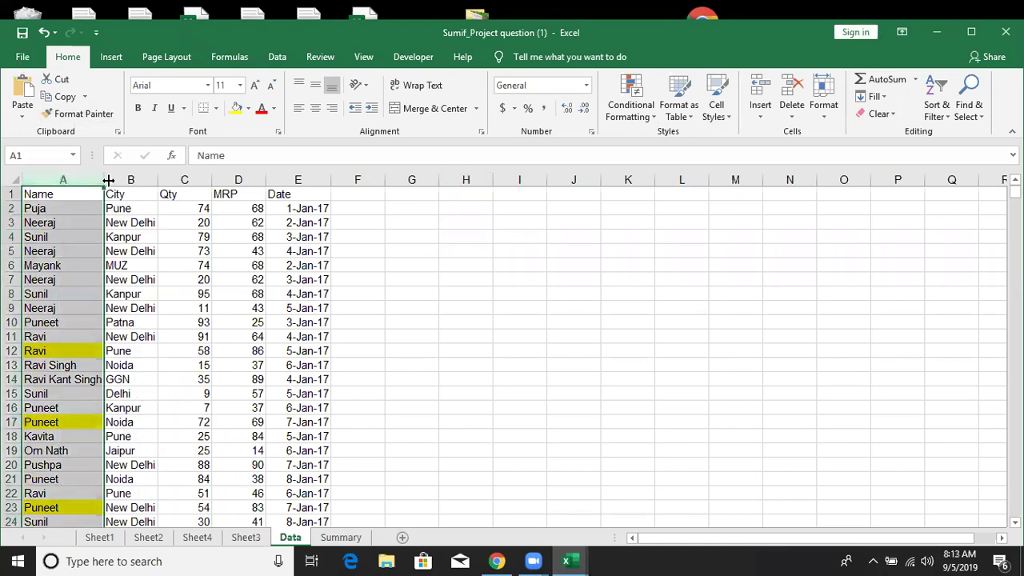
left_click(188, 180)
left_click(228, 180)
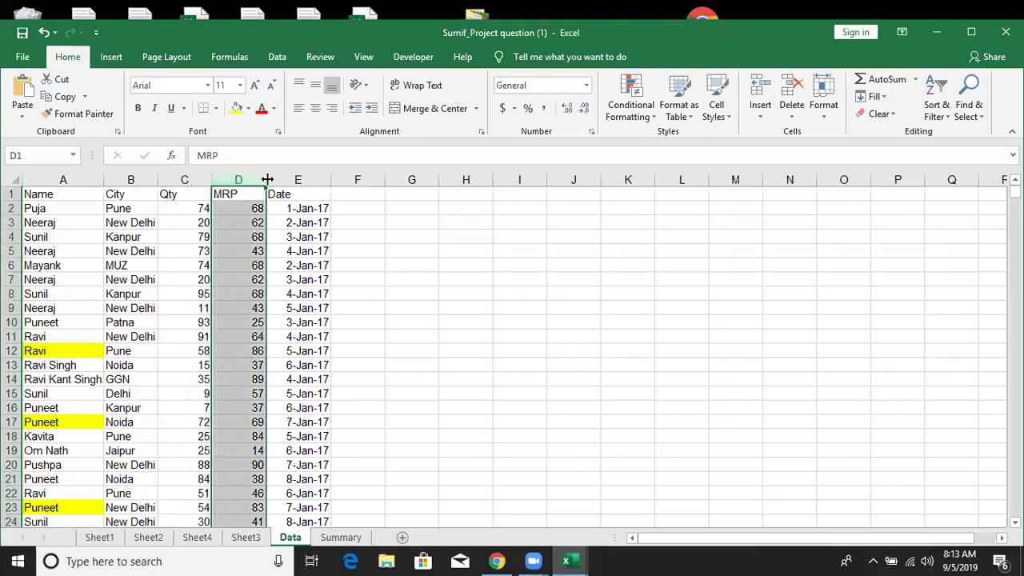
left_click(275, 180)
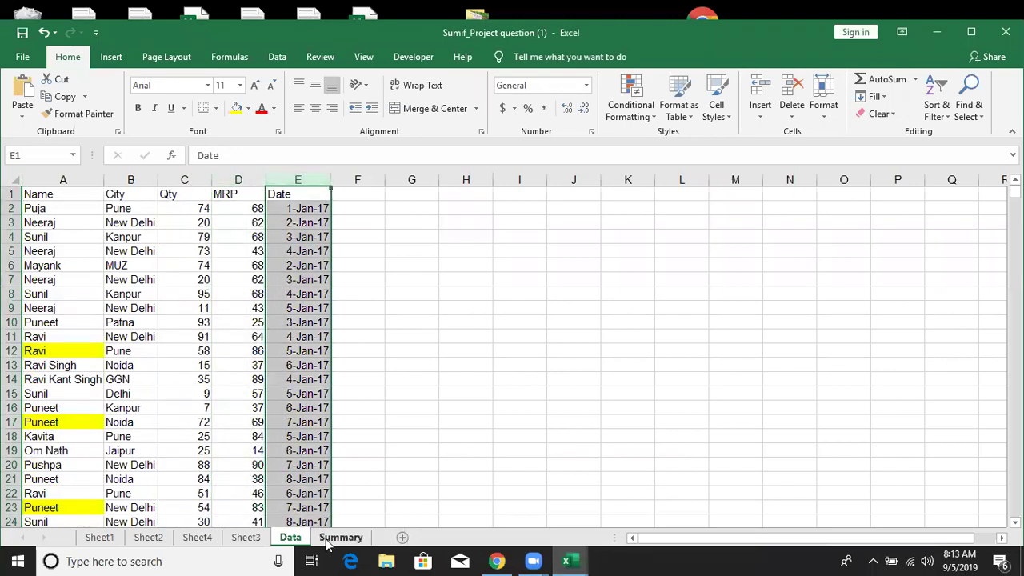
left_click(339, 537)
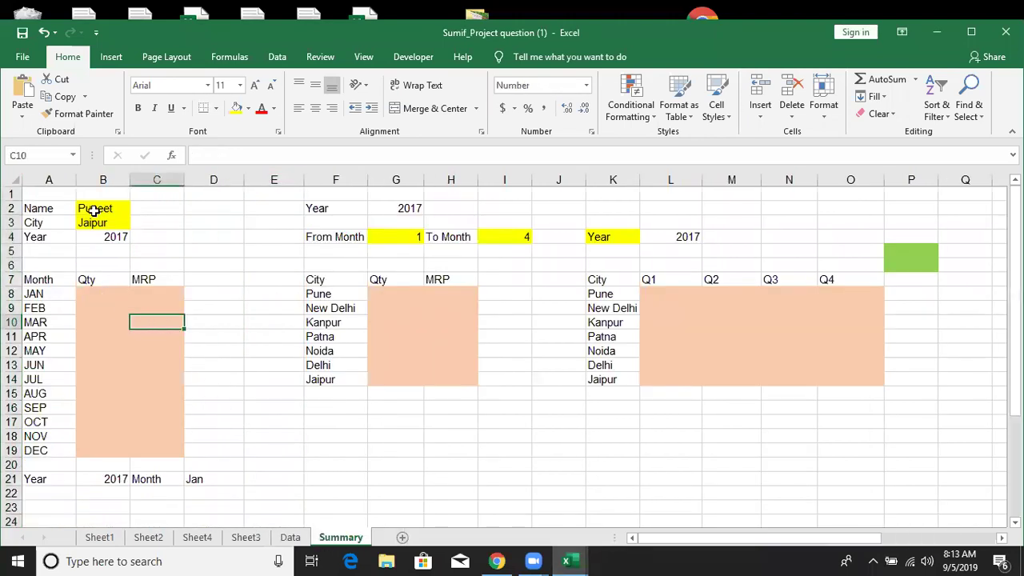
- Check the name, city and 2017 year inputs in B2:B4 and the monthly Qty/MRP table, then return to Data
left_click(93, 210)
left_click(92, 224)
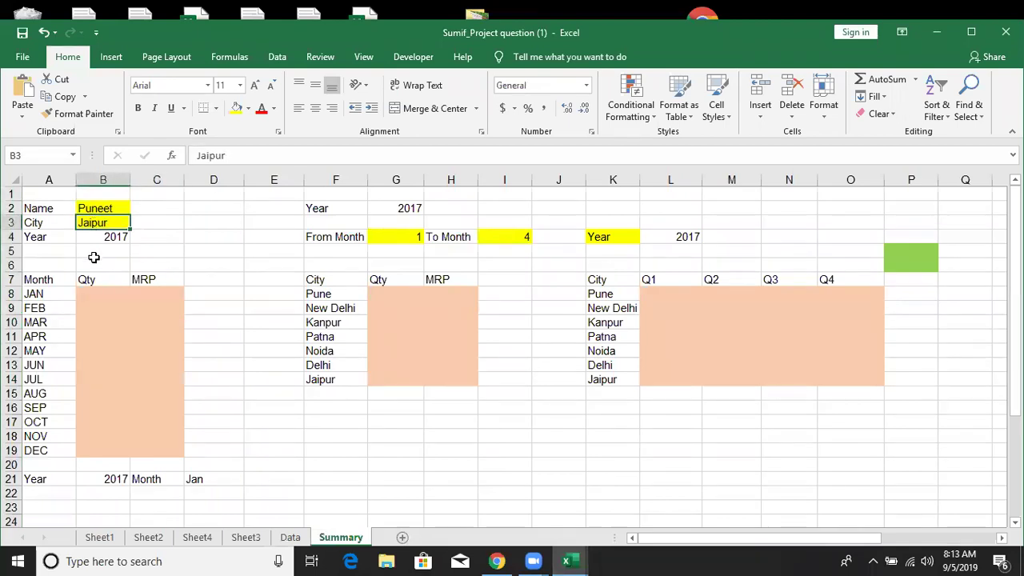
left_click(99, 234)
mouse_move(46, 294)
left_mouse_down()
mouse_move(45, 437)
mouse_move(88, 451)
left_mouse_up()
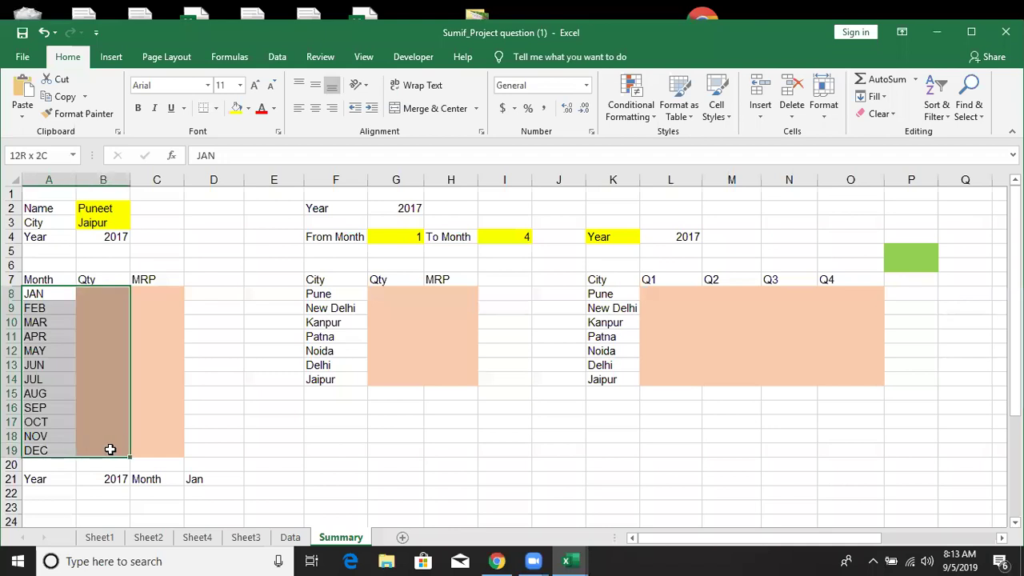
left_click_drag(88, 450, 134, 447)
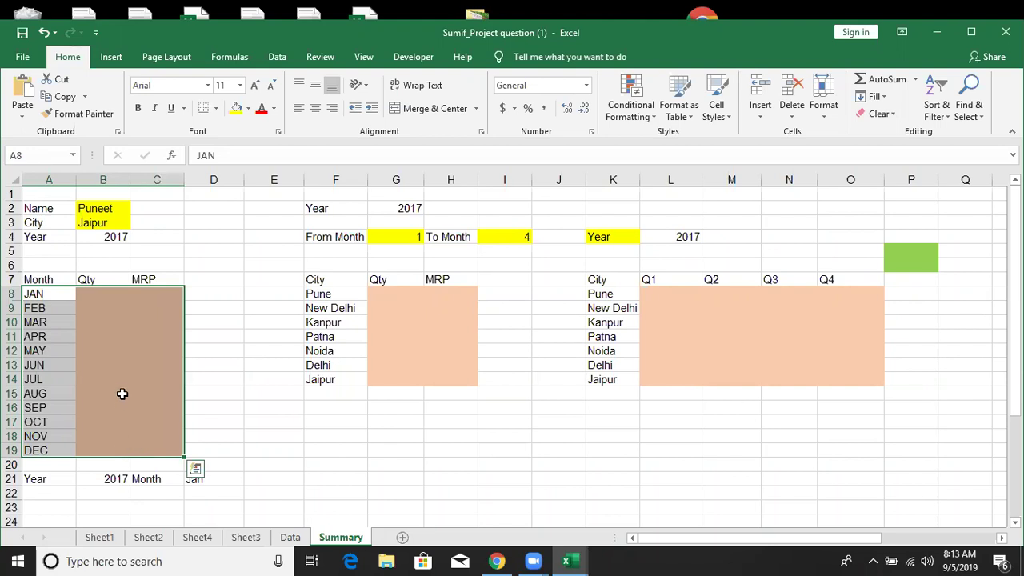
left_click(94, 294)
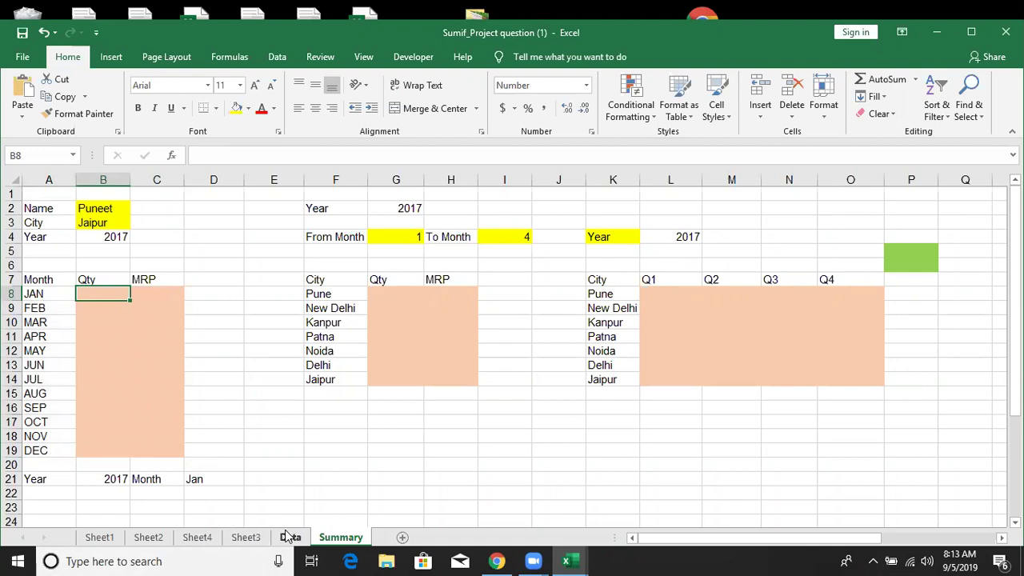
left_click(289, 536)
left_click(407, 252)
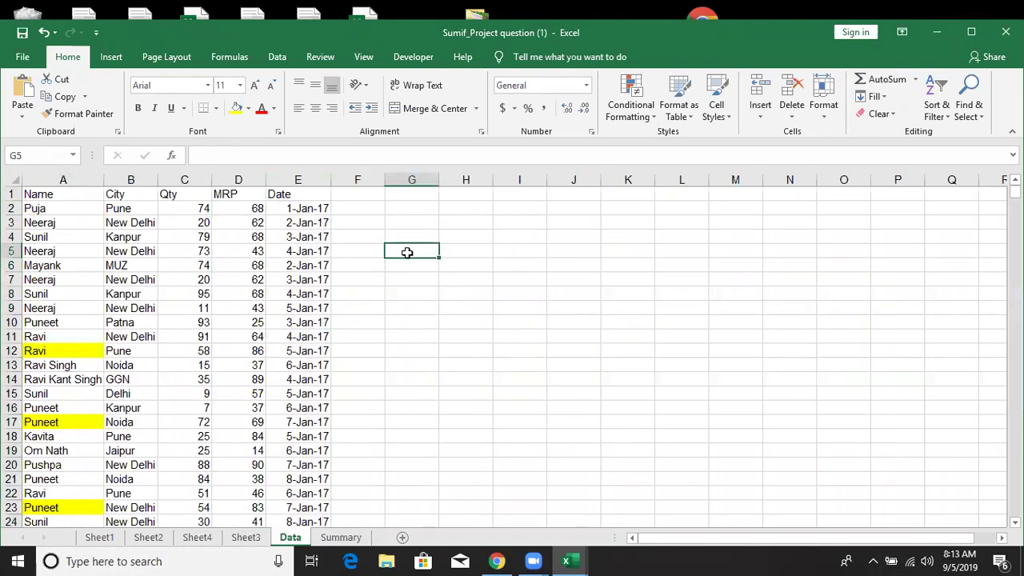
- Enter helper dates 1/1/2017 in G5 and 1/31/2017 in H5 on the Data sheet
left_click(295, 211)
left_click(401, 250)
type("1/1/2017")
key("ctrl+Return")
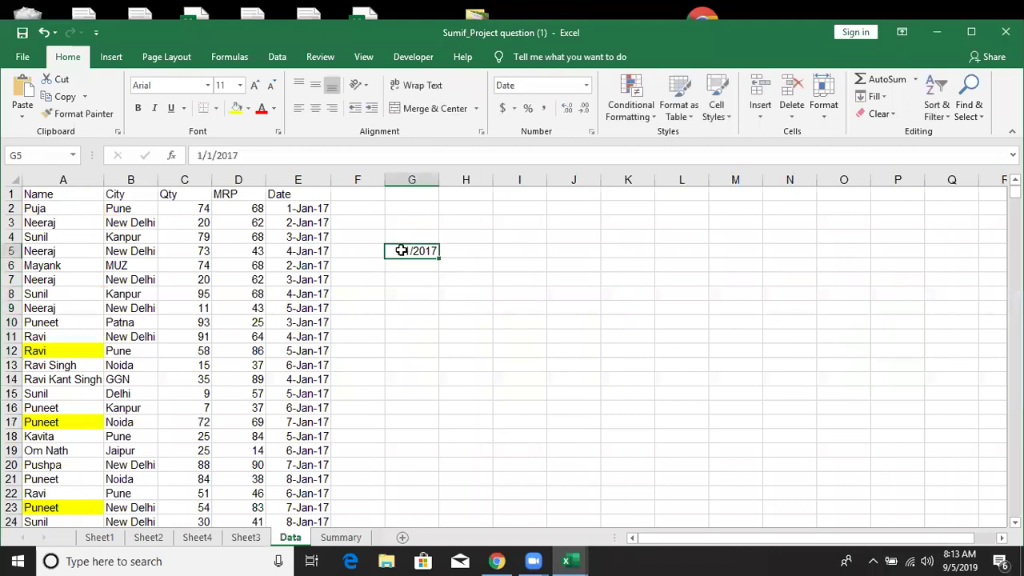
key("Right")
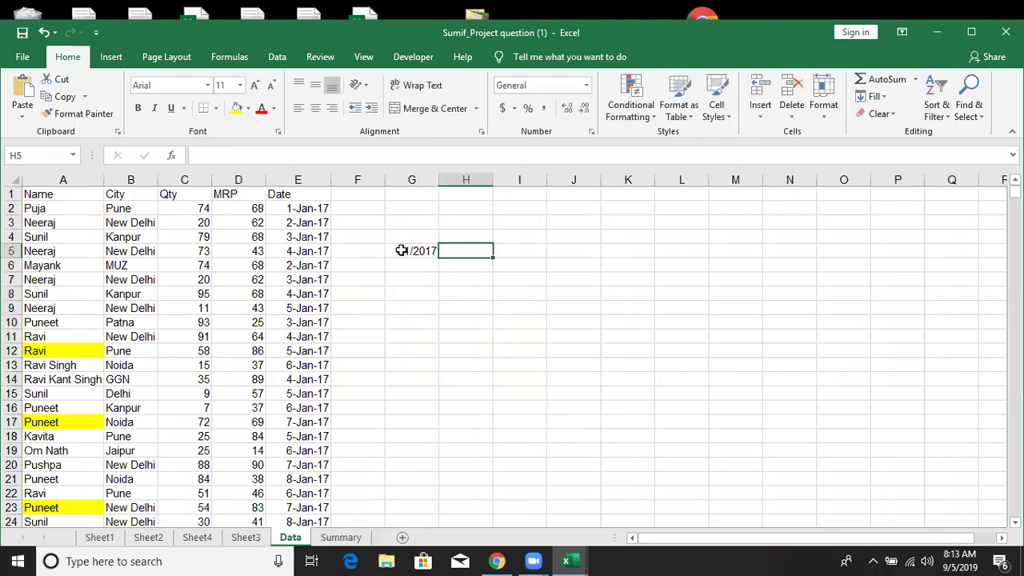
type("1/31/")
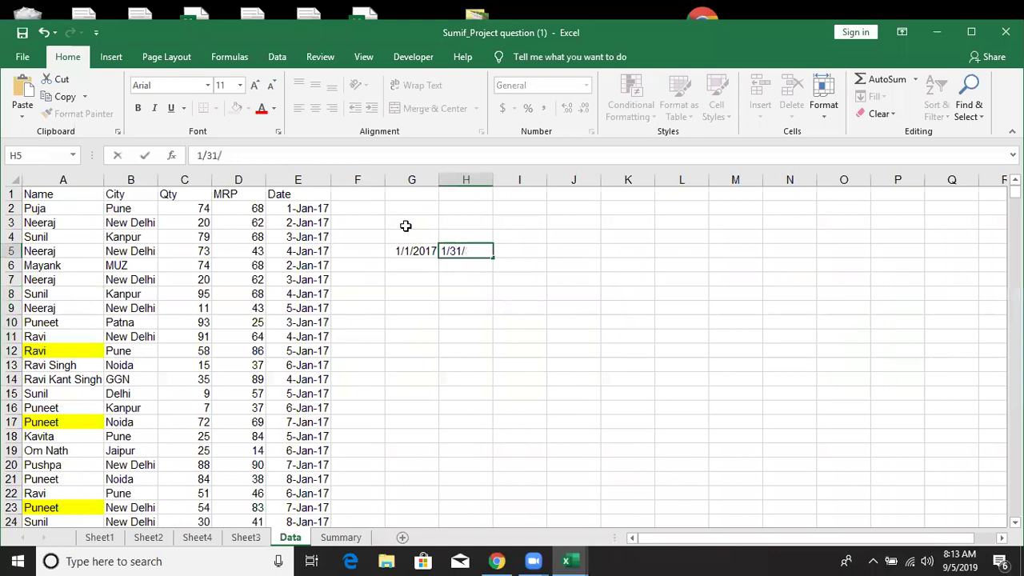
type("2017")
key("Return")
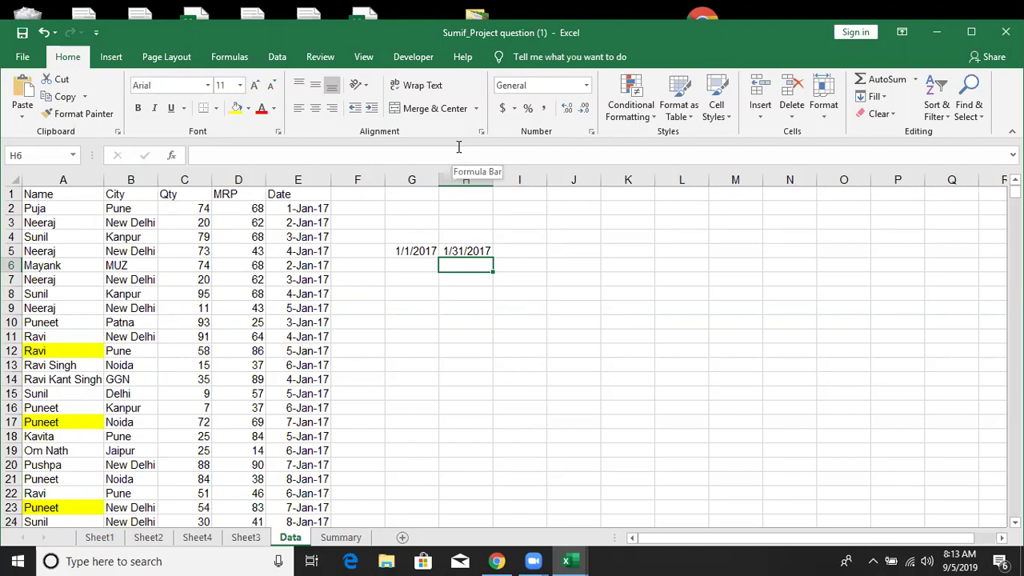
- Enter the limits 60 in J4 and 80 in K4
key("Right")
key("Right")
key("Up")
key("Up")
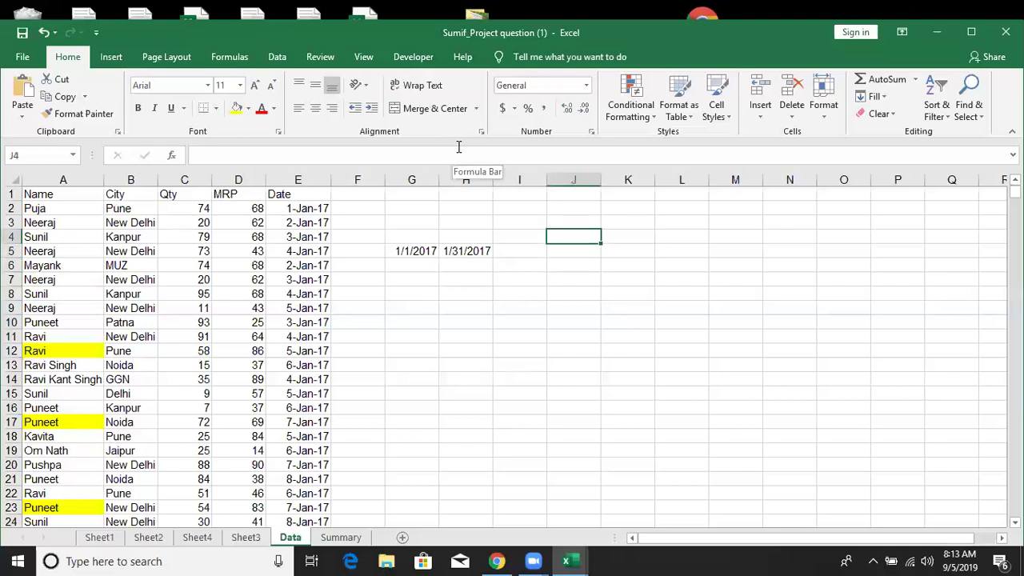
type("74")
key("Right")
key("Left")
type("60")
key("Right")
type("80")
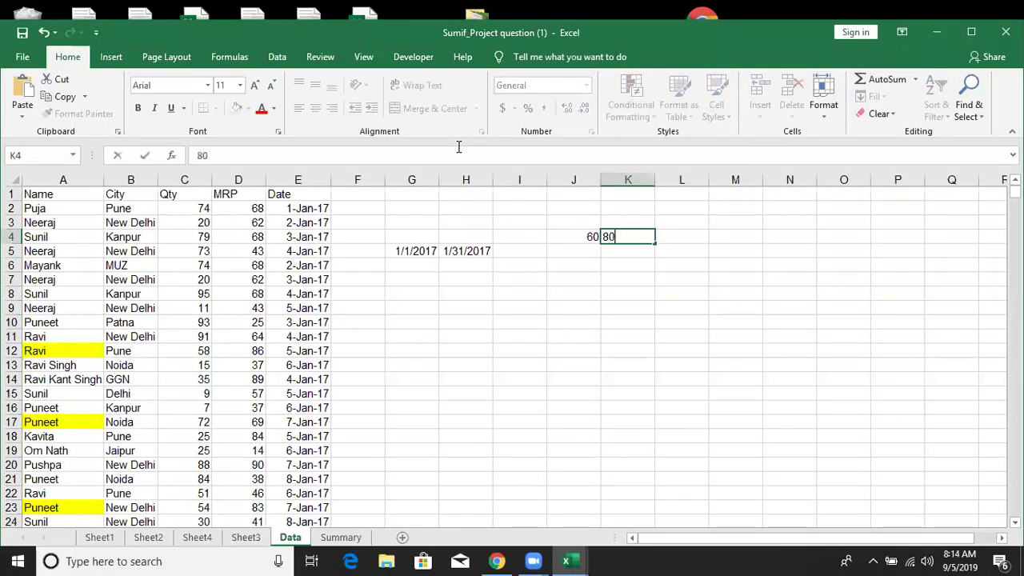
key("Right")
- In L4, enter =SUMIFS(C:C,C:C,">=60",C:C,"<=80") to total Qty between 60 and 80, giving 62065
type("=dum")
key("BackSpace")
key("BackSpace")
key("BackSpace")
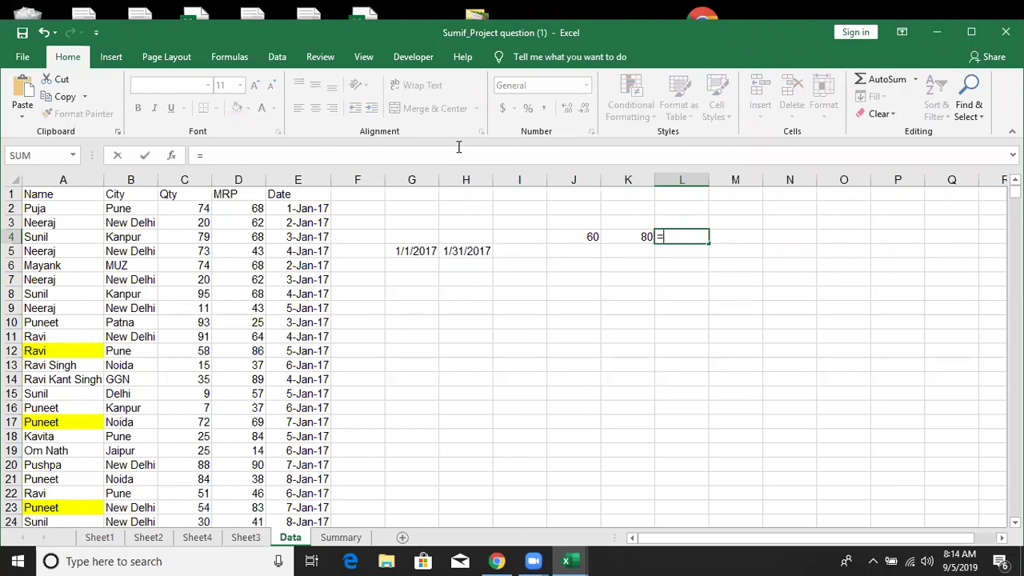
type("sum")
key("Down")
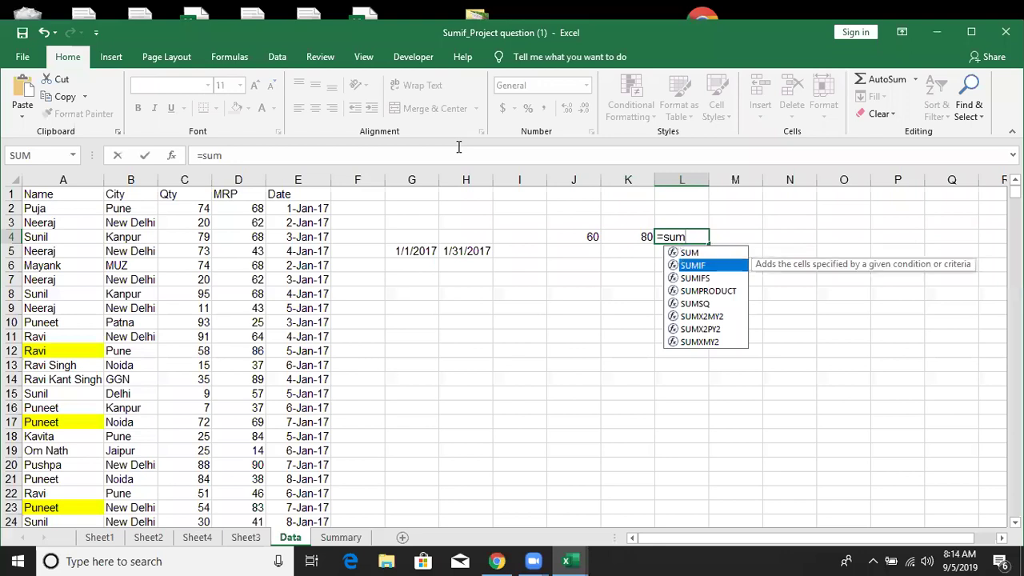
key("Down")
key("Tab")
key("Left")
key("Left")
key("Left")
key("Left")
key("Left")
key("Left")
key("ctrl+space")
type(",")
key("Left")
key("Left")
key("Left")
key("Left")
key("Left")
key("Left")
key("Left")
key("Left")
key("ctrl+space")
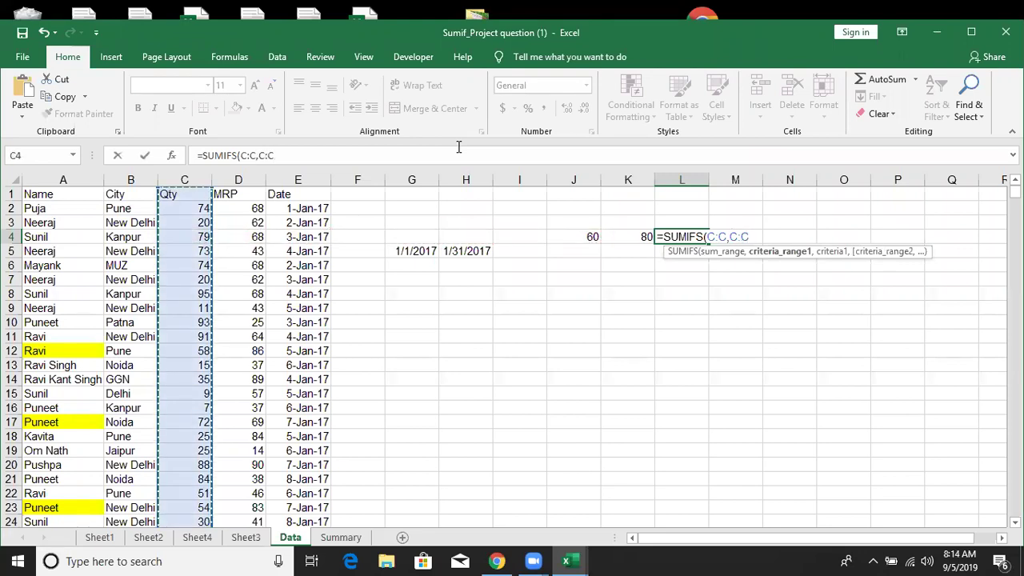
type(",\">=")
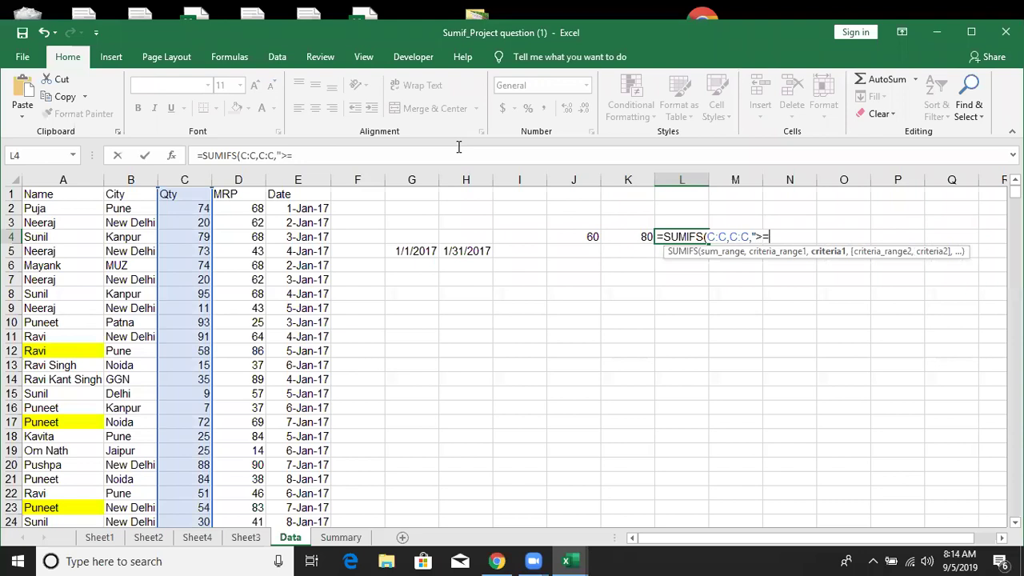
type("60\"")
type(",")
key("Left")
key("Left")
key("Left")
key("Left")
key("Left")
key("Left")
key("Left")
key("Left")
key("ctrl+space")
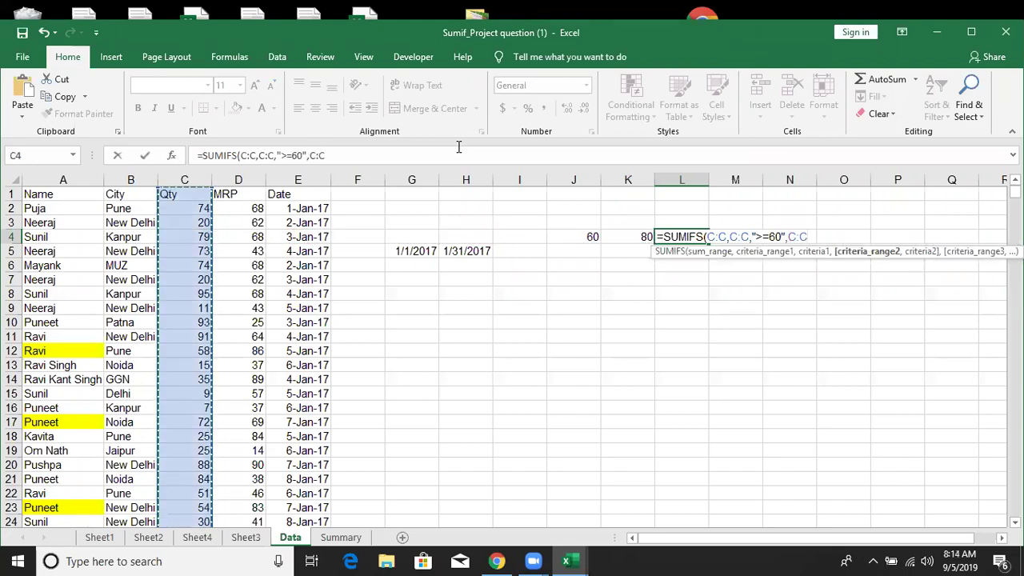
type(",\"<=80")
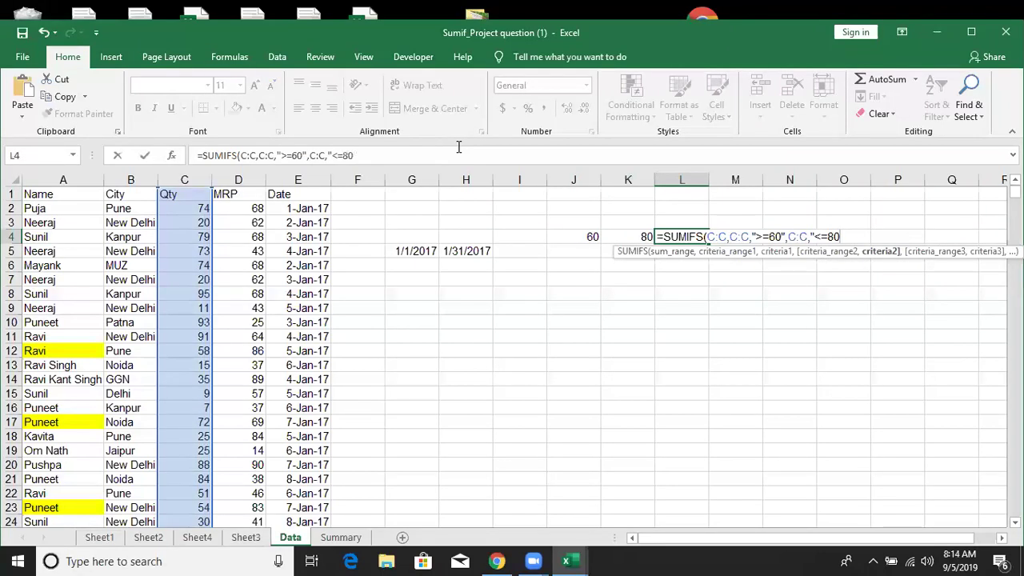
key("ctrl+Return")
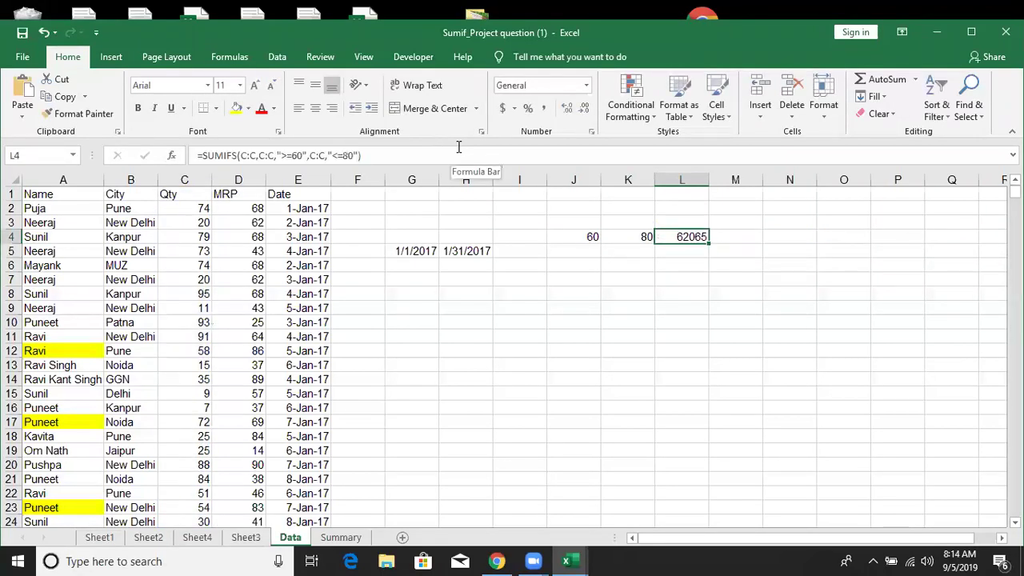
key("Left")
key("Left")
key("Left")
- Briefly view the G5 and H5 dates as serial numbers, then restore their date format
key("Left")
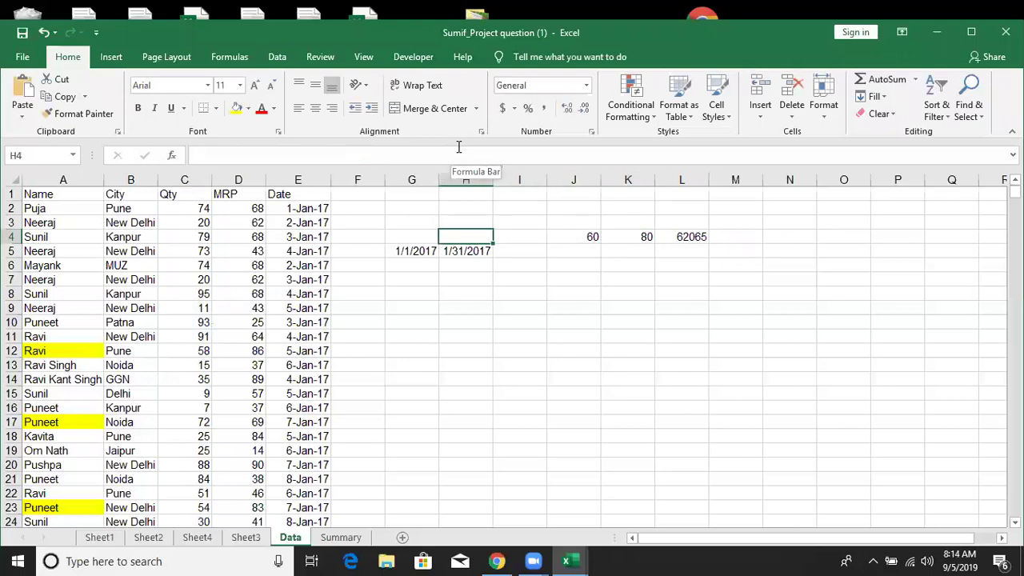
key("Down")
key("Left")
key("ctrl+shift+grave")
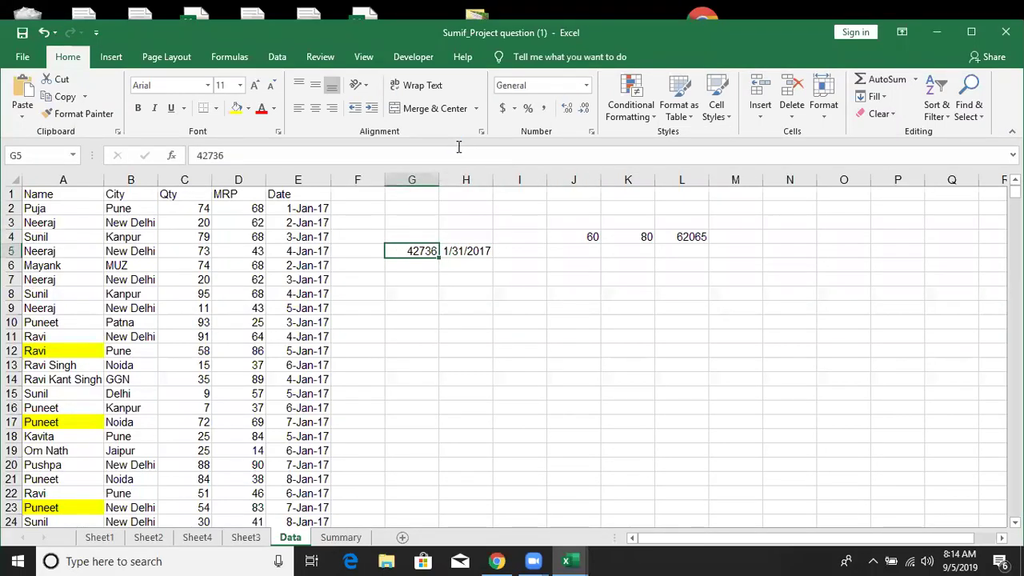
key("Right")
key("ctrl+shift+grave")
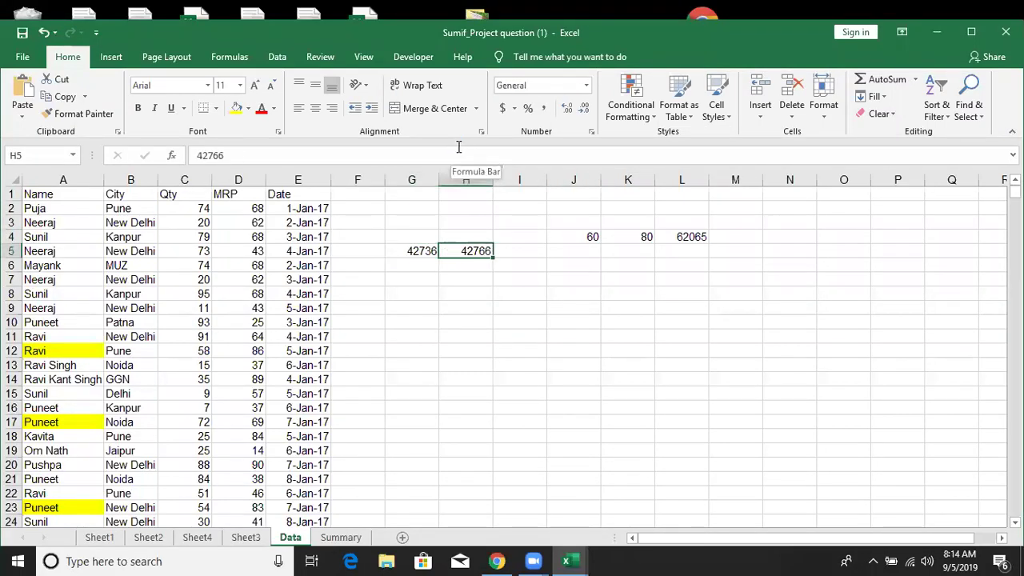
key("ctrl+z")
key("ctrl+z")
- In I5, enter =SUMIFS(C:C,E:E,">="&G5,E:E,"<="&H5) for January's Qty, giving 5818
key("Right")
key("Right")
type("=")
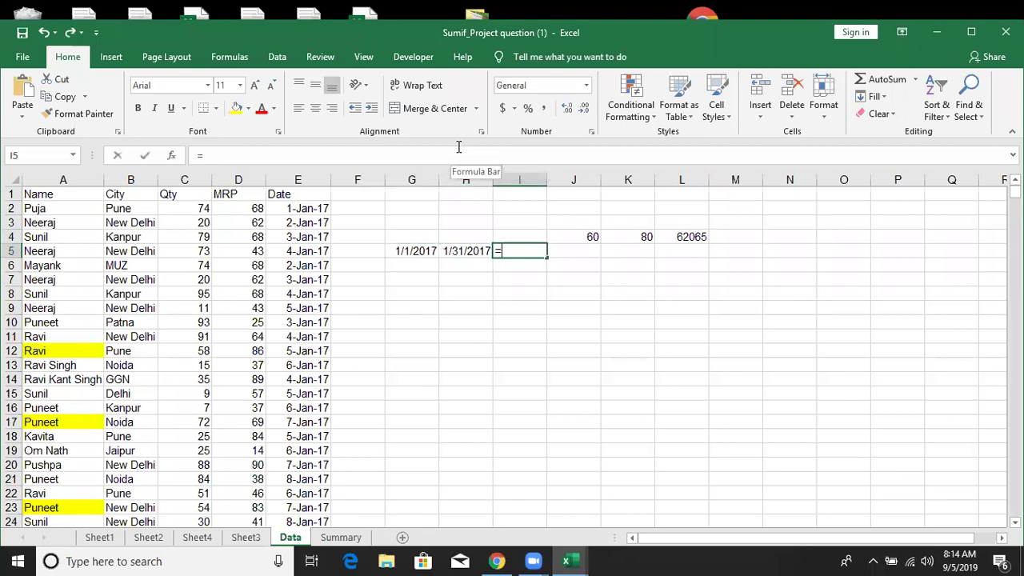
type("sum")
key("Down")
key("Down")
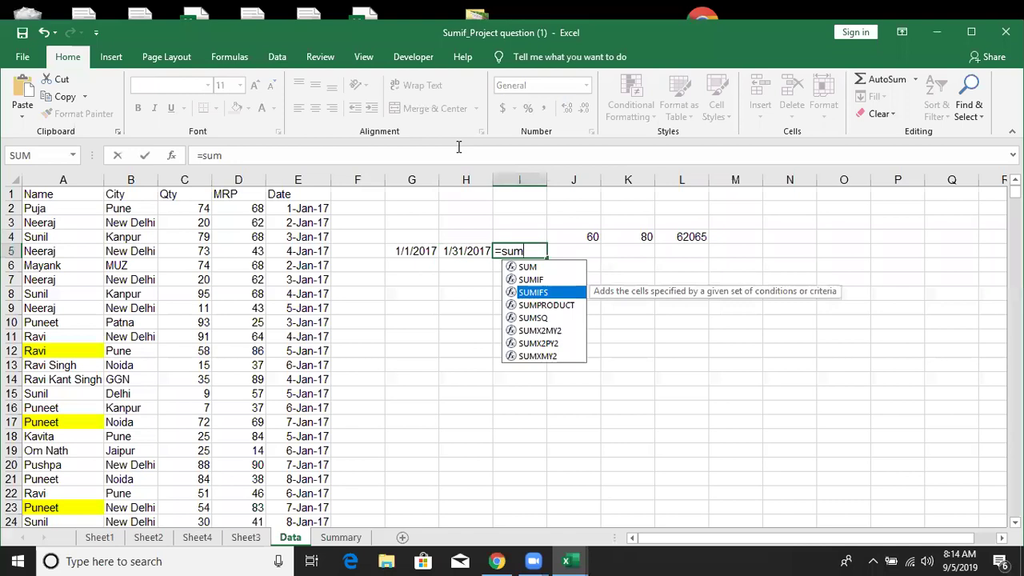
key("Tab")
key("Left")
key("Left")
key("Left")
key("Left")
key("Left")
key("Left")
key("ctrl+space")
type(",")
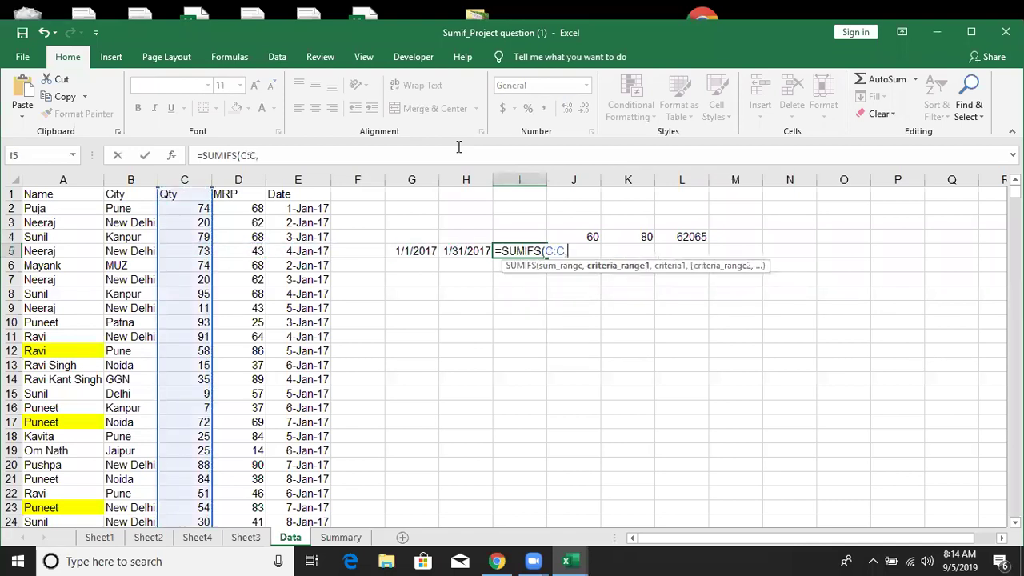
key("Left")
key("Left")
key("Left")
key("Left")
key("ctrl+space")
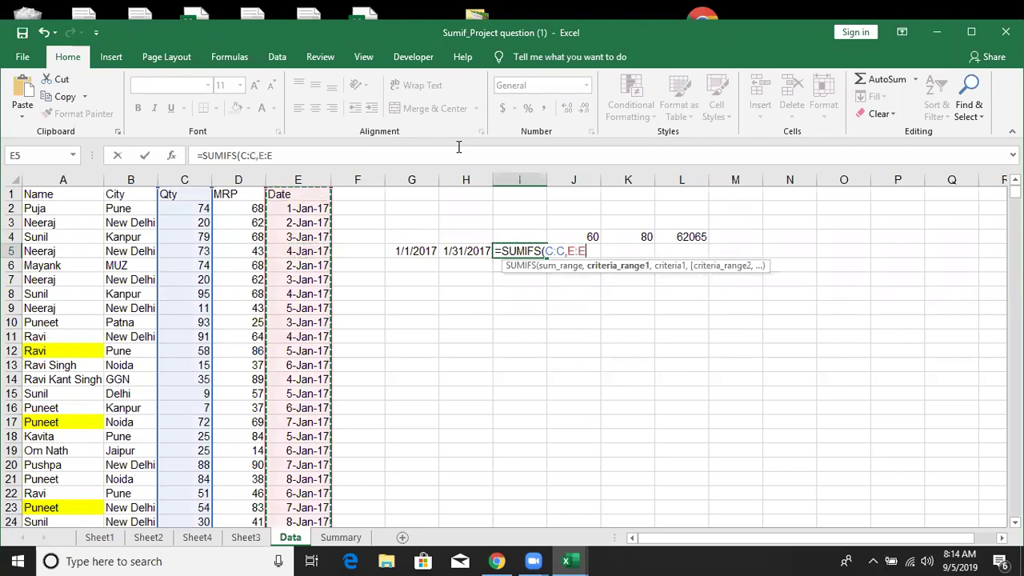
type(",\">=\"&")
left_click(423, 250)
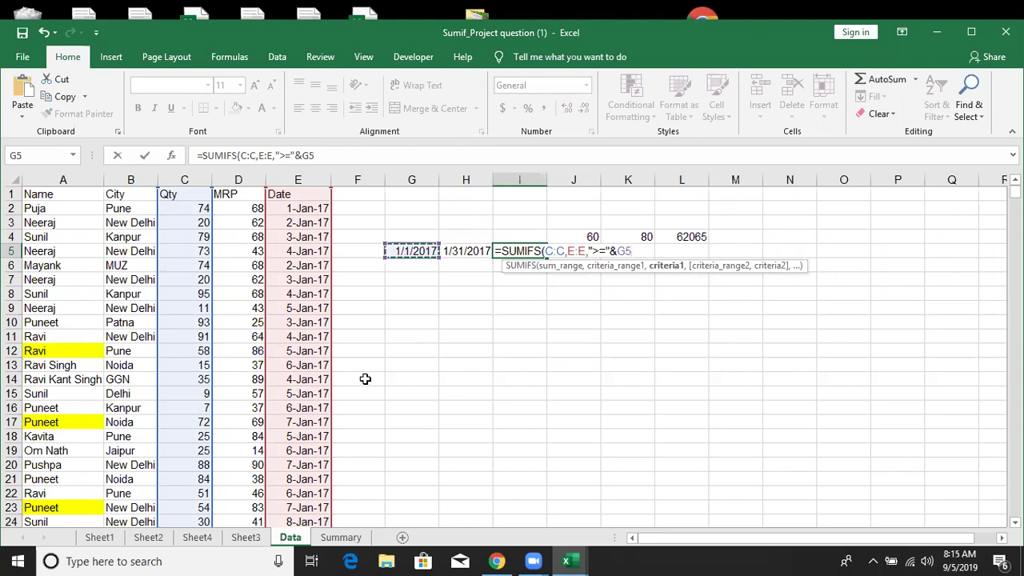
type(",")
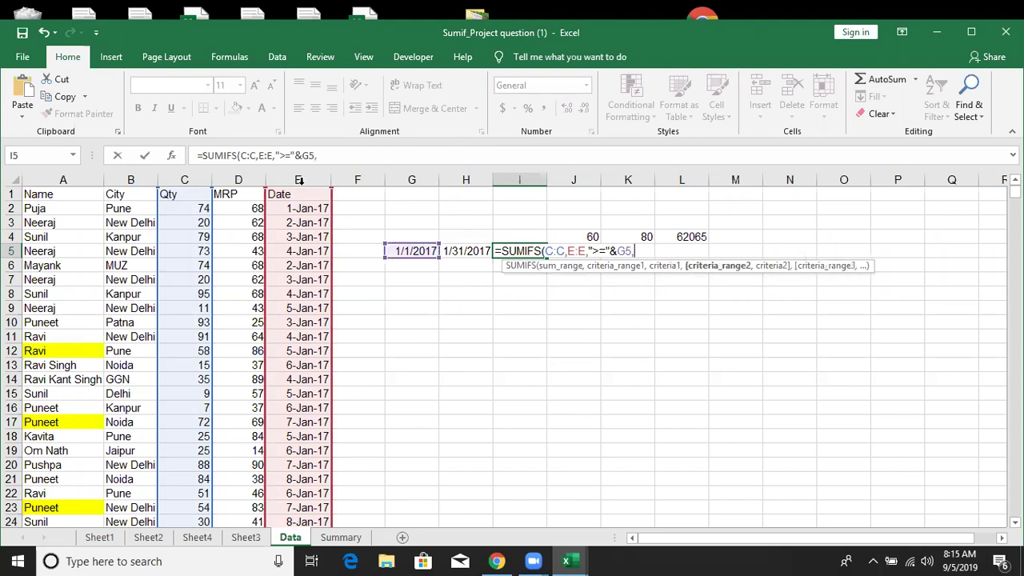
left_click(299, 181)
type(",\"<=\"&")
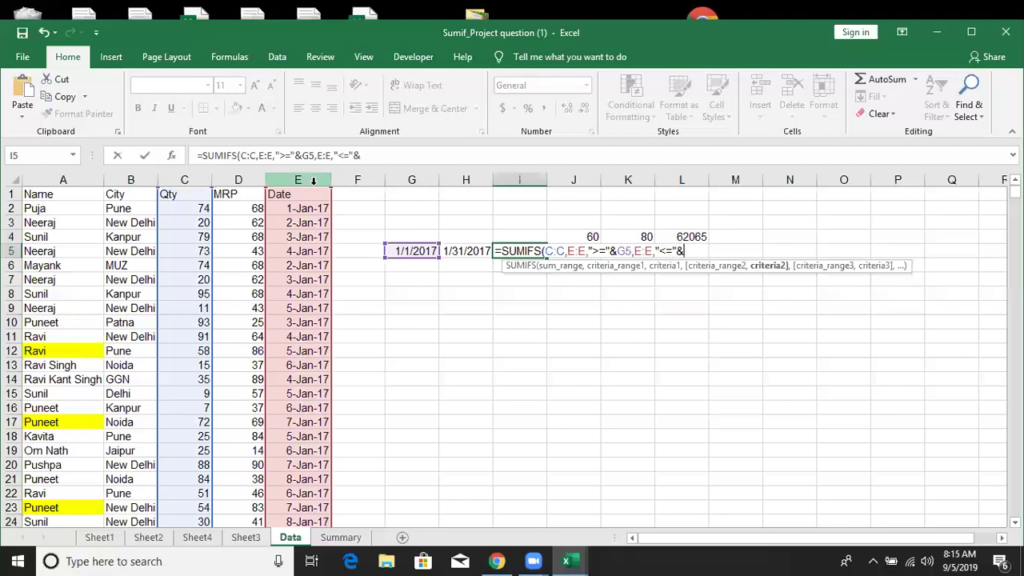
left_click(451, 251)
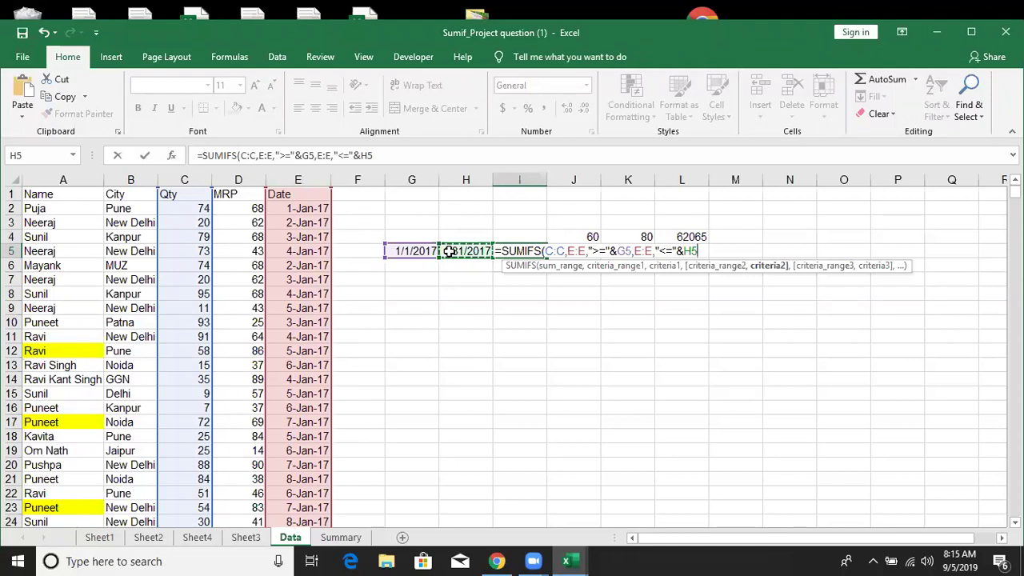
key("Return")
key("Up")
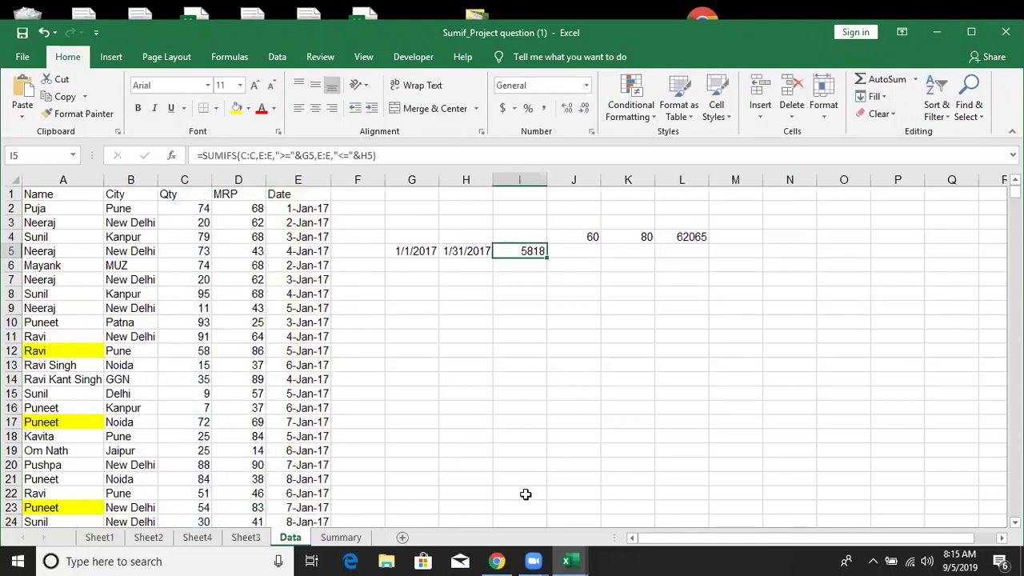
- Go to the Summary sheet and look over the JAN row cells in row 8
left_click(352, 537)
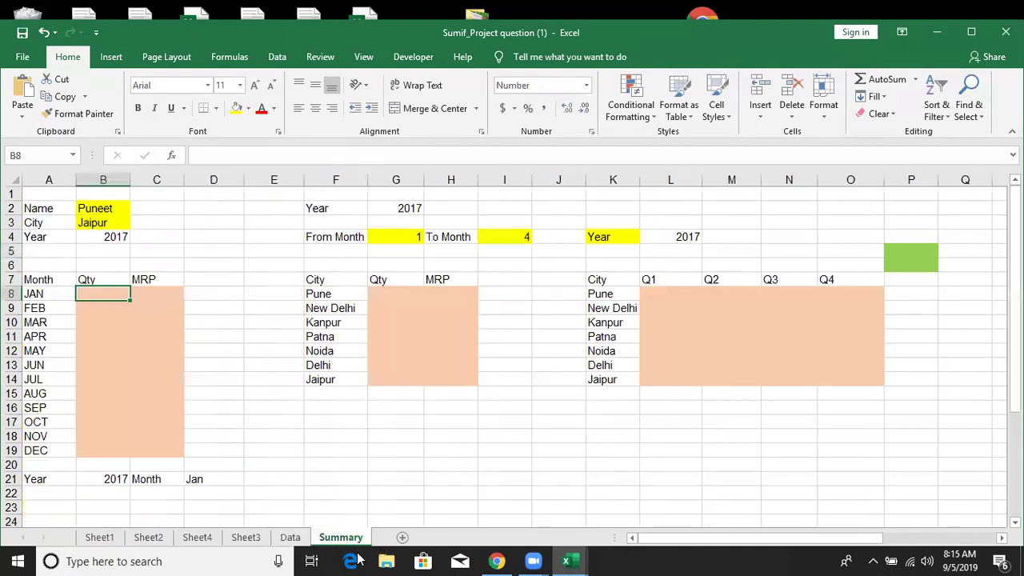
left_click(36, 294)
left_click(88, 294)
left_click(212, 294)
left_click(261, 295)
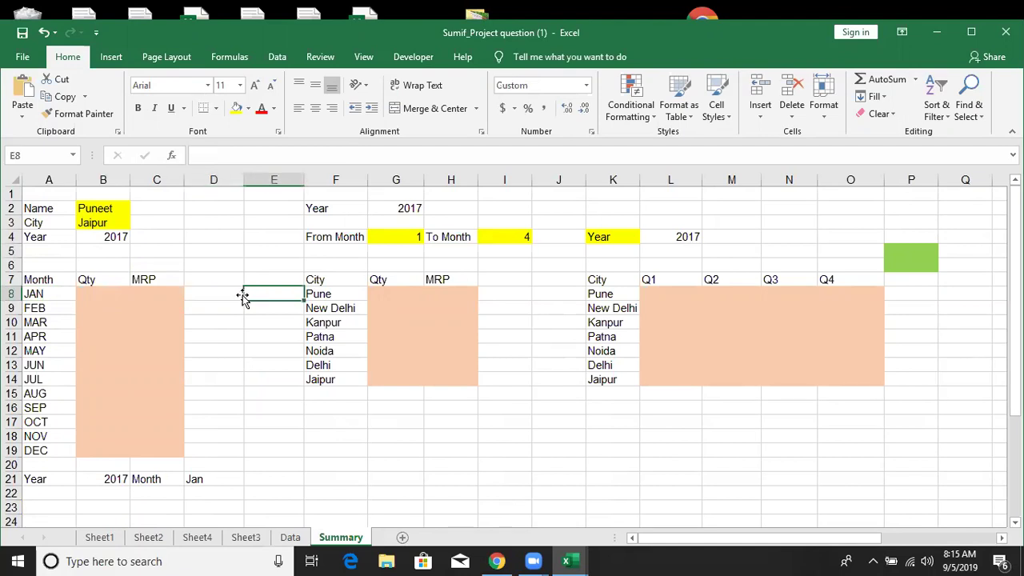
- In D8, enter ="1-"&A8&"-"&B4 to show the start date 1-JAN-2017
left_click(209, 292)
type("=")
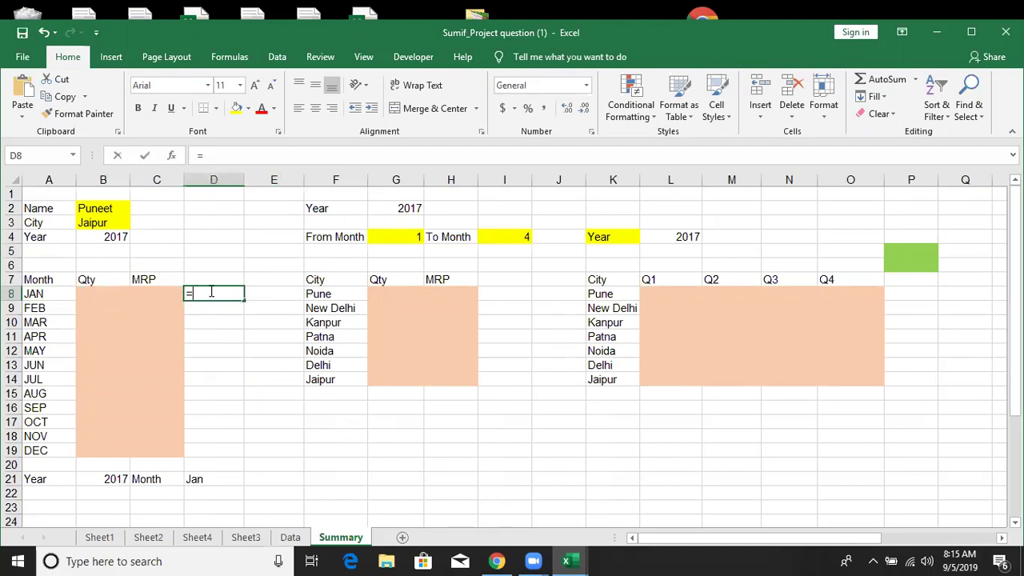
type("\"")
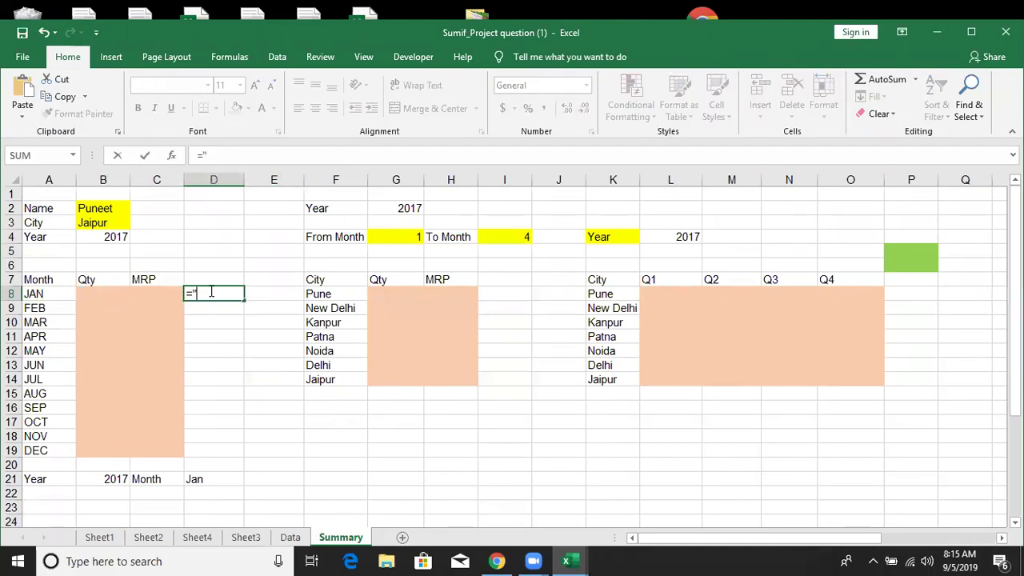
type("1-\"&")
left_click(44, 294)
type("*\"")
key("BackSpace")
key("BackSpace")
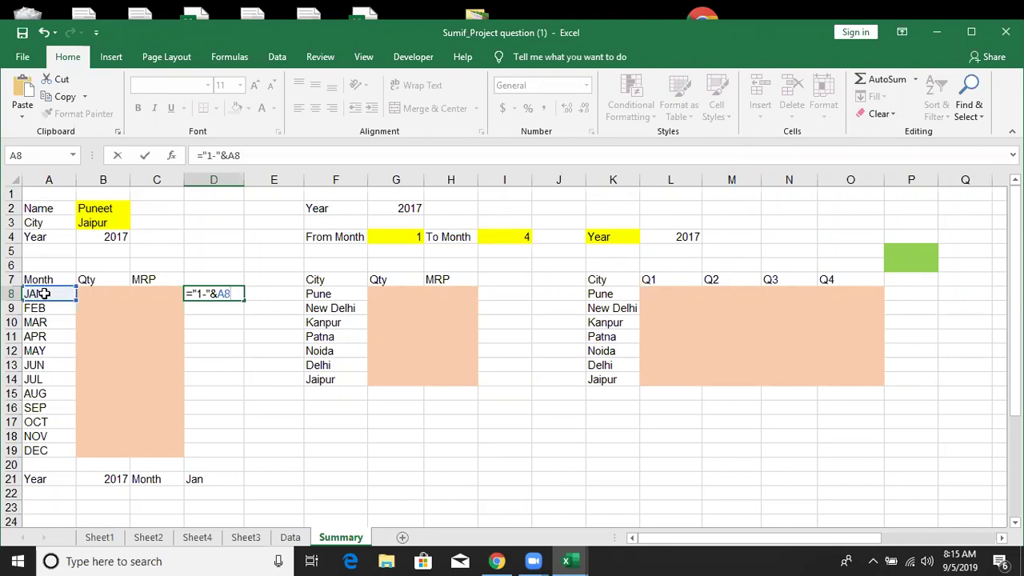
type("&\"")
type("-\"&")
left_click(88, 237)
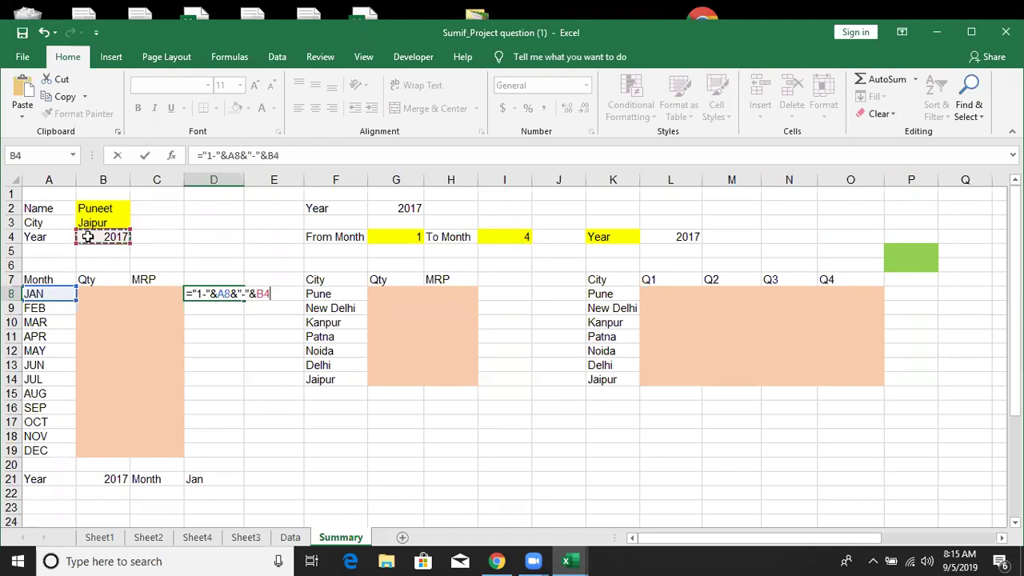
key("Return")
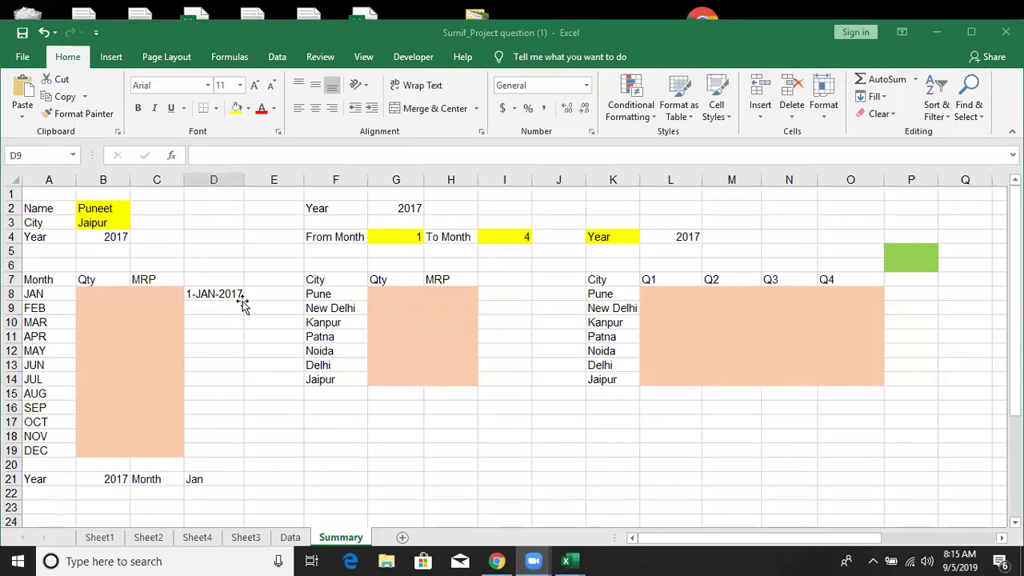
left_click(240, 298)
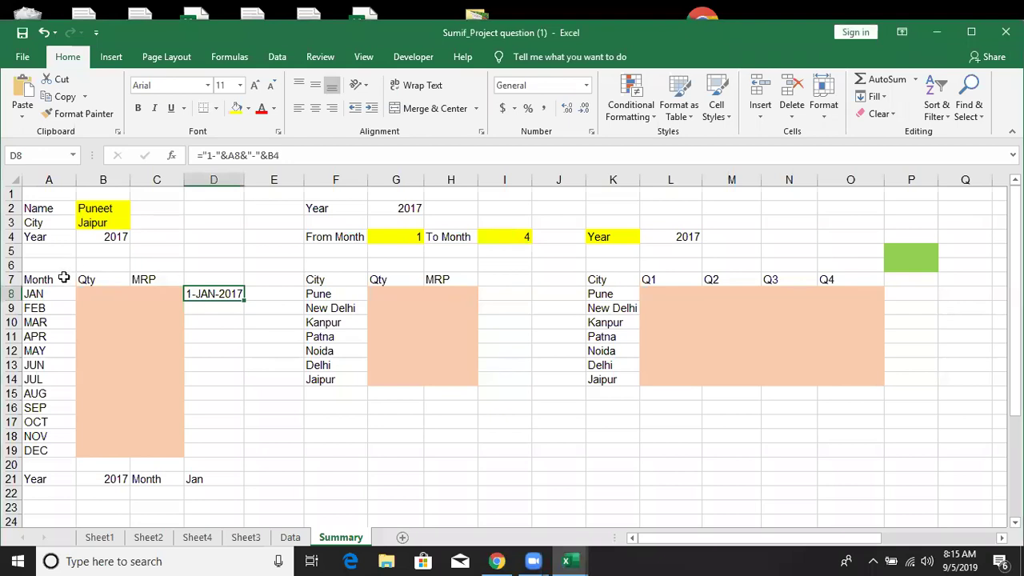
left_click(269, 296)
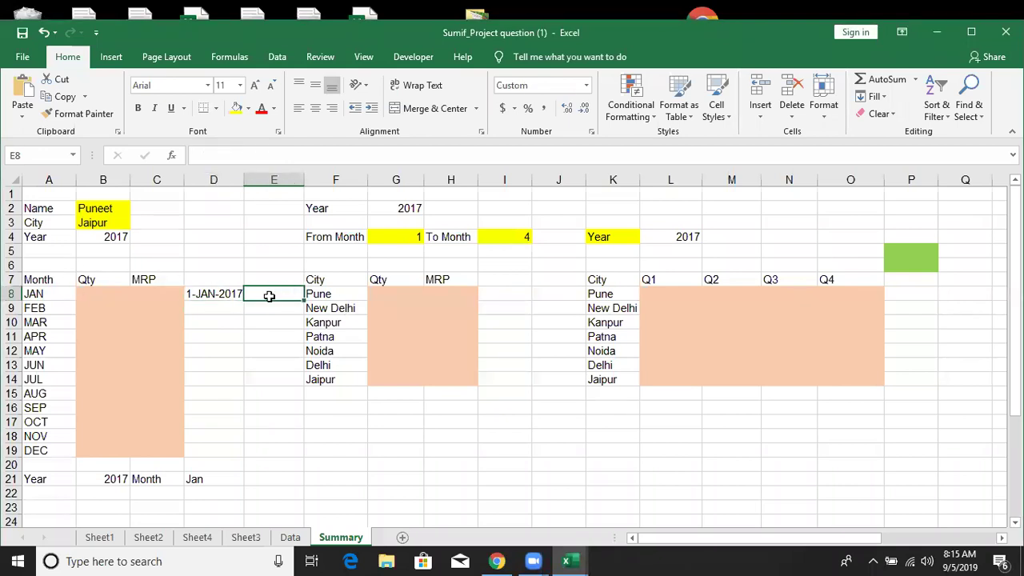
- Enter =EOMONTH(D8,0) in E8, clearing the formula warning, to show 31-Jan-17
type("=")
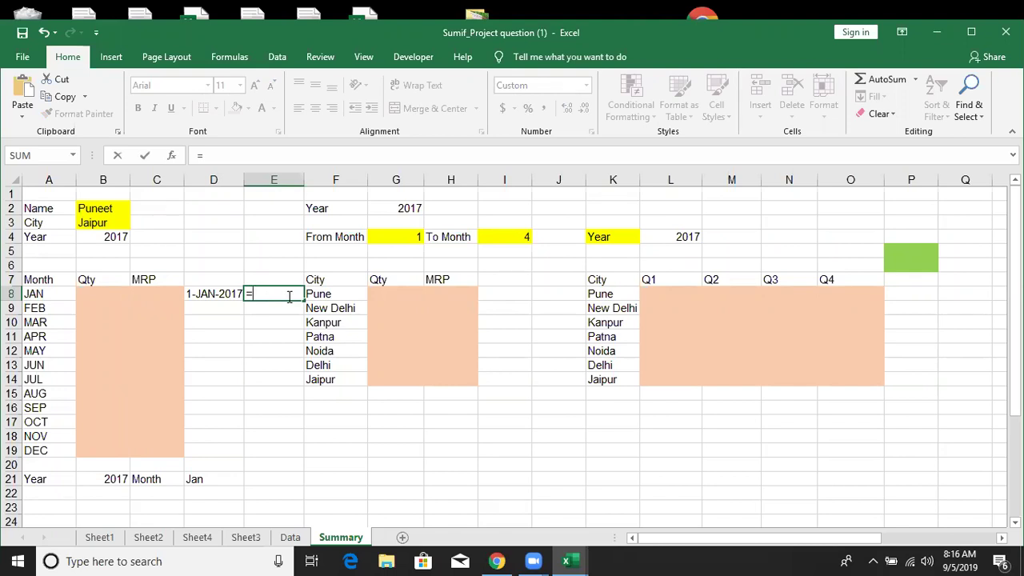
type("eo")
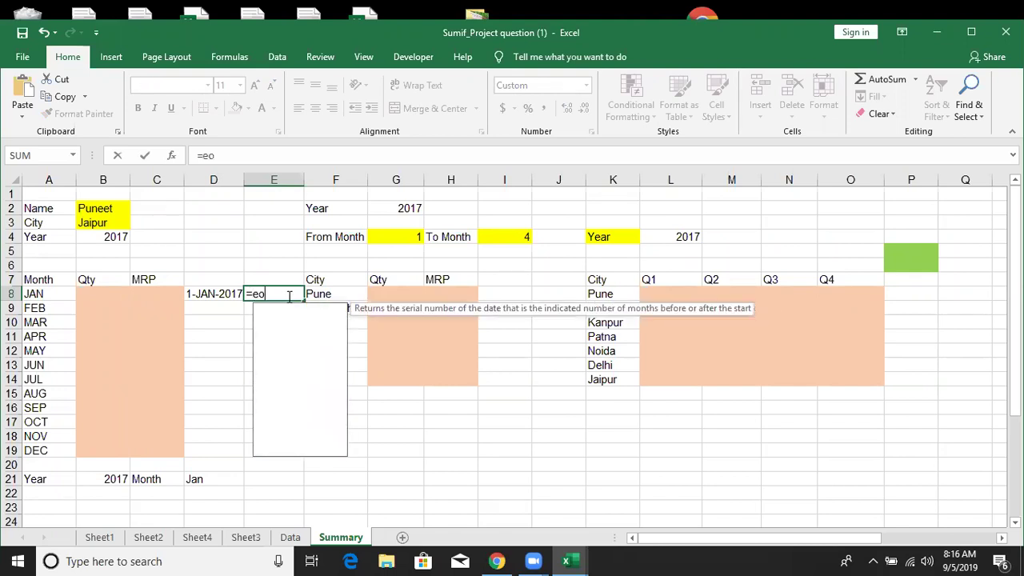
key("Tab")
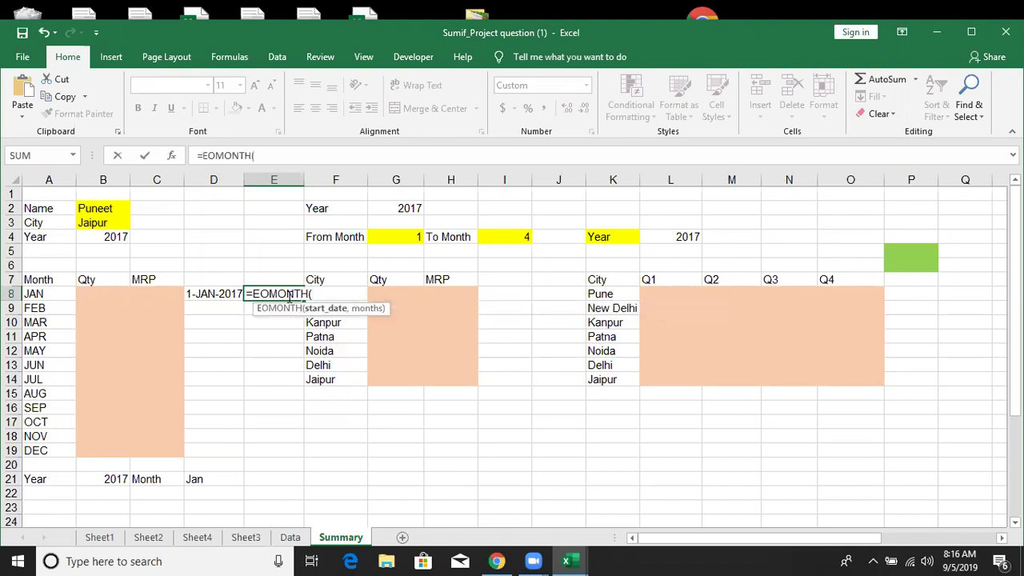
key("Left")
type(",")
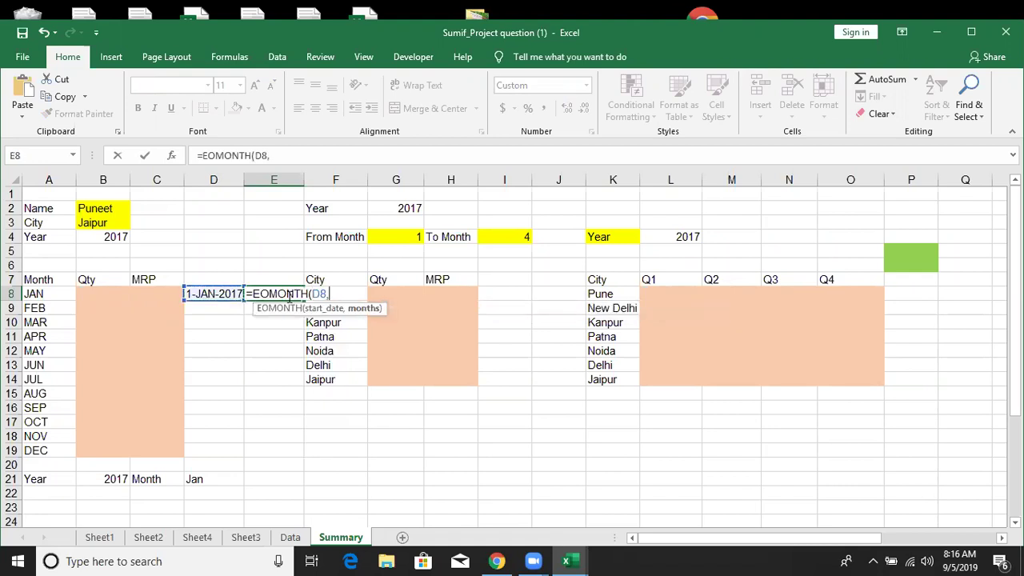
type("0)")
key("Return")
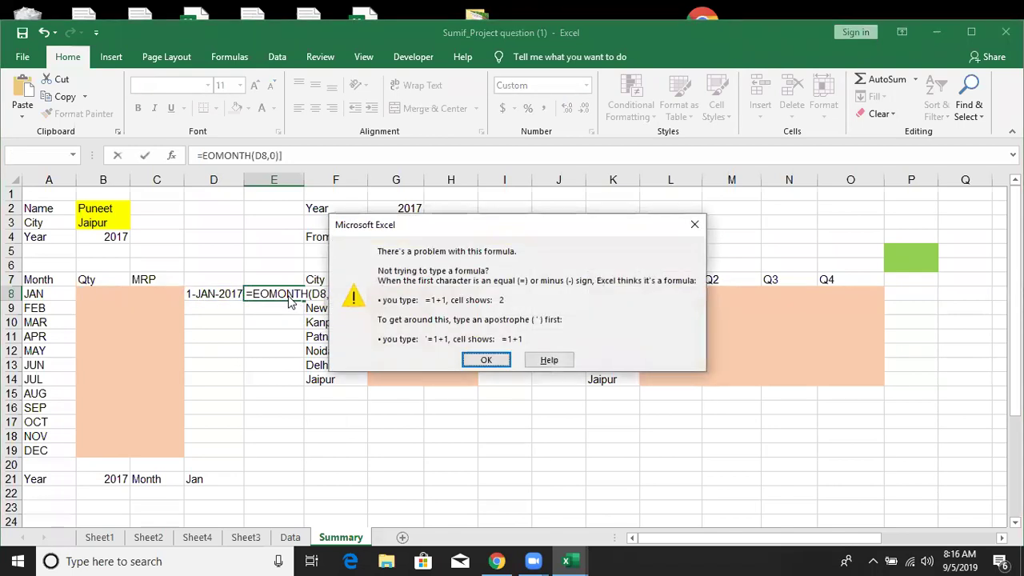
key("Return")
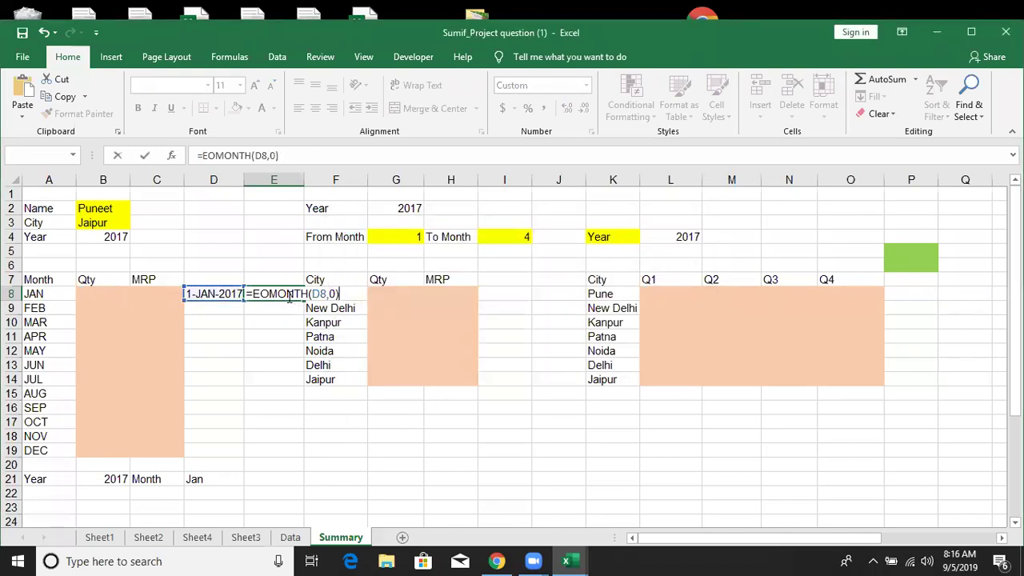
key("Return")
left_click(287, 295)
key("Left")
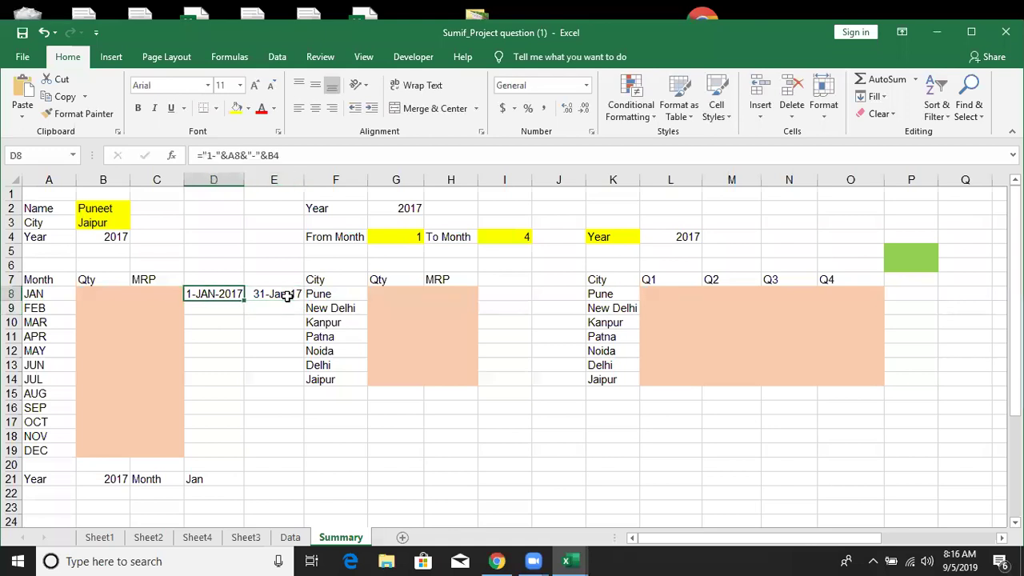
key("Right")
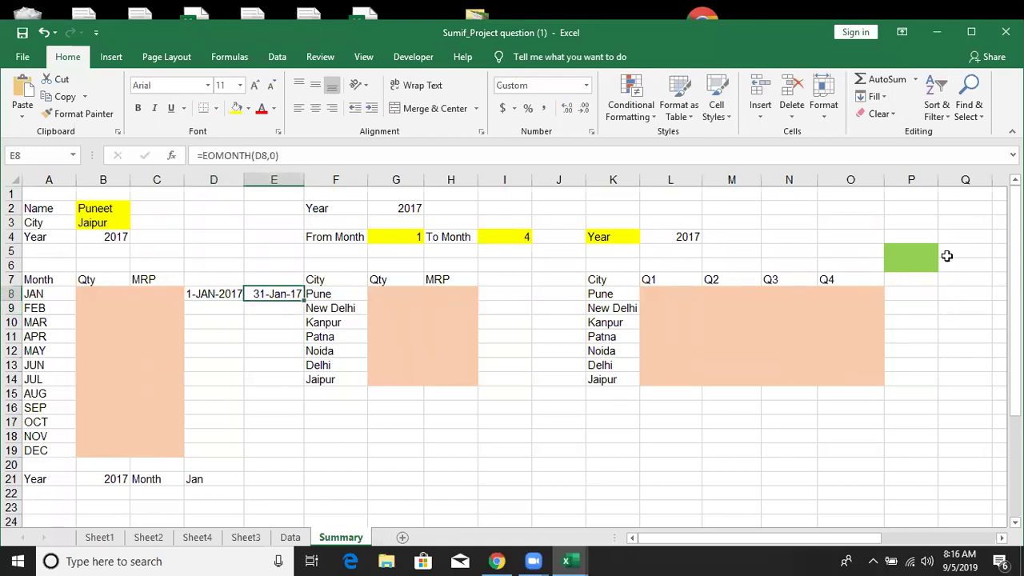
key("Left")
key("Left")
key("Left")
- Start a SUMIFS in B8 using the Data sheet's Qty column C:C as the sum range
type("=s")
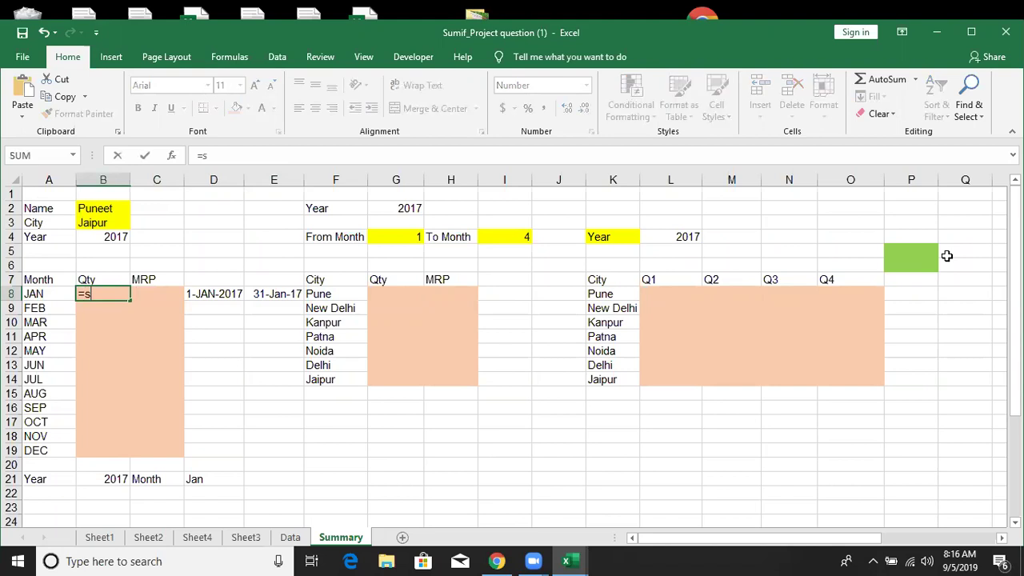
type("i")
key("BackSpace")
type("u,")
key("BackSpace")
key("Down")
key("Down")
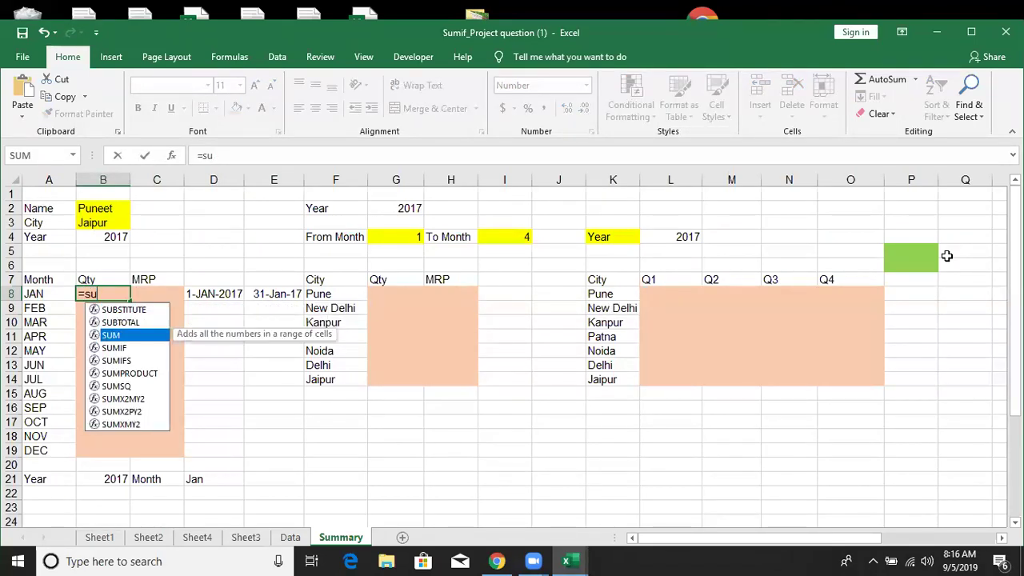
key("Down")
type("m")
key("Down")
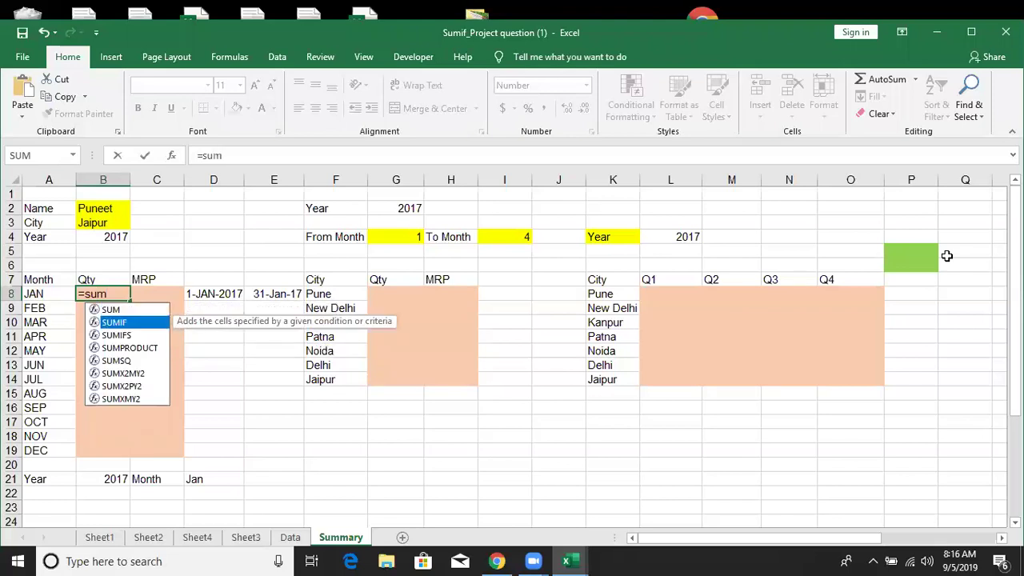
key("Down")
key("Tab")
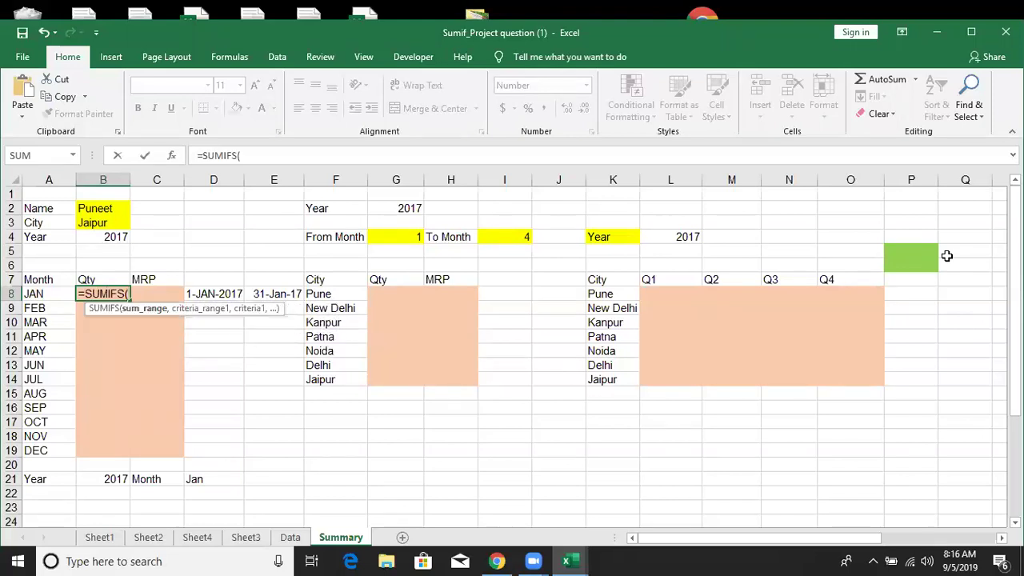
left_click(294, 537)
left_click(208, 181)
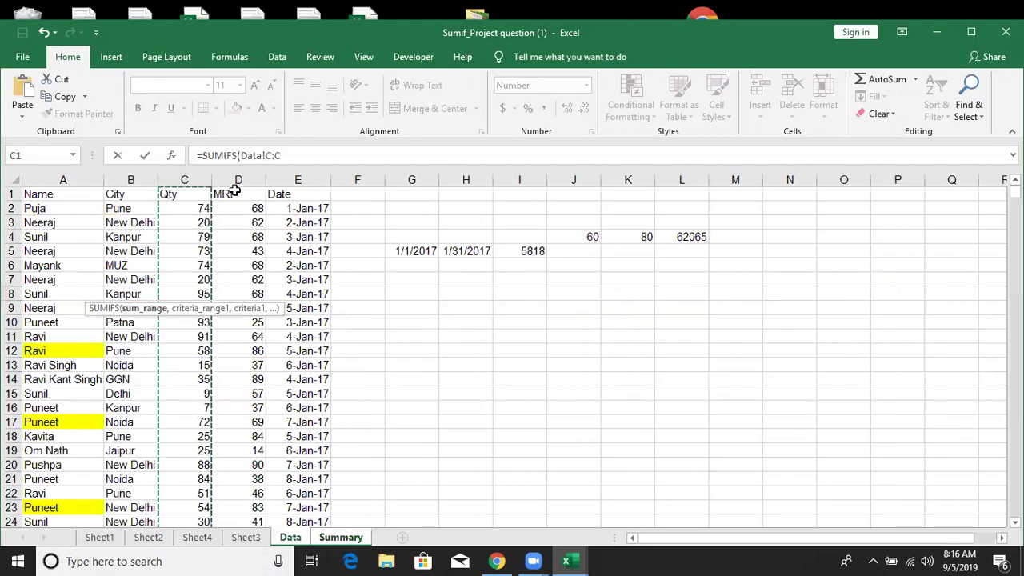
type(",")
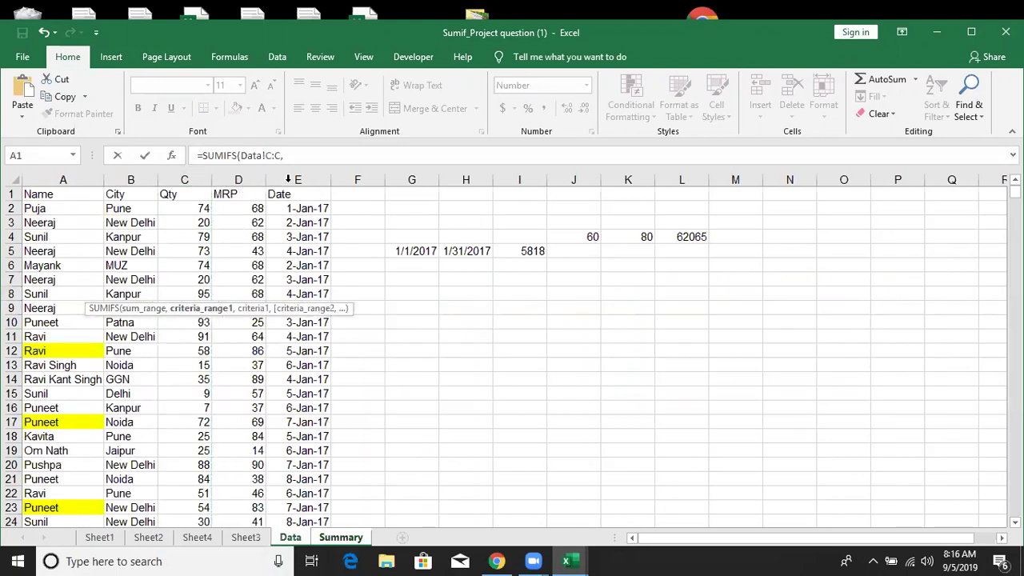
- Add name (A1), city (B1) and date (D11 to F11) criteria on Data columns A, B, E
left_click(45, 181)
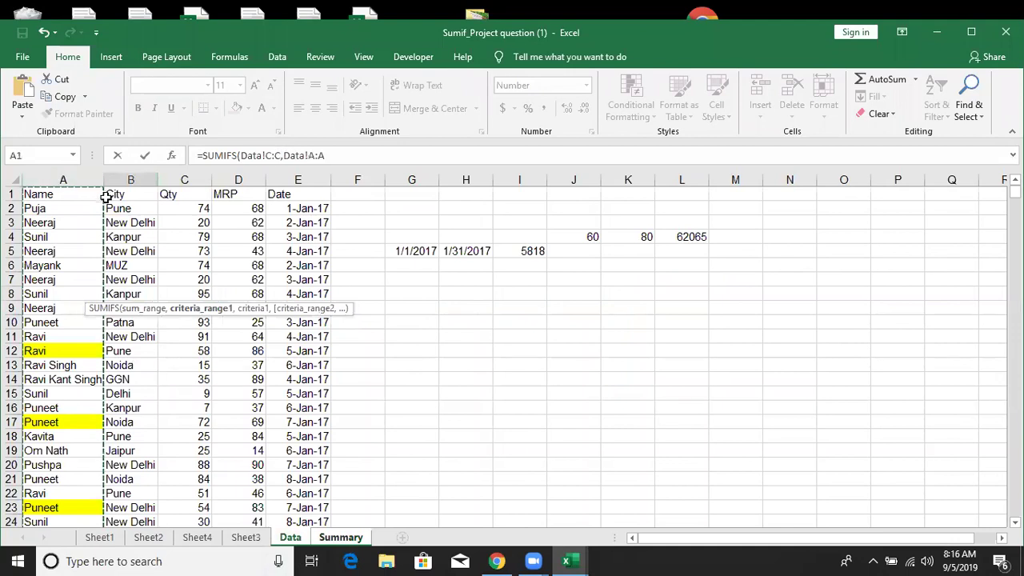
type(",a1,")
left_click(126, 176)
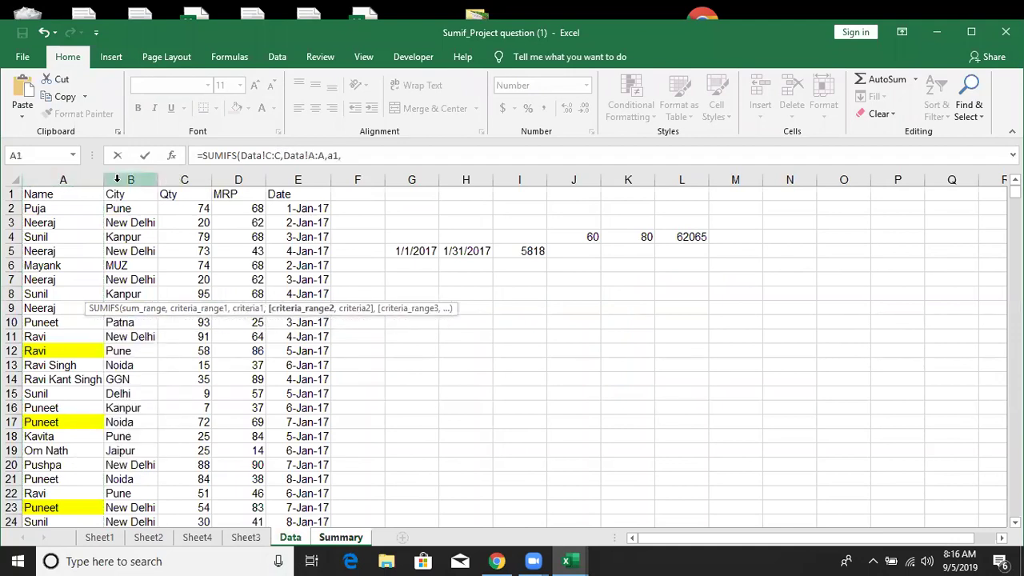
type("Data!B:B,")
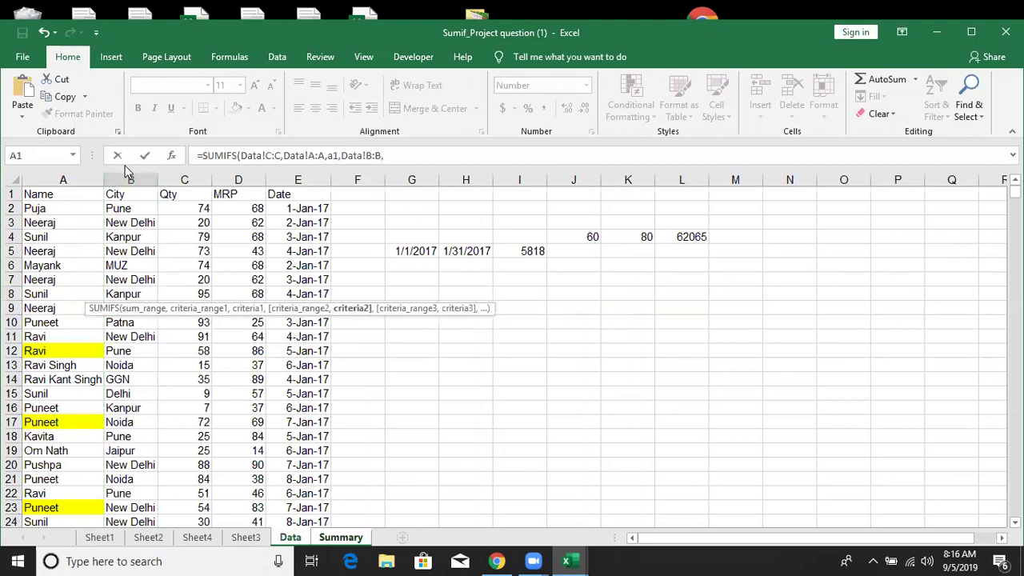
type("b1")
type(",")
left_click(287, 177)
type(",\">=\"&")
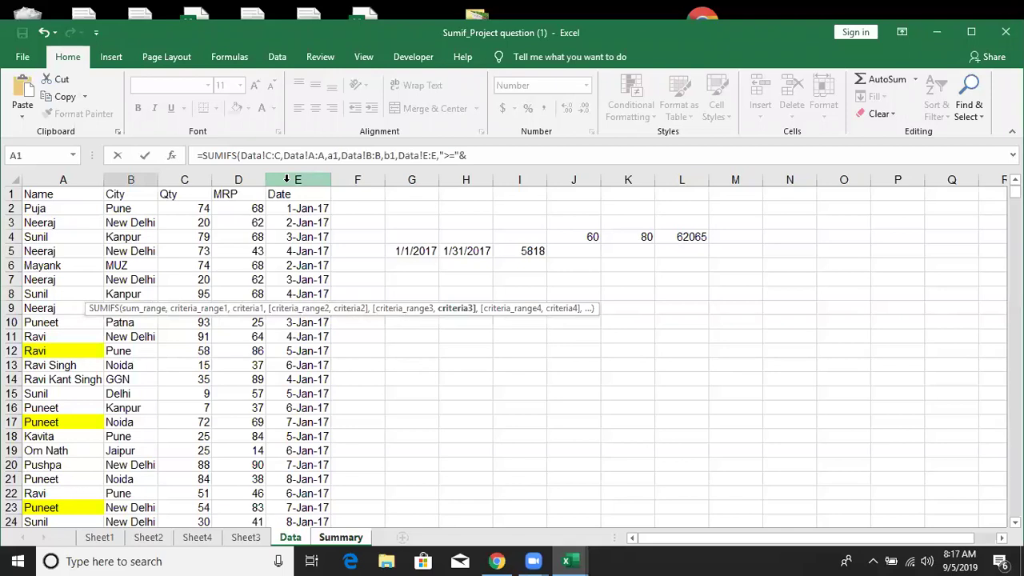
type("D11")
type(",")
left_click(286, 179)
type(",\"<=\"&")
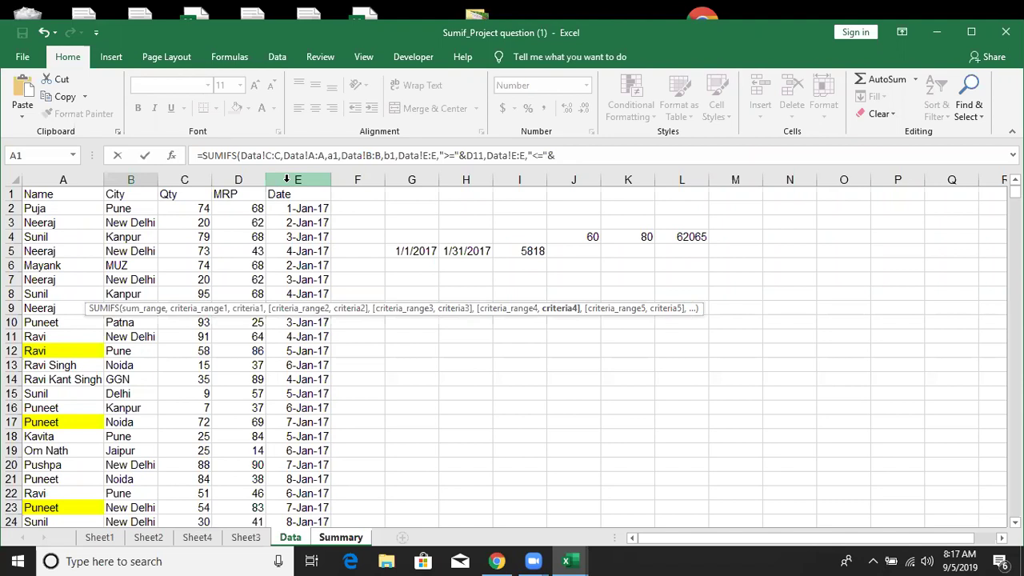
type("F1")
key("Return")
key("Up")
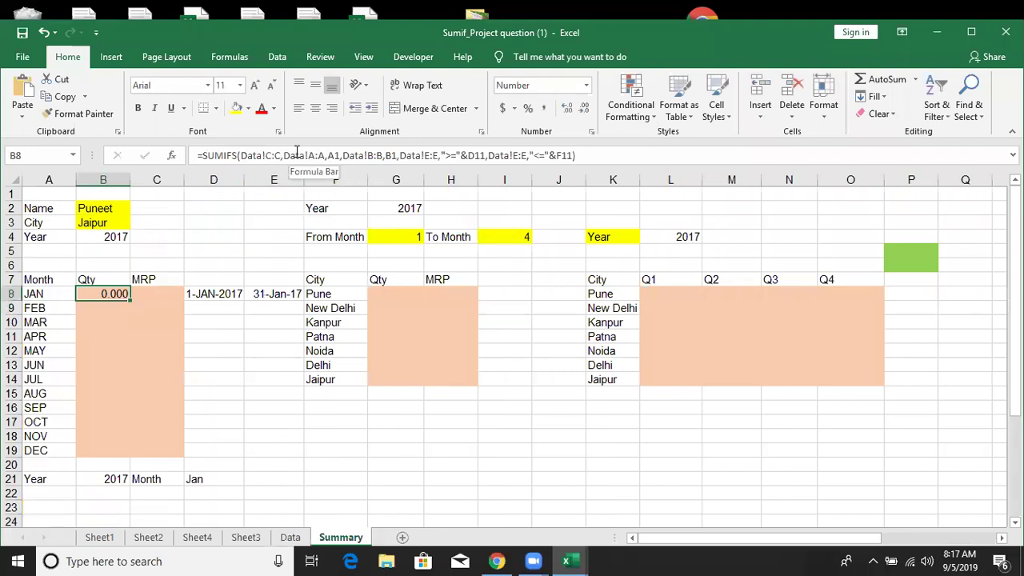
- In B8's formula, replace the A1 and B1 criteria with B2 and B3
left_click(297, 156)
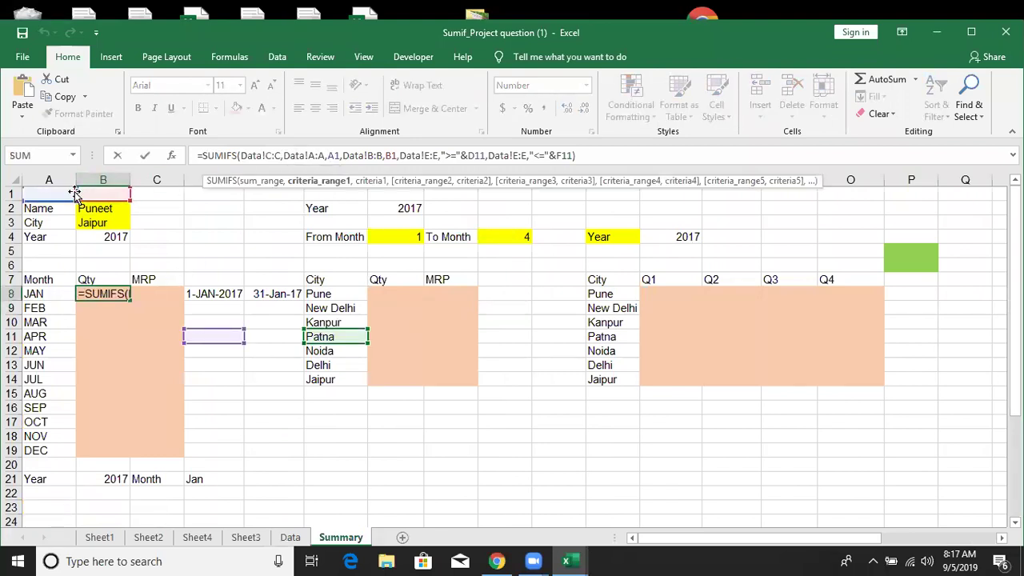
left_click(336, 156)
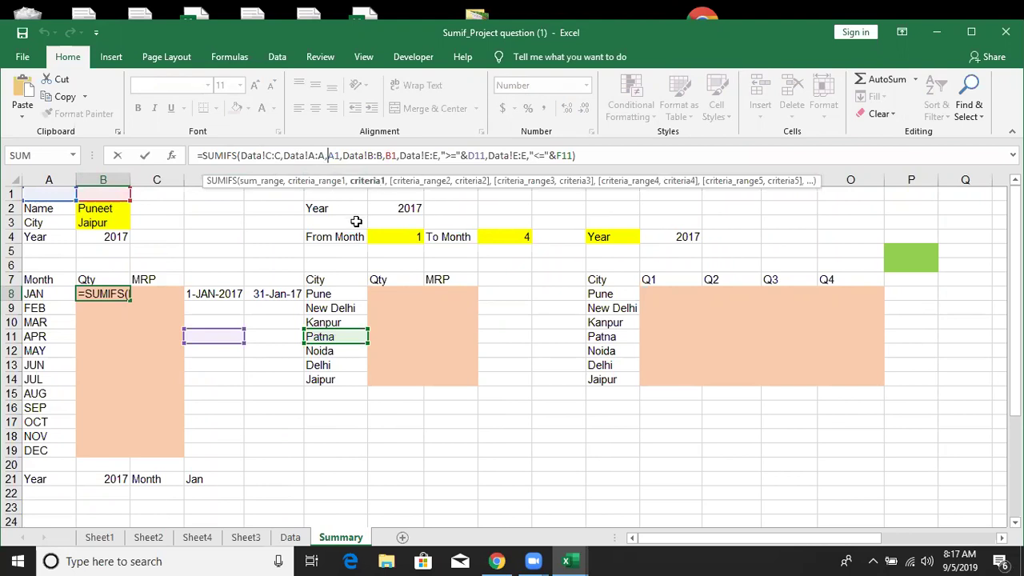
key("BackSpace")
key("Delete")
type("b2")
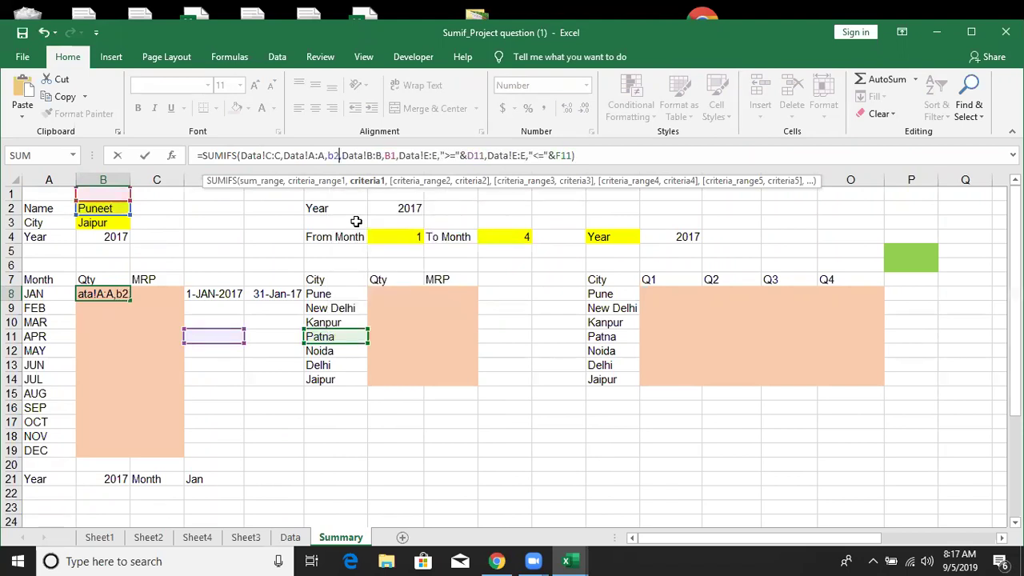
double_click(390, 156)
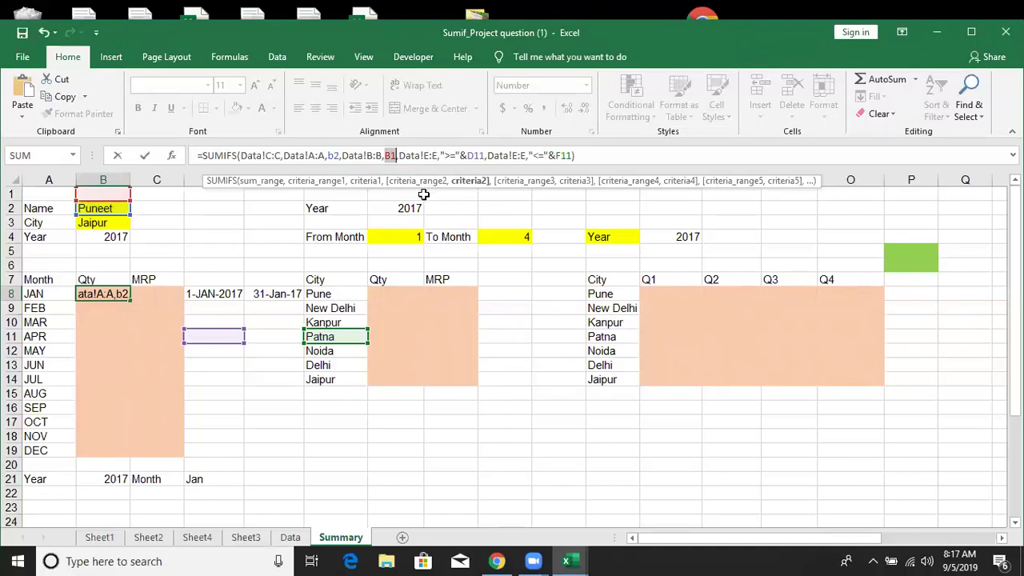
type("b3")
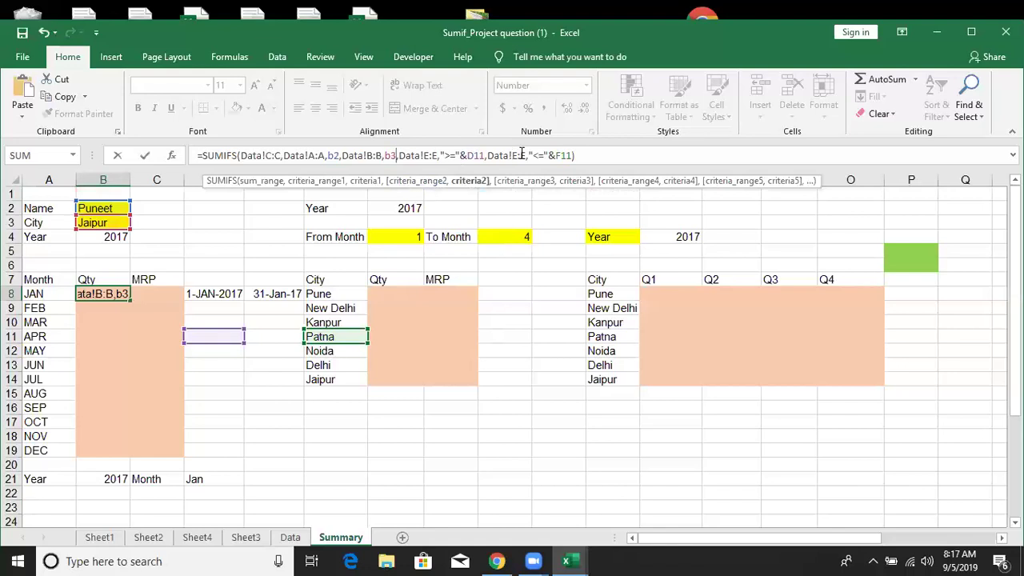
- Point the date criteria at ">="&D8 and "<="&E8 and confirm, giving 183.000
left_click(521, 156)
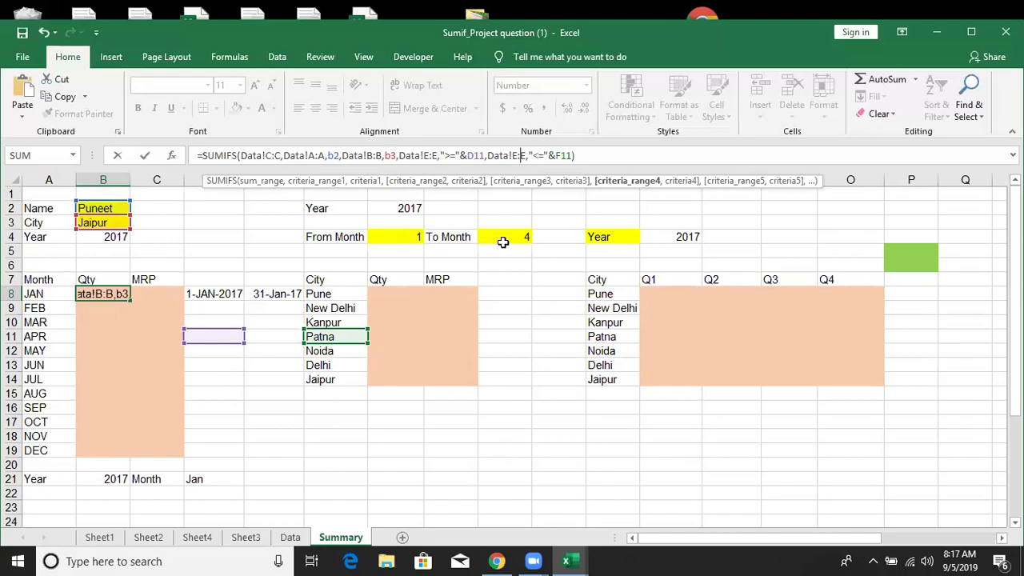
left_click(458, 155)
type("=")
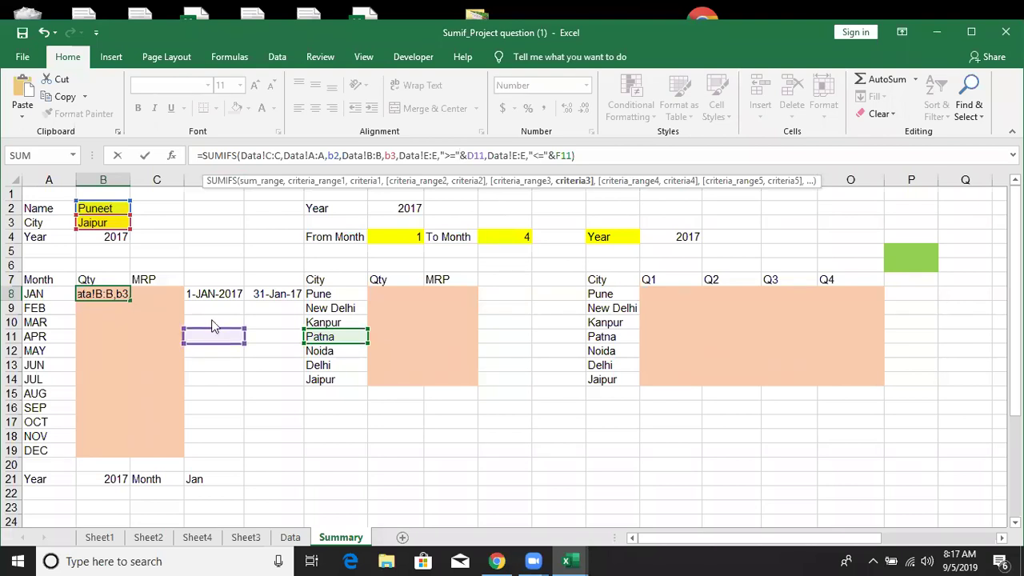
left_click(214, 296)
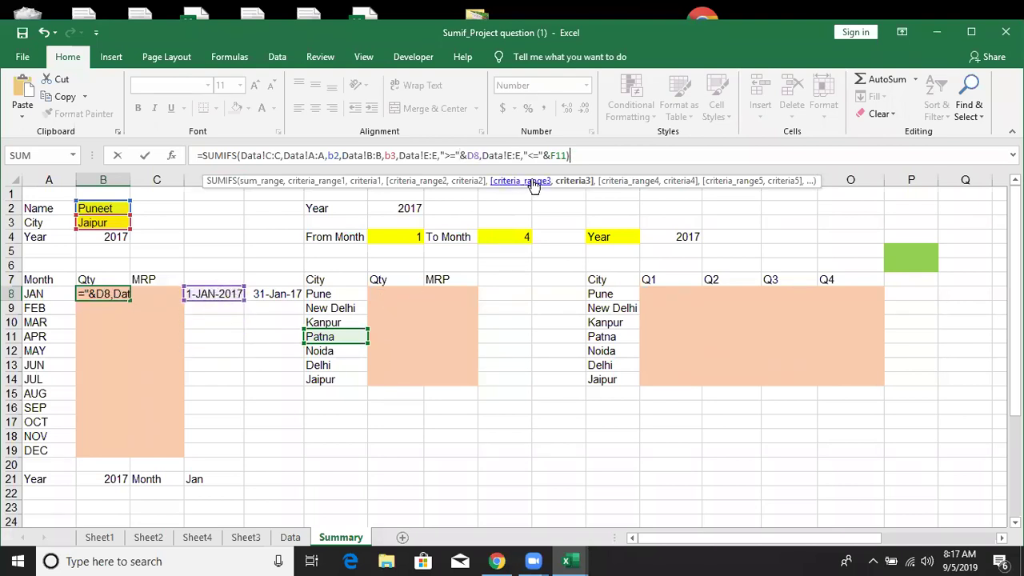
left_click(545, 156)
type("&")
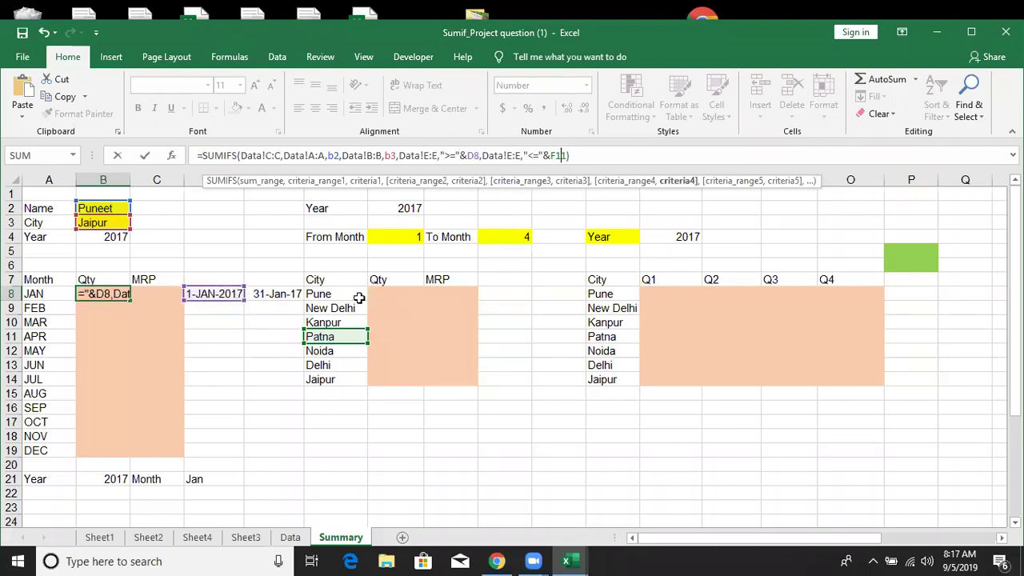
left_click(275, 294)
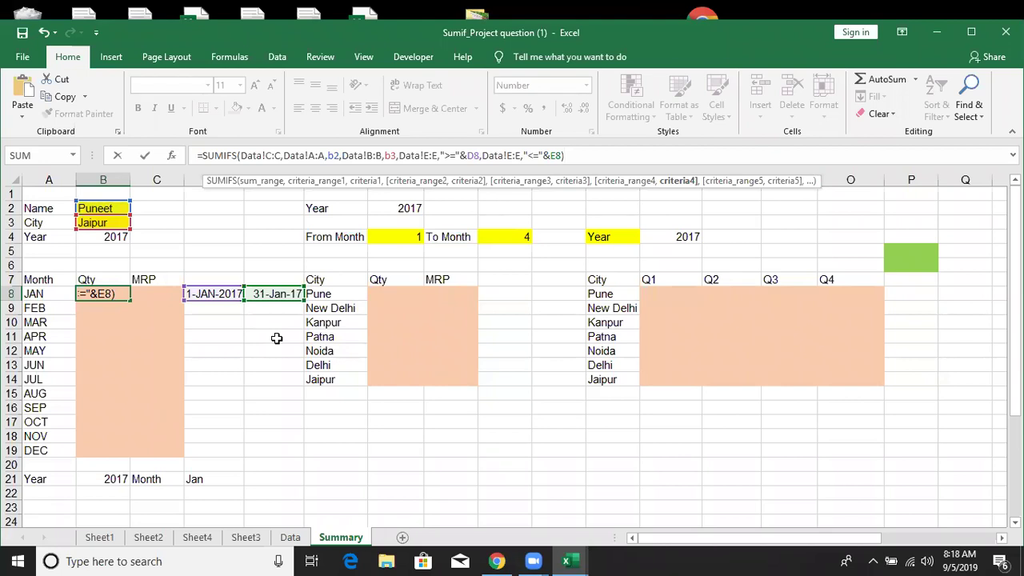
key("Return")
type("=sum(")
key("Left")
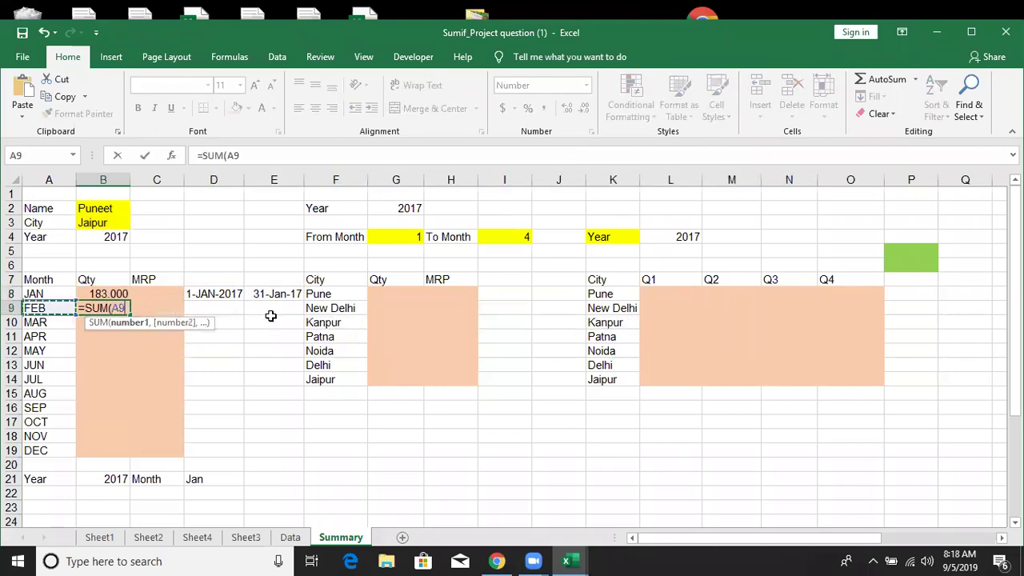
key("BackSpace")
key("BackSpace")
key("BackSpace")
key("Down")
key("Down")
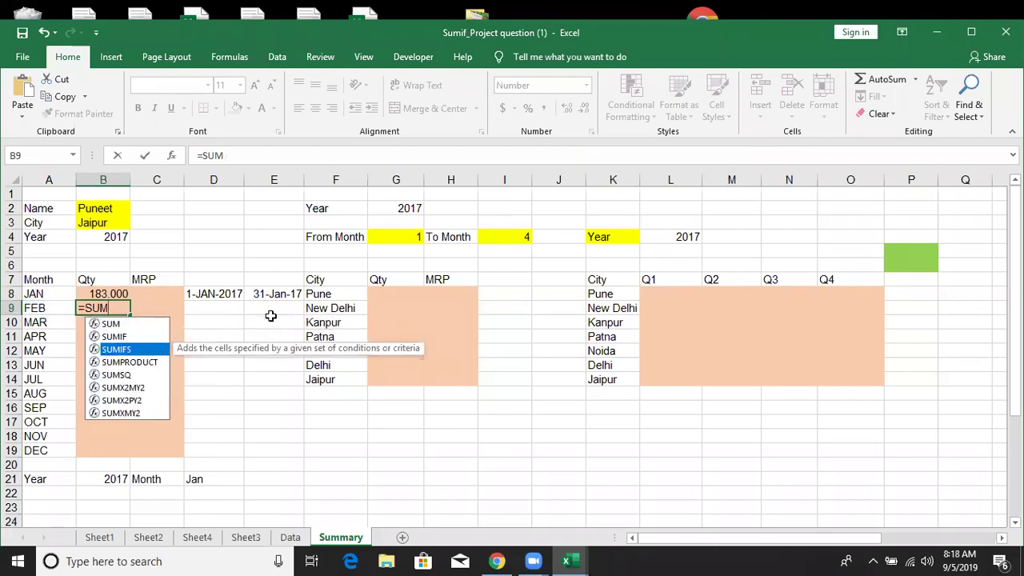
key("Tab")
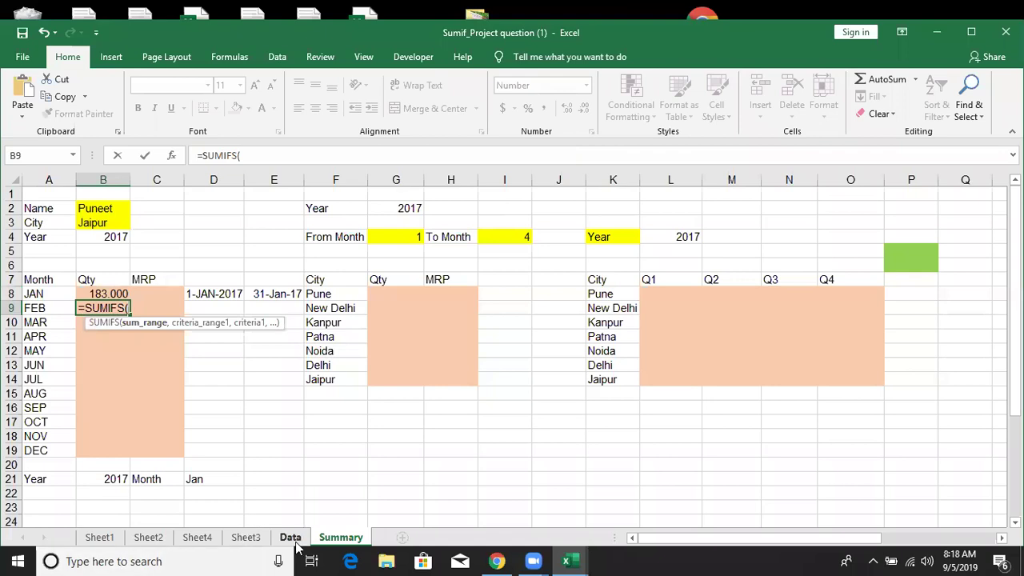
left_click(289, 537)
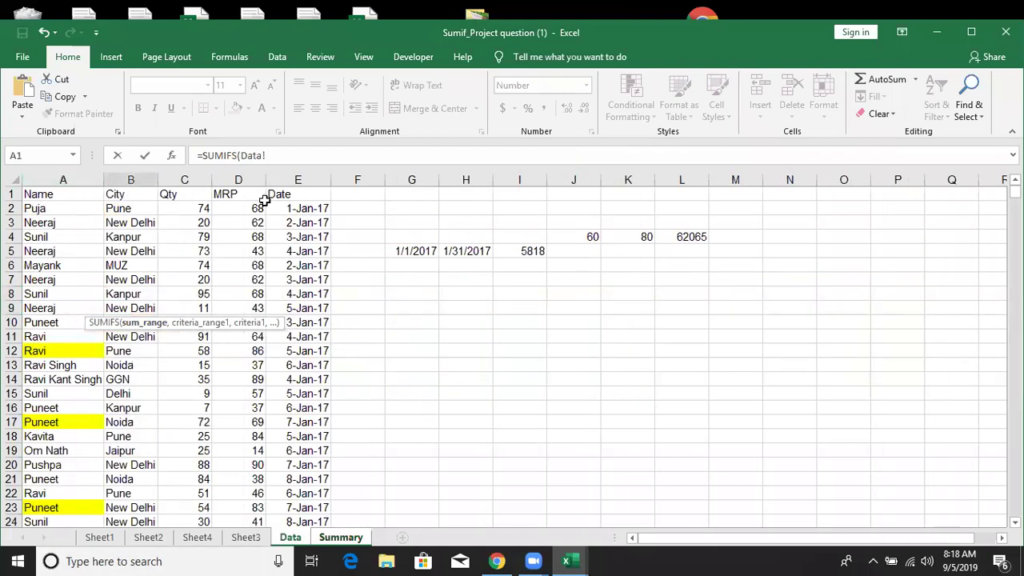
left_click(204, 171)
type(",Data!A:A,")
left_click(32, 180)
type(",")
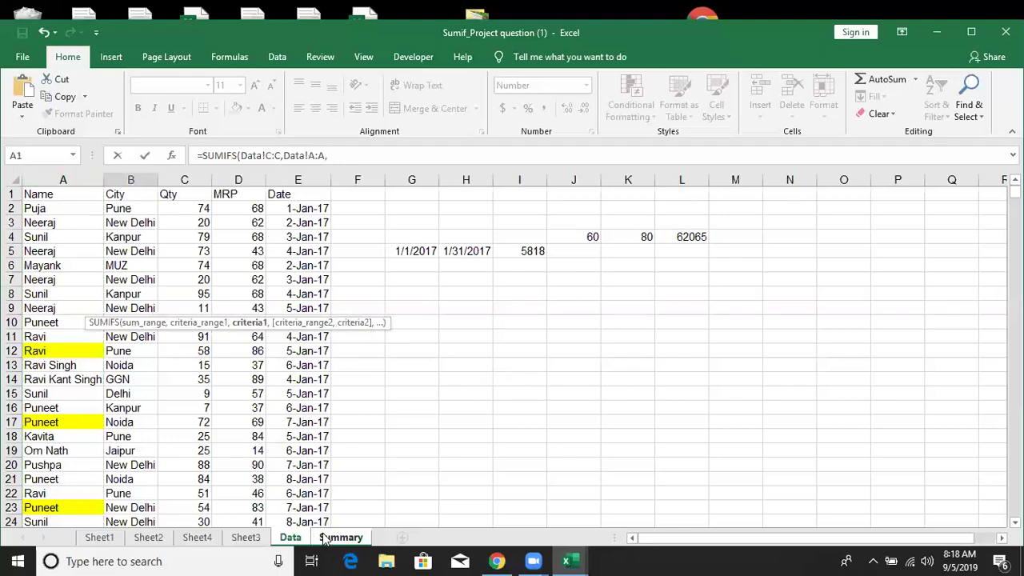
left_click(341, 537)
left_click(90, 208)
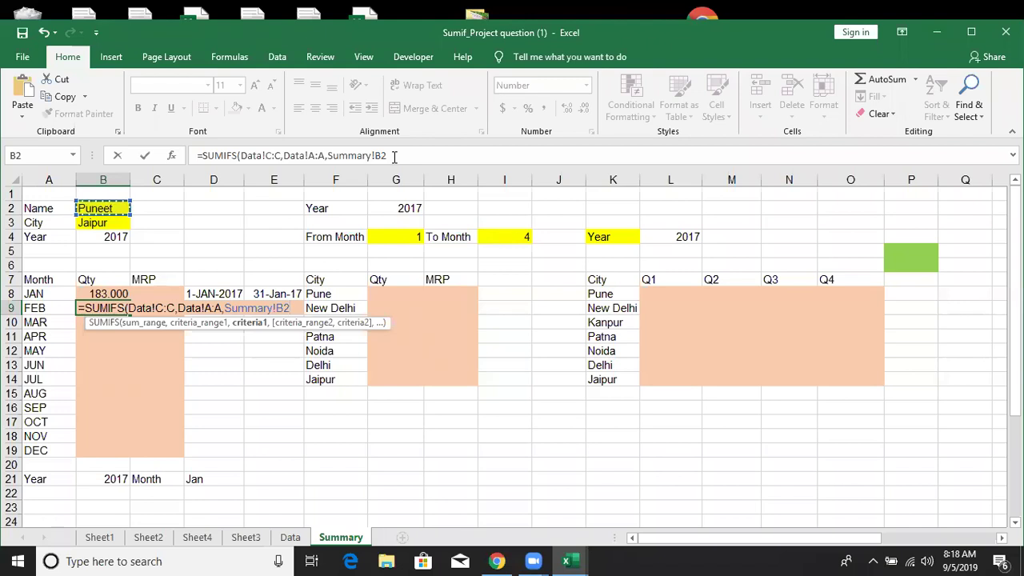
left_click_drag(388, 155, 327, 155)
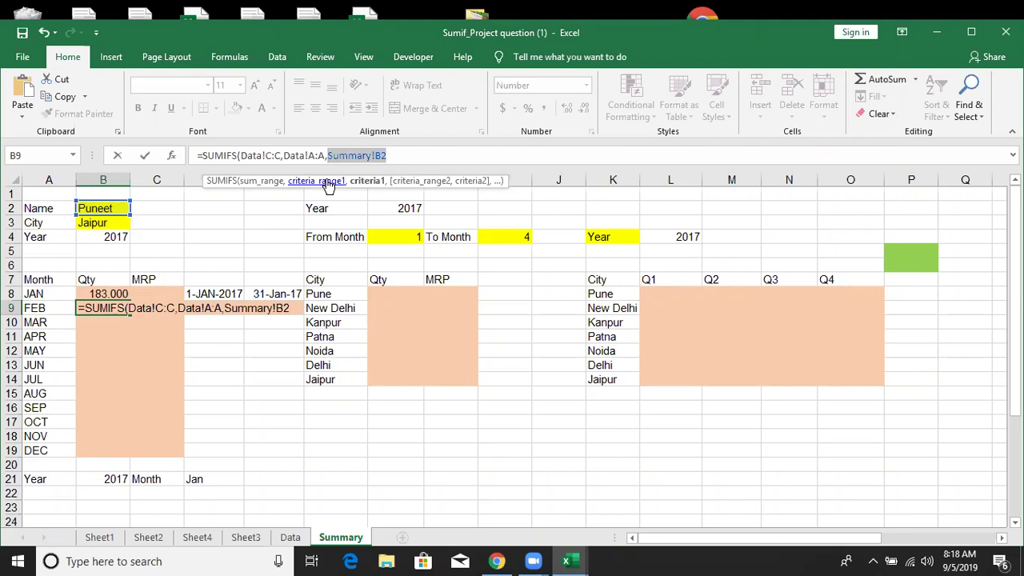
key("Escape")
left_click(116, 295)
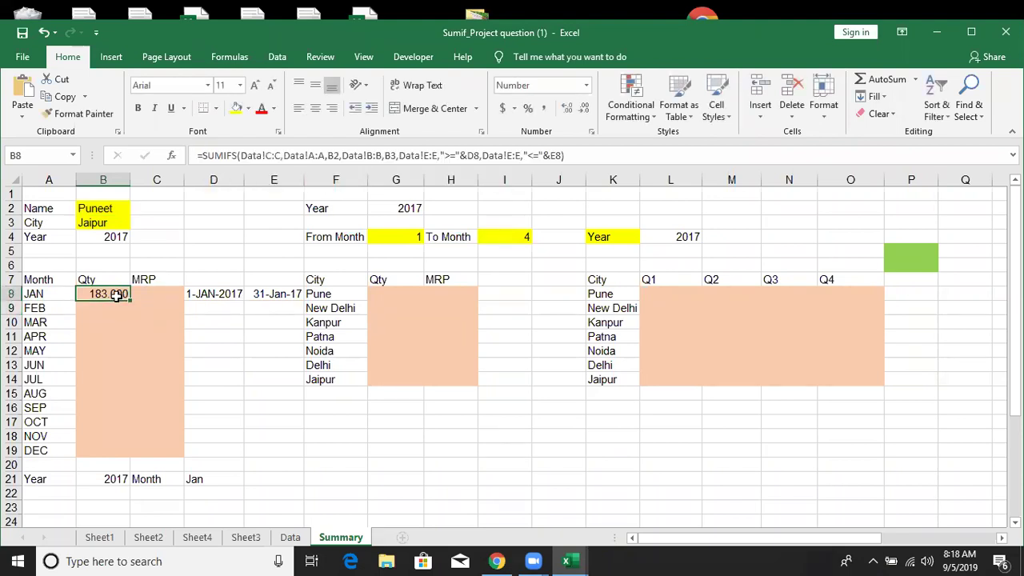
- Replace D8 in E8's EOMONTH with the pasted date expression "1-"&A8&"-"&B4
left_click(213, 294)
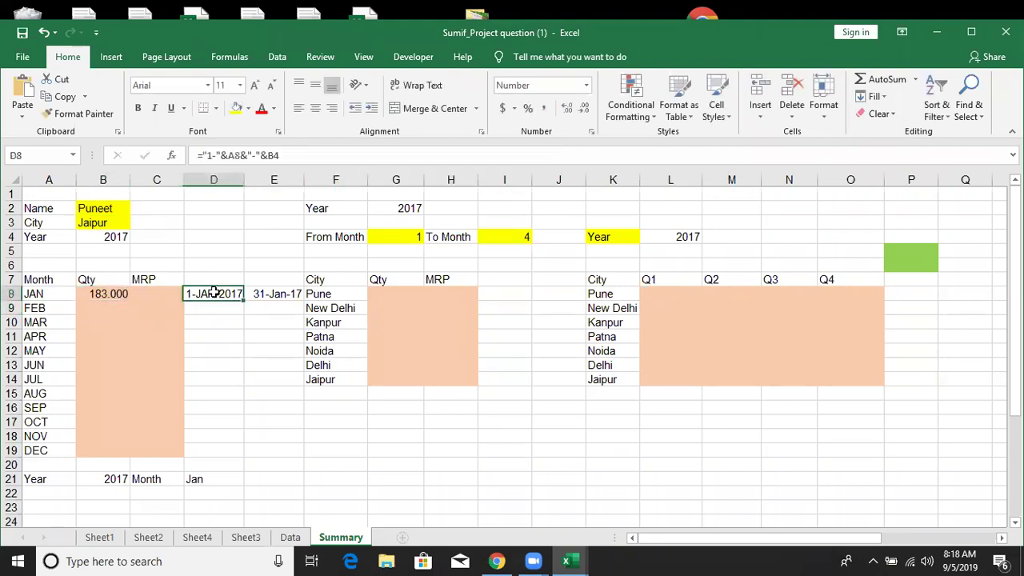
left_click(222, 155)
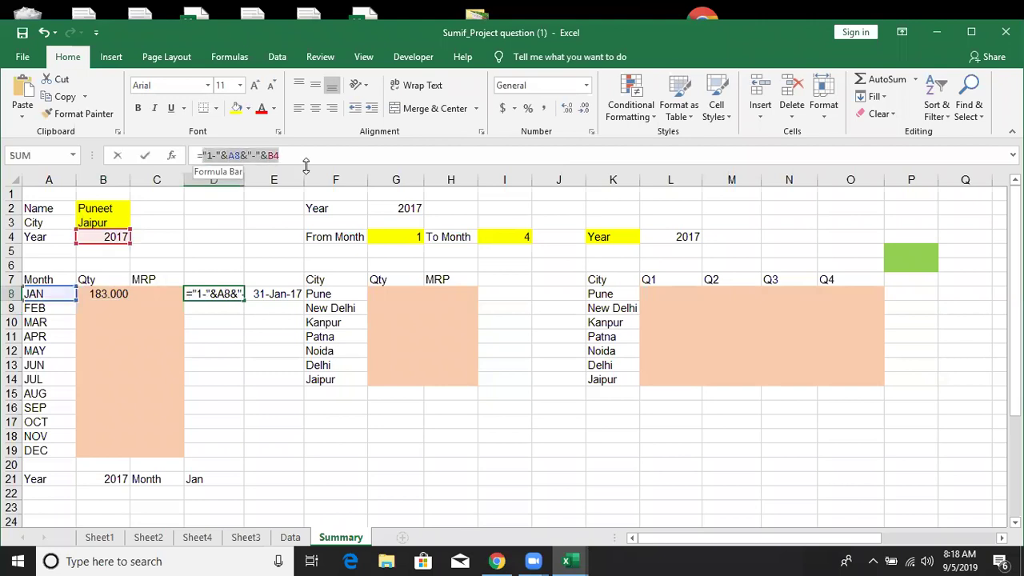
key("Escape")
left_click(274, 294)
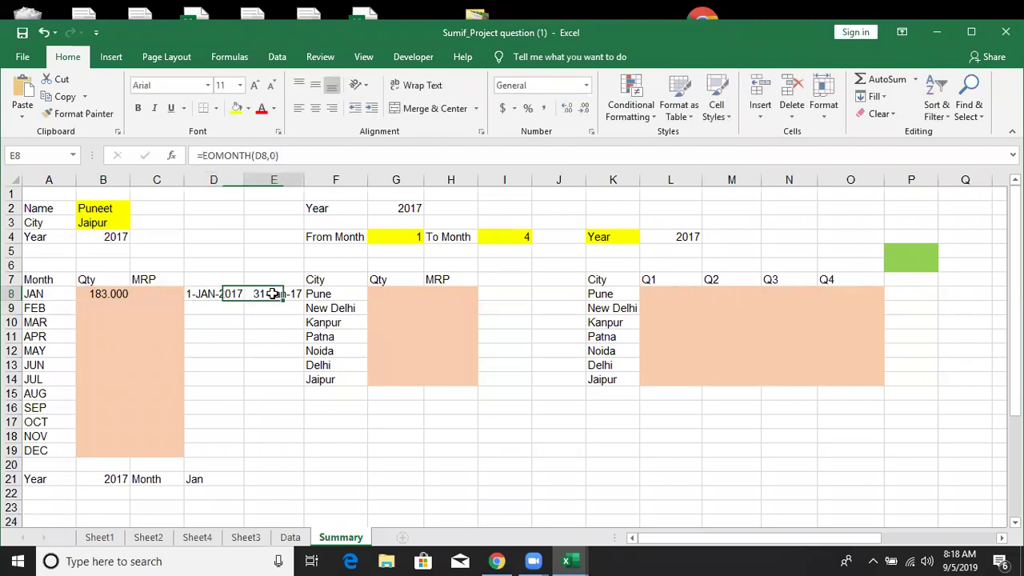
double_click(263, 155)
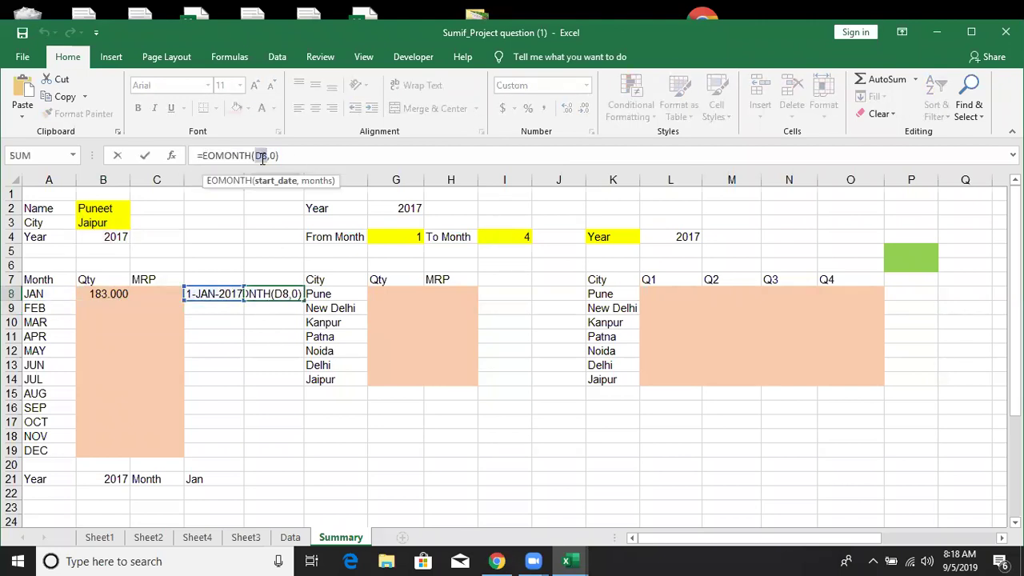
key("ctrl+v")
key("Return")
- Replace D8 in B8's SUMIFS start-date criterion with "1-"&A8&"-"&B4
key("Up")
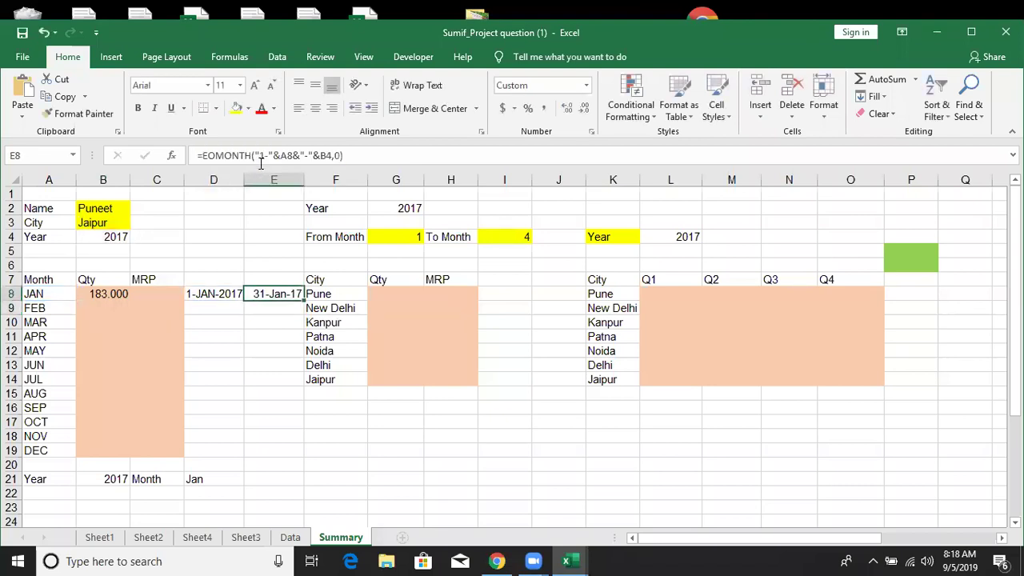
key("Left")
key("Left")
key("Left")
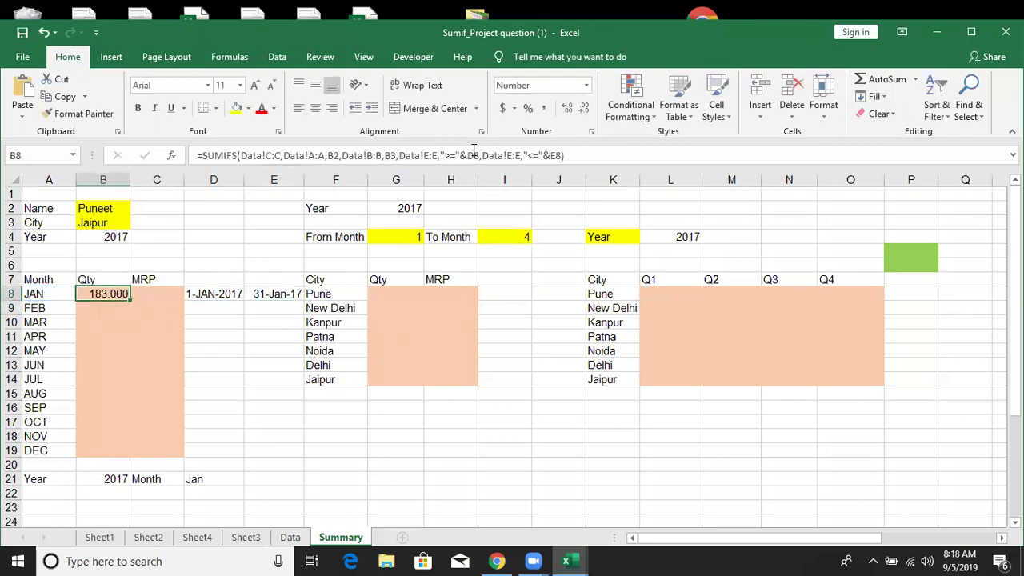
double_click(474, 156)
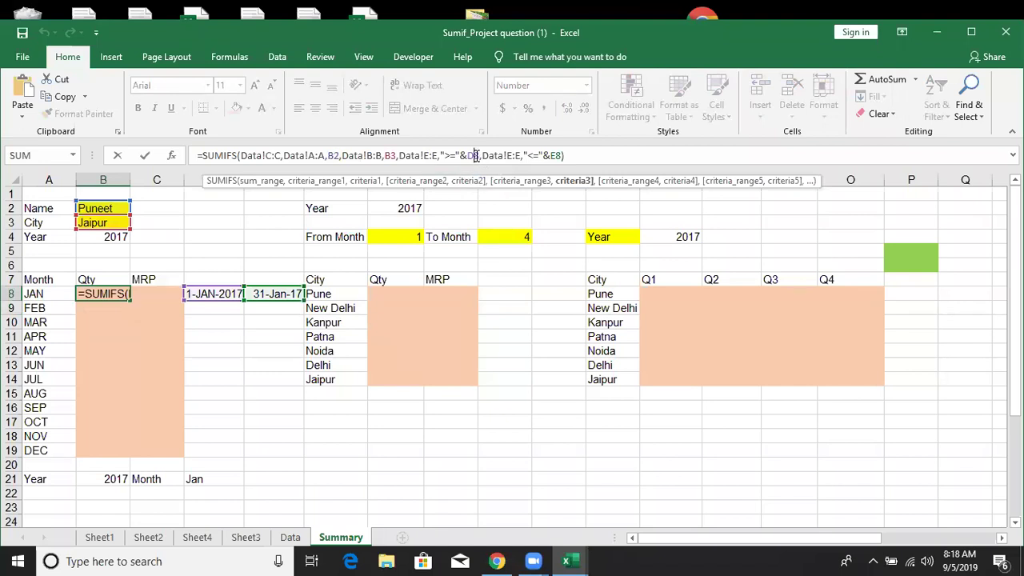
type("\"1-\"&A8&\"-\"&B4")
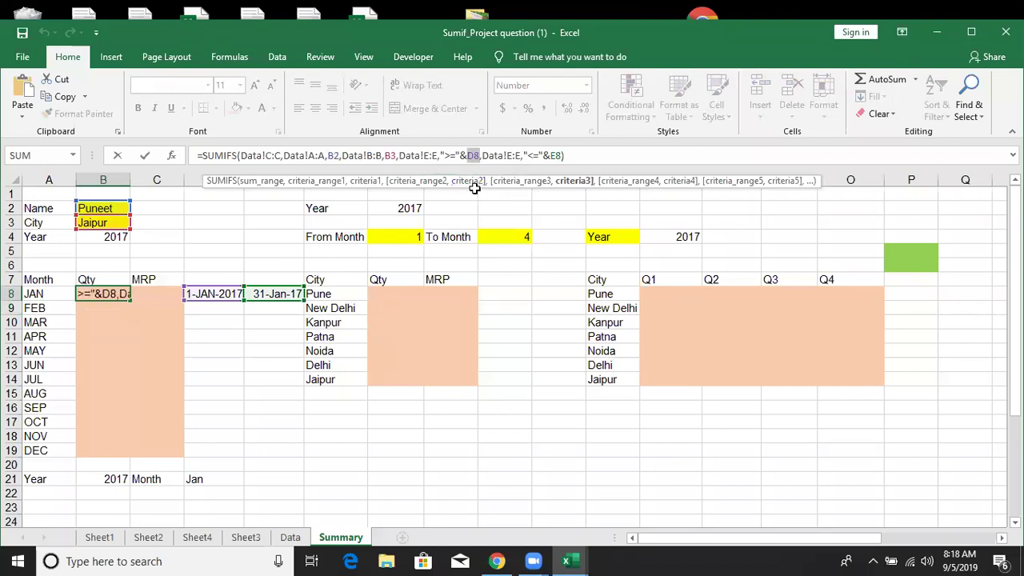
key("Return")
- Select E8's whole EOMONTH("1-"&A8&"-"&B4,0) expression in the formula bar
left_click(103, 294)
left_click(274, 294)
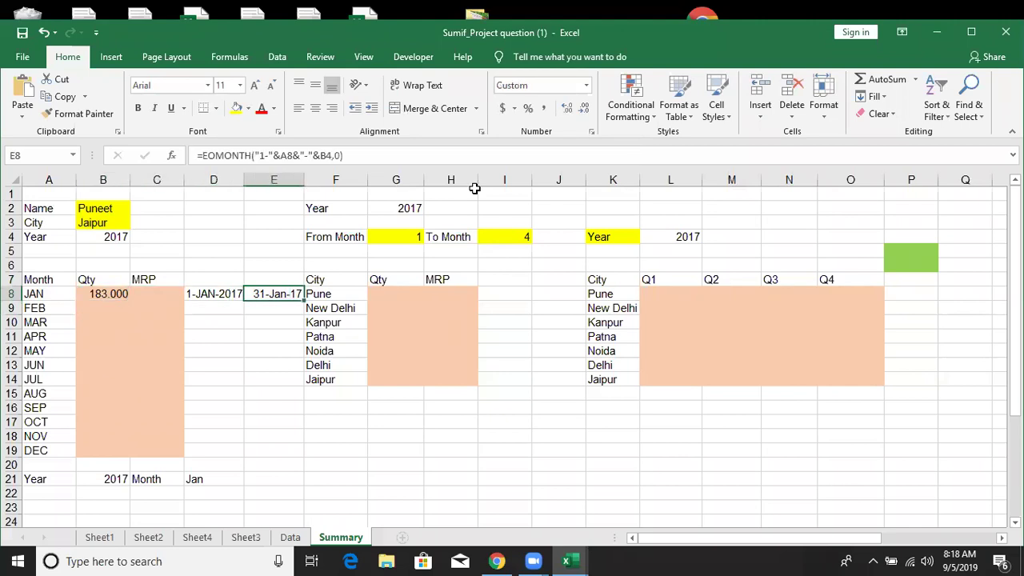
left_click(206, 155)
left_click_drag(203, 155, 384, 163)
- Replace E8 in B8's end-date criterion with the copied EOMONTH expression
key("Escape")
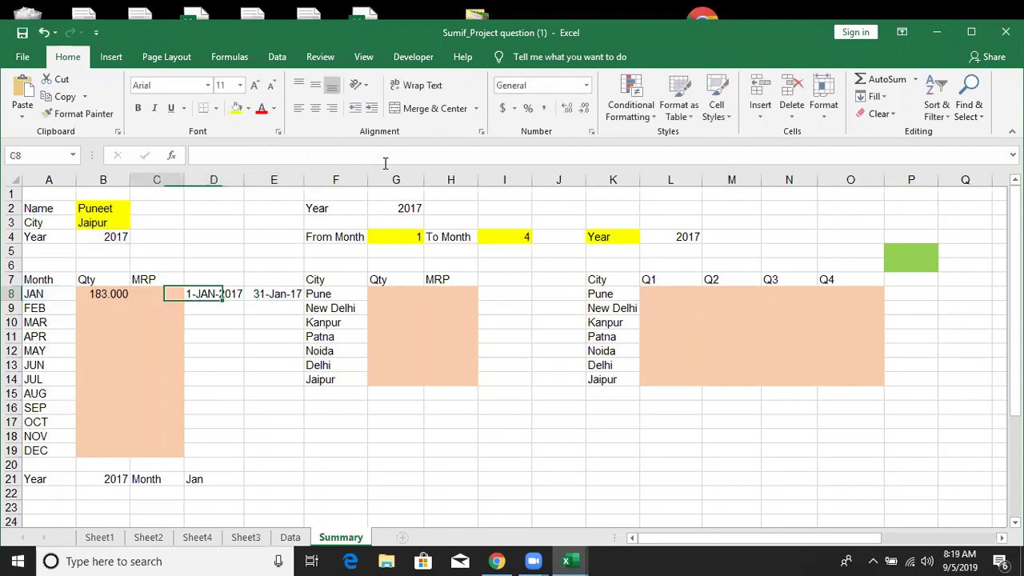
key("Left")
key("Left")
key("Left")
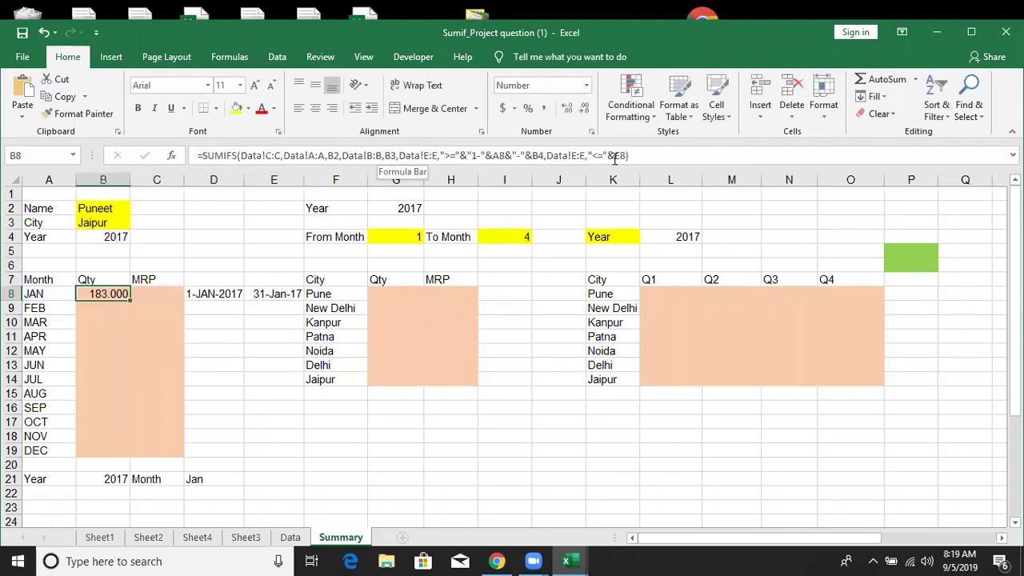
left_click(620, 155)
double_click(620, 155)
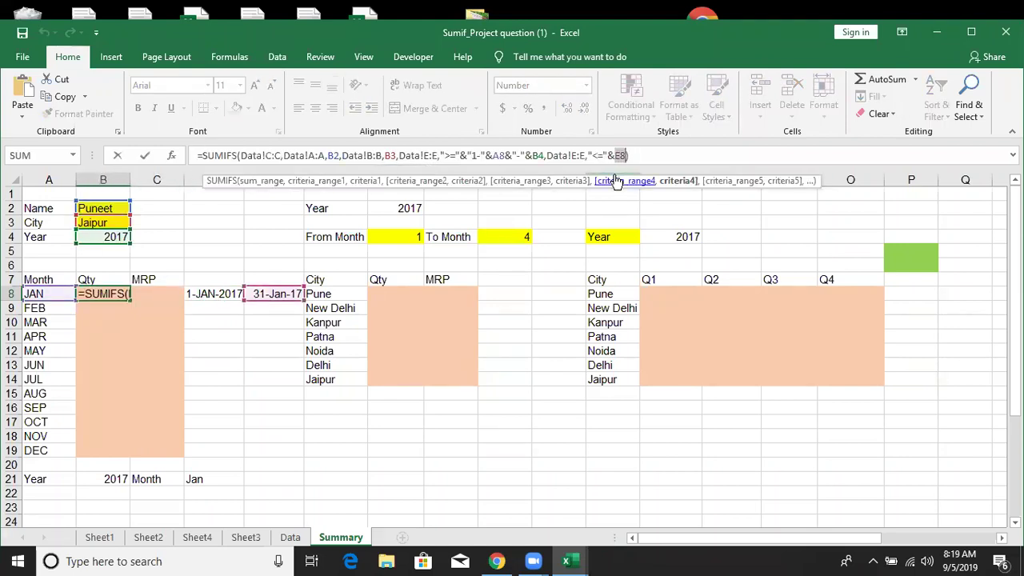
key("ctrl+v")
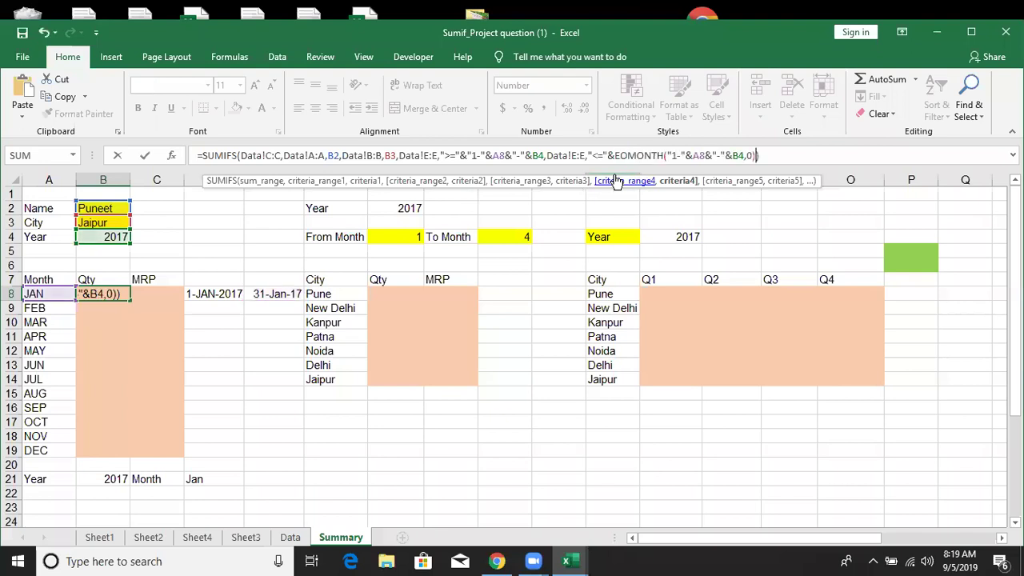
key("Return")
key("Up")
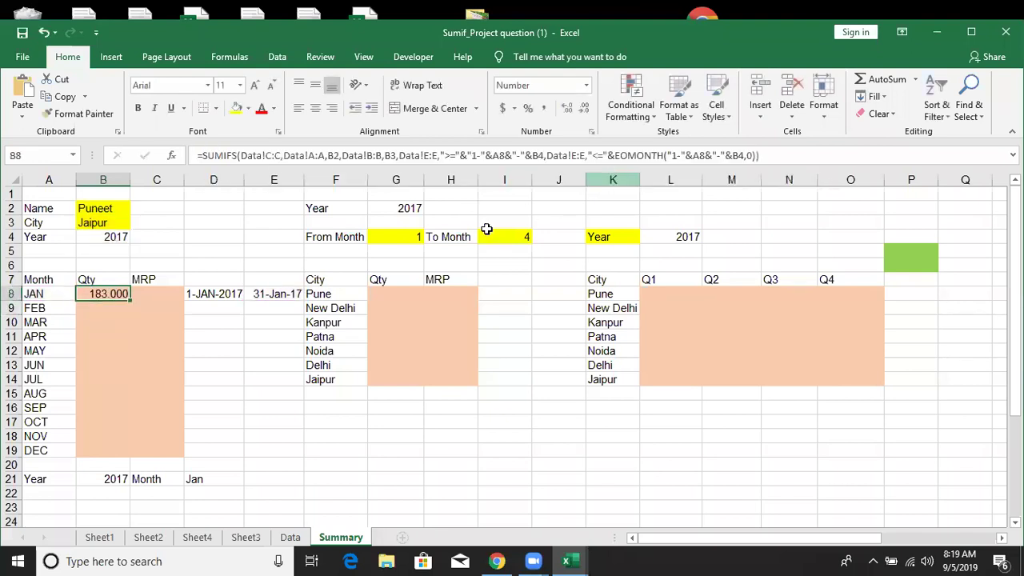
- Lock the Name and City references in B8's SUMIFS as $B$2 and $B$3
left_click(334, 153)
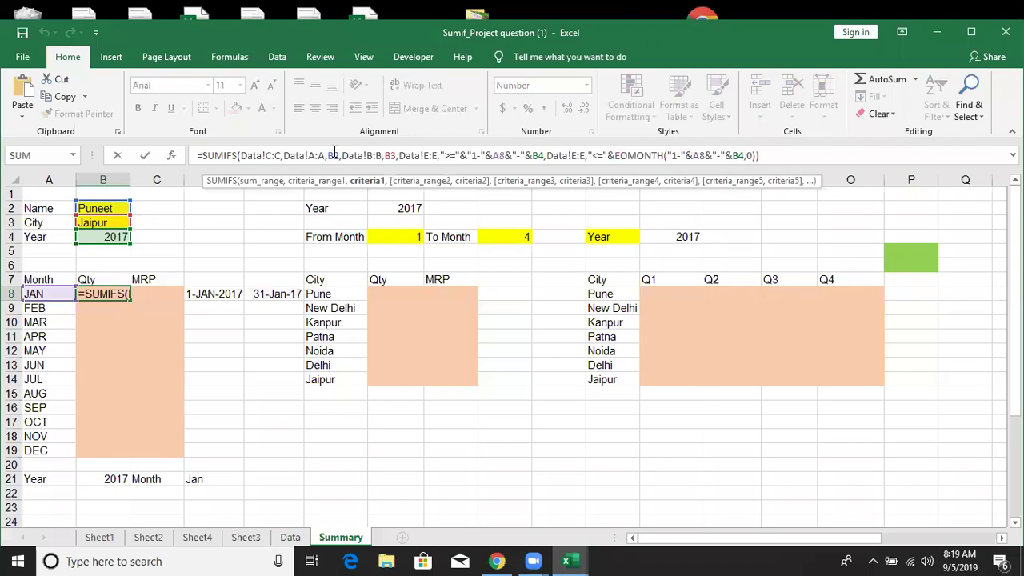
key("F4")
left_click(401, 156)
key("F4")
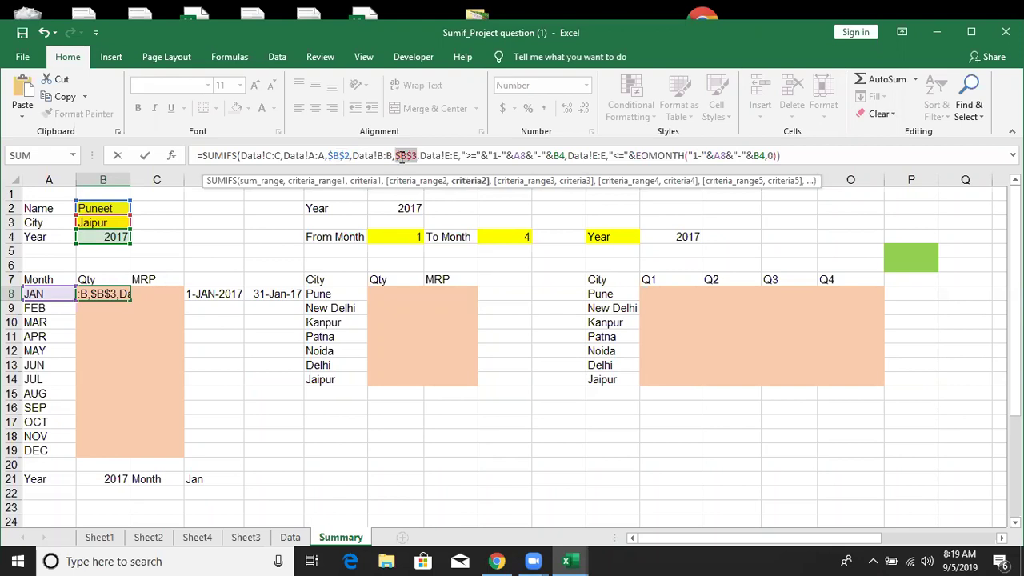
key("Return")
key("Up")
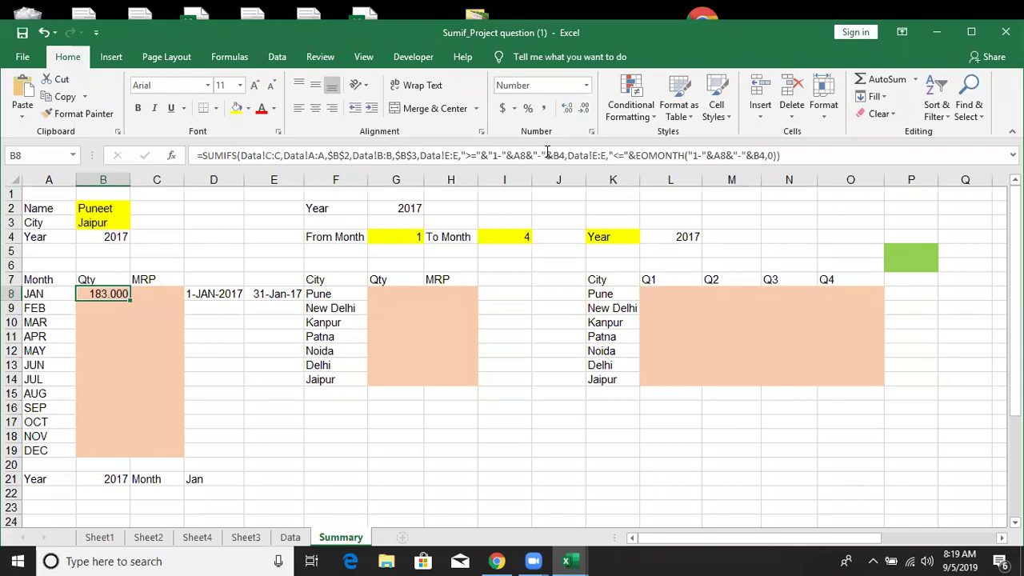
- Lock both B4 year references as $B$4, including the one inside EOMONTH
left_click(562, 155)
key("F4")
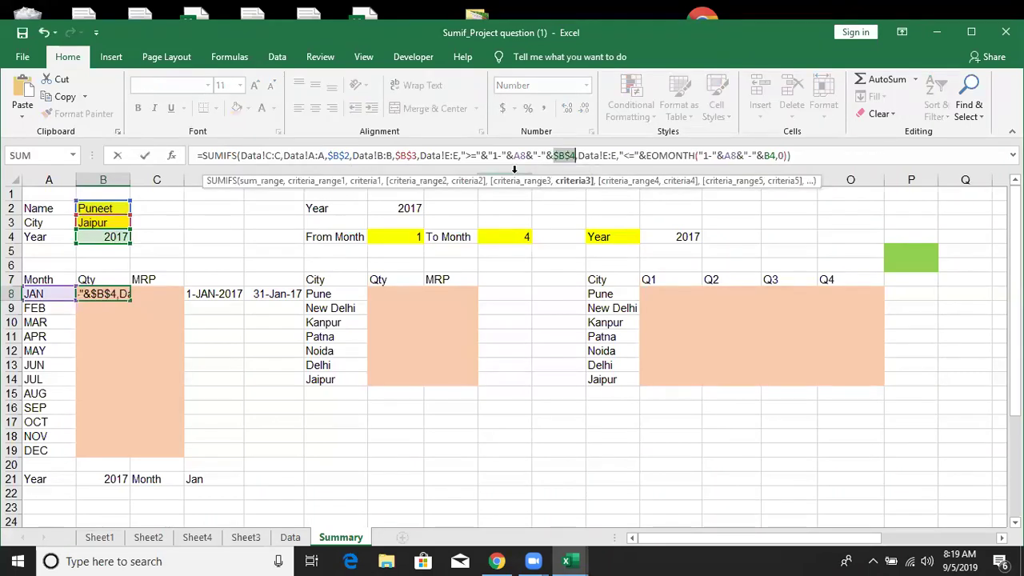
left_click(766, 154)
key("F4")
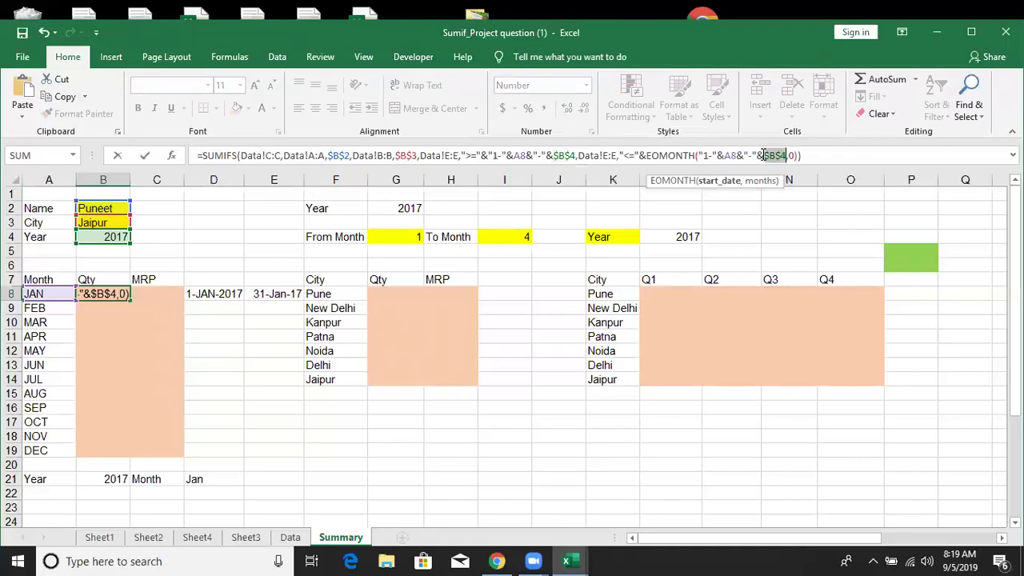
key("ctrl+Return")
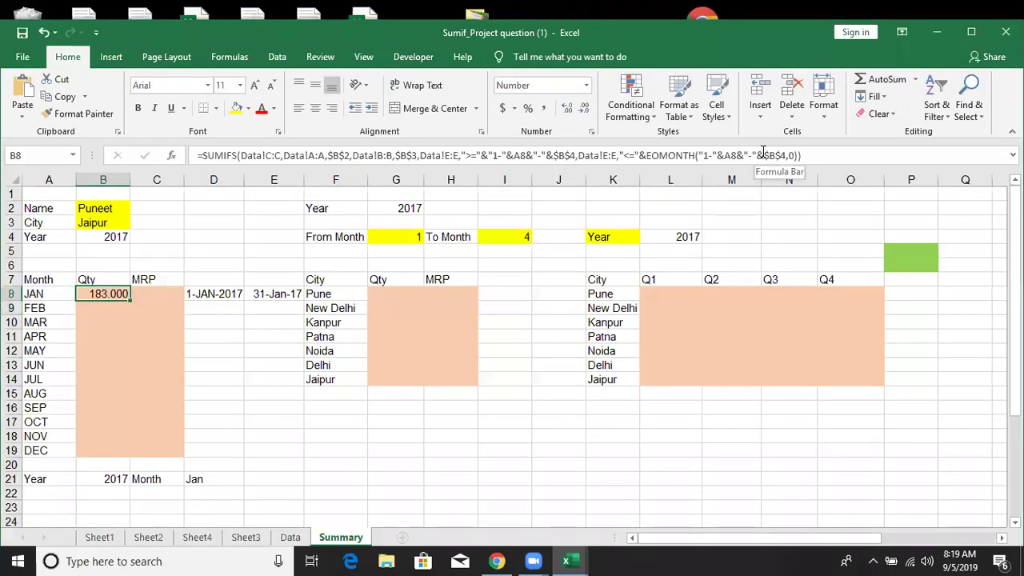
- Fill the JAN quantity formula down through DEC and paste B8's formula text into C8
double_click(130, 297)
left_click(100, 294)
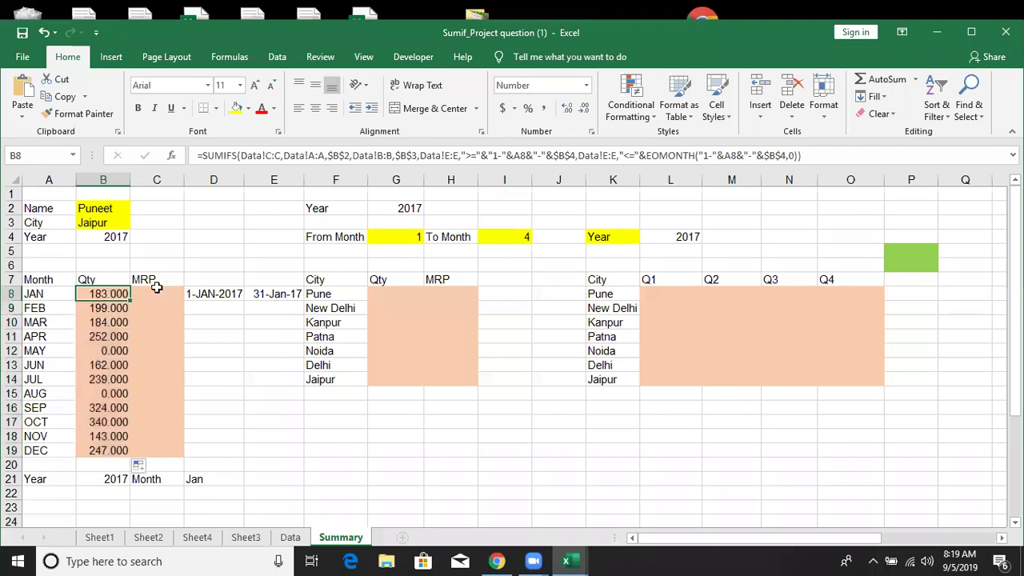
left_click(848, 153)
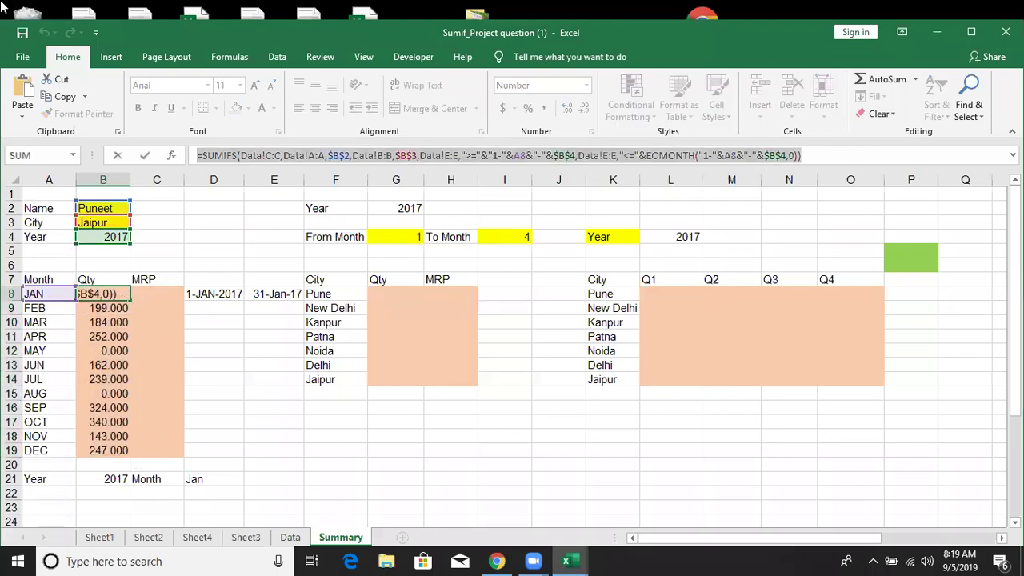
key("Escape")
key("Right")
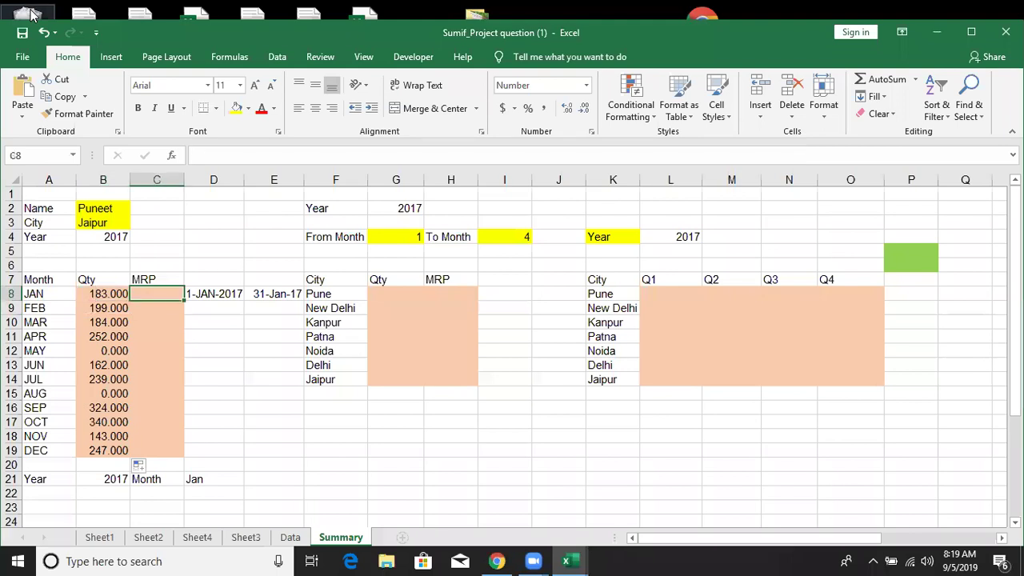
type("=SUMIFS(Data!C:C,Data!A:A,$B$2,Data!B:B,$B$3,Data!E:E,\">=\"&\"1-\"&A8&\"-\"&$B$4,Data!E:E,\"<=\"&EOMONTH(\"1-\"&A8&\"-\"&$B$4,0))")
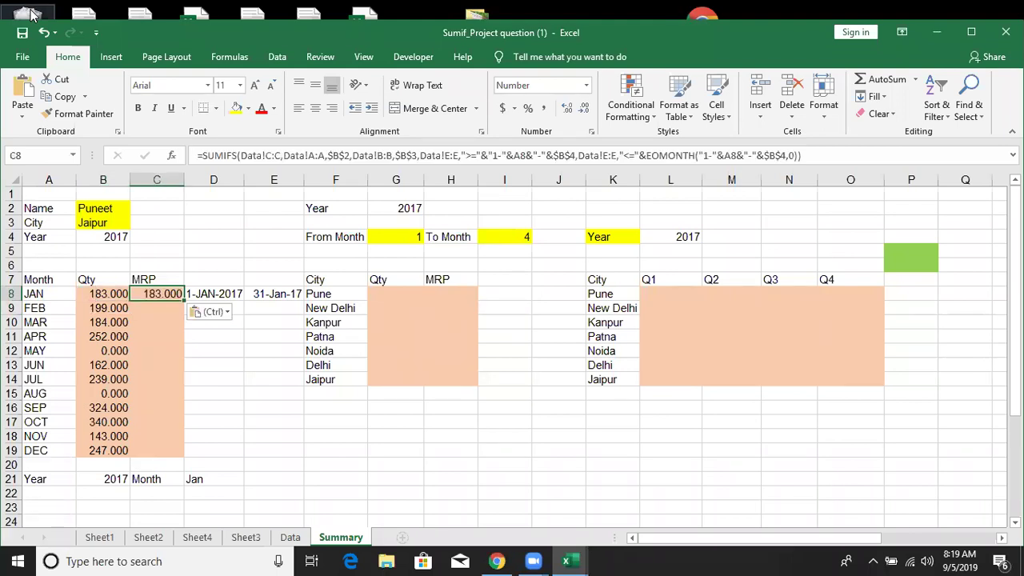
- Check the C:C sum range in B8's formula without changing it, then select C8
key("Left")
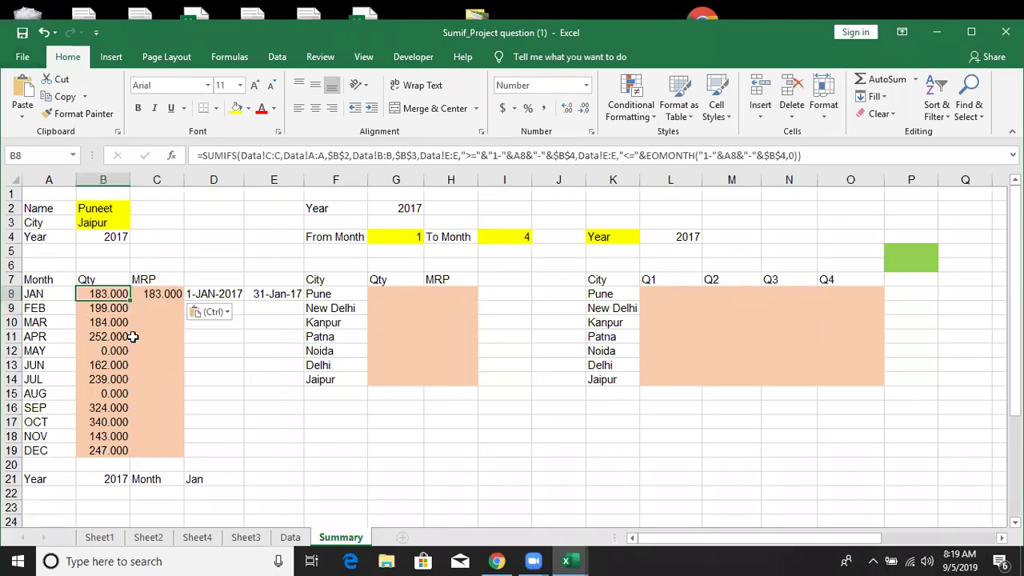
left_click(266, 155)
left_click_drag(266, 155, 281, 156)
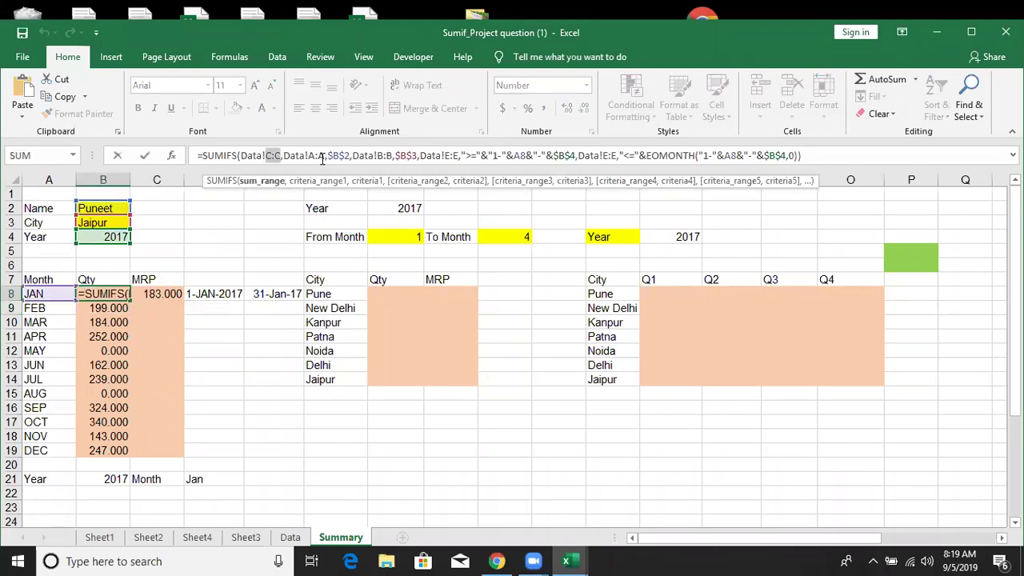
key("Escape")
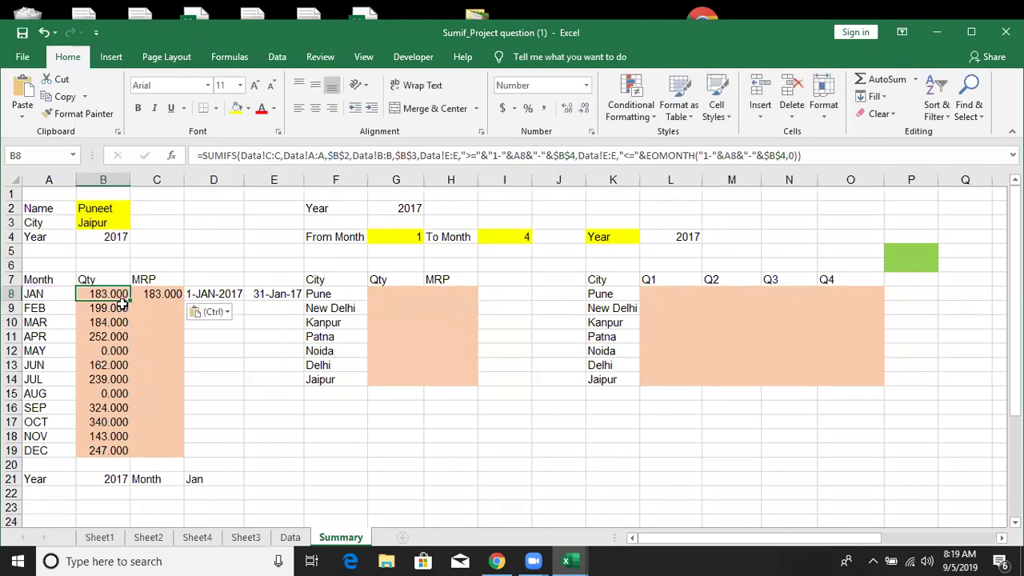
left_click(160, 293)
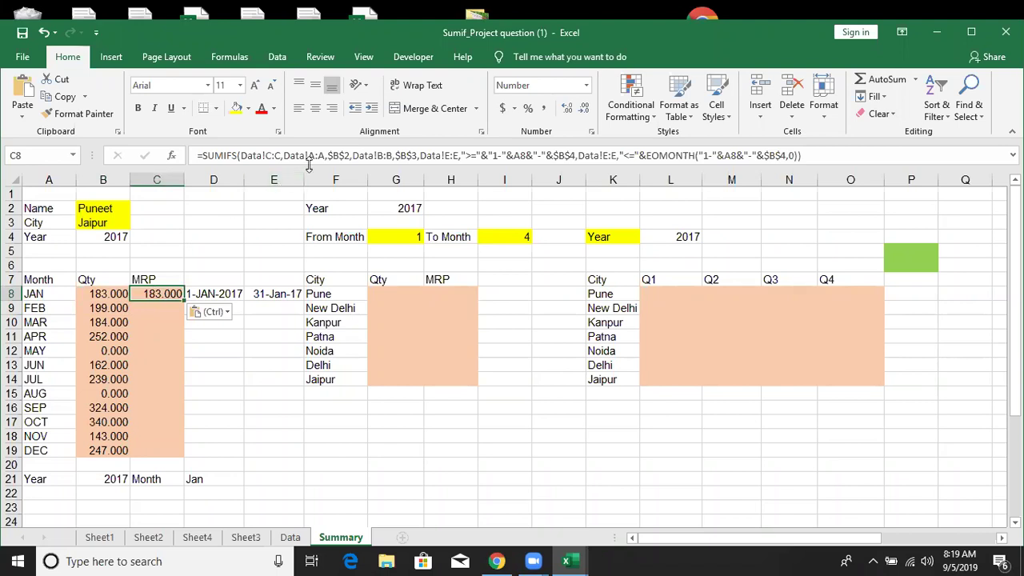
- Change C8's SUMIFS to AVERAGEIFS and fill average MRPs down to DEC, 61.000 for JAN
double_click(228, 155)
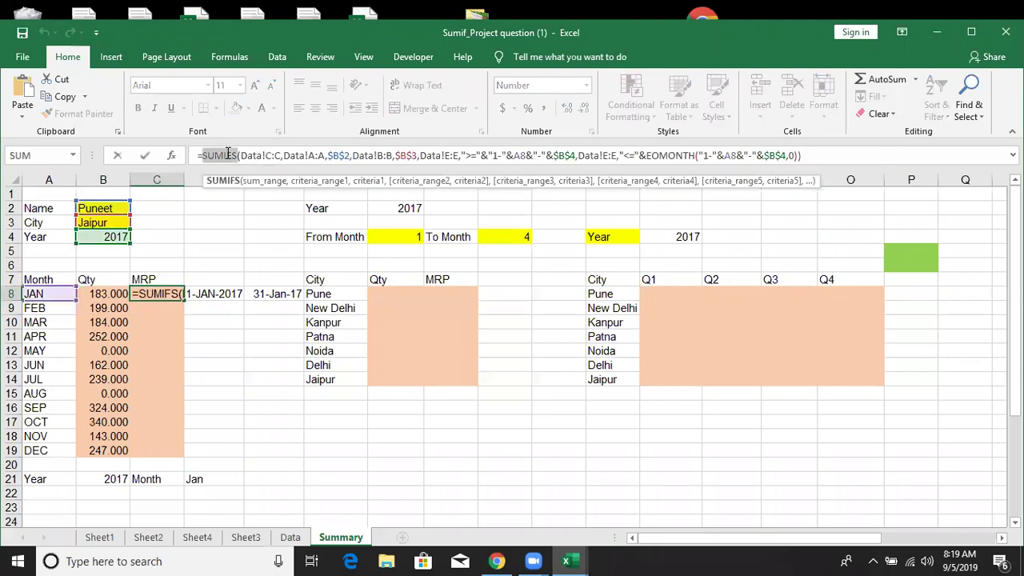
type("av")
key("Down")
key("Down")
key("Down")
key("Down")
key("Tab")
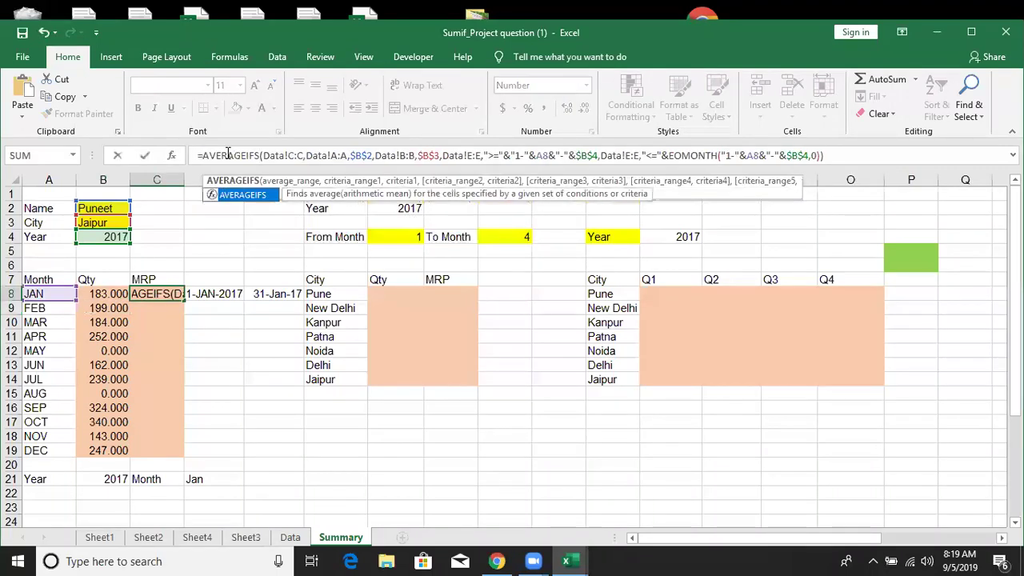
key("Return")
left_click(172, 295)
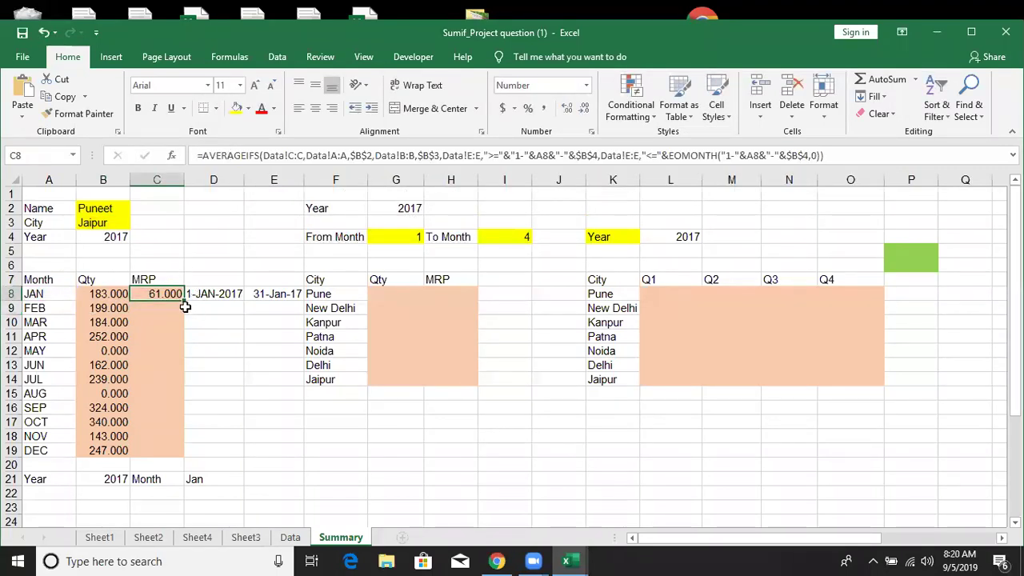
double_click(184, 303)
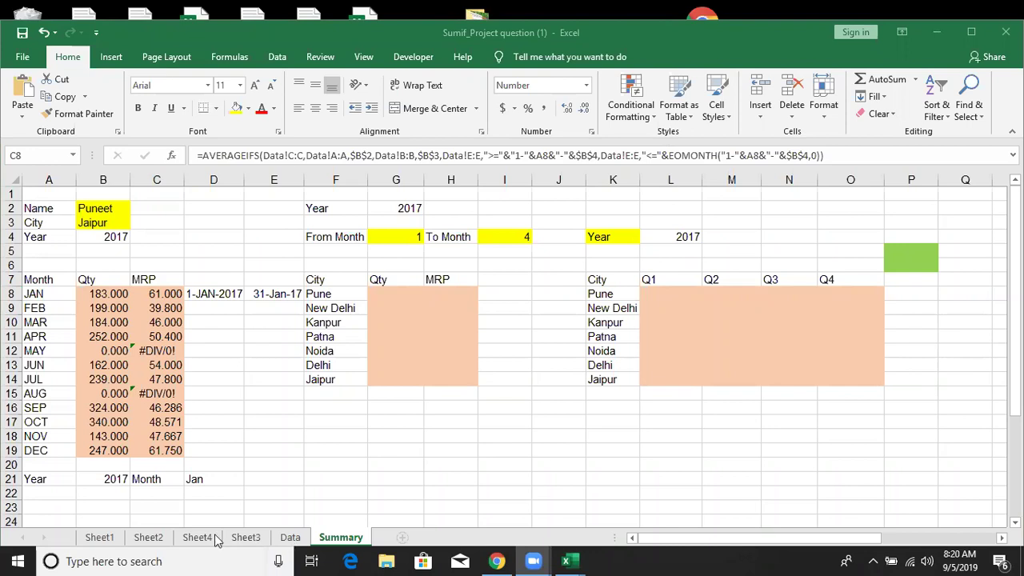
key("ctrl+shift+Down")
- On the Data sheet, inspect L4's SUMIFS giving 62065 between bounds 60 and 80
left_click(290, 537)
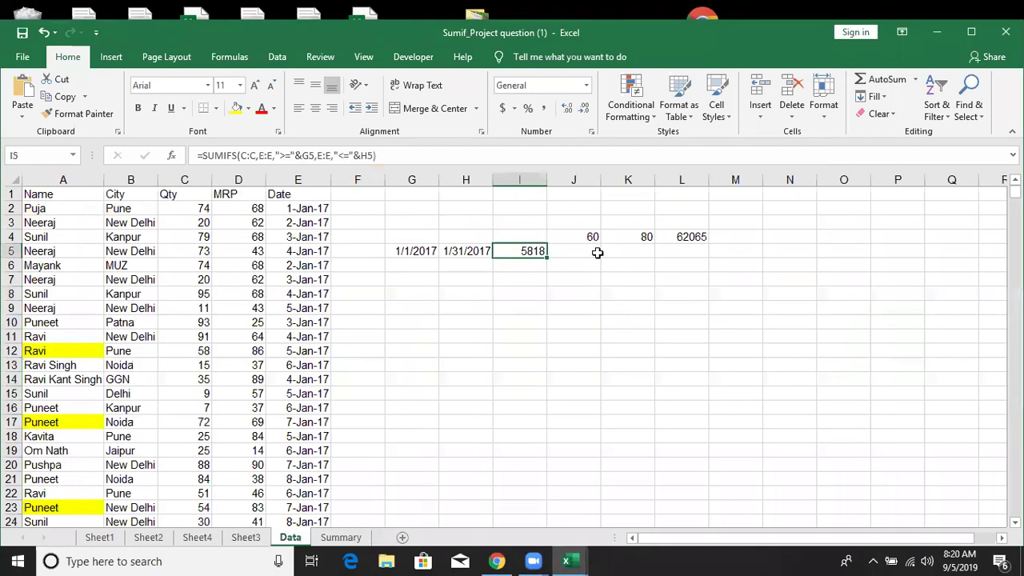
left_click(591, 234)
left_click(631, 234)
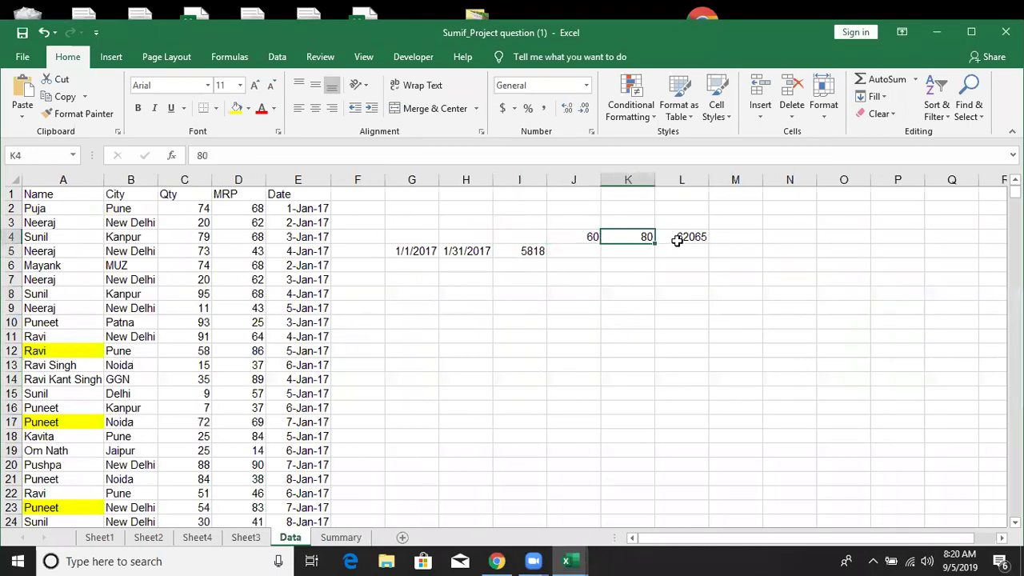
left_click(677, 237)
key("F2")
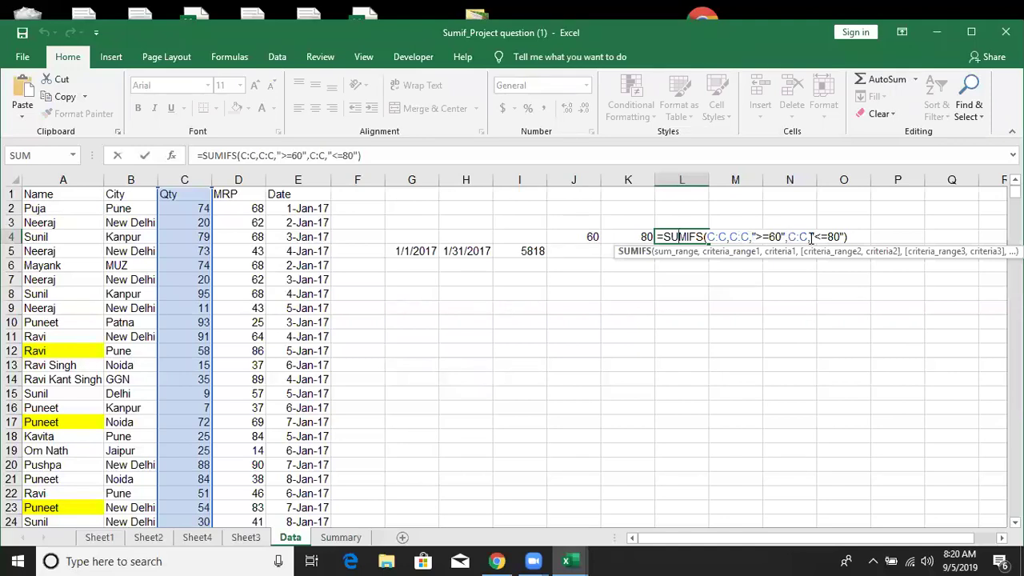
key("Return")
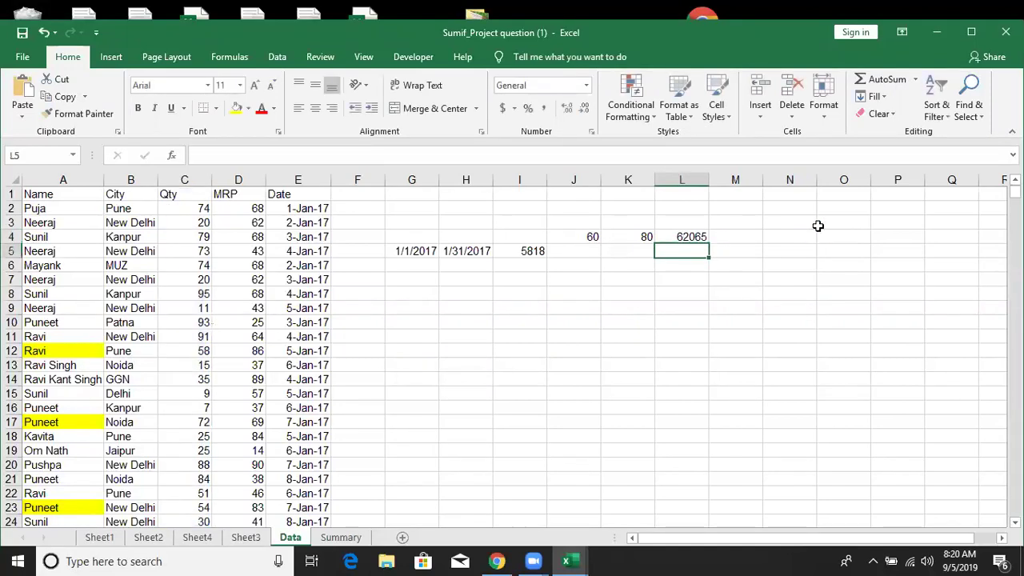
- Inspect I5's SUMIFS total 5818 and its E:E start- and end-date conditions, then return to Summary
left_click(411, 261)
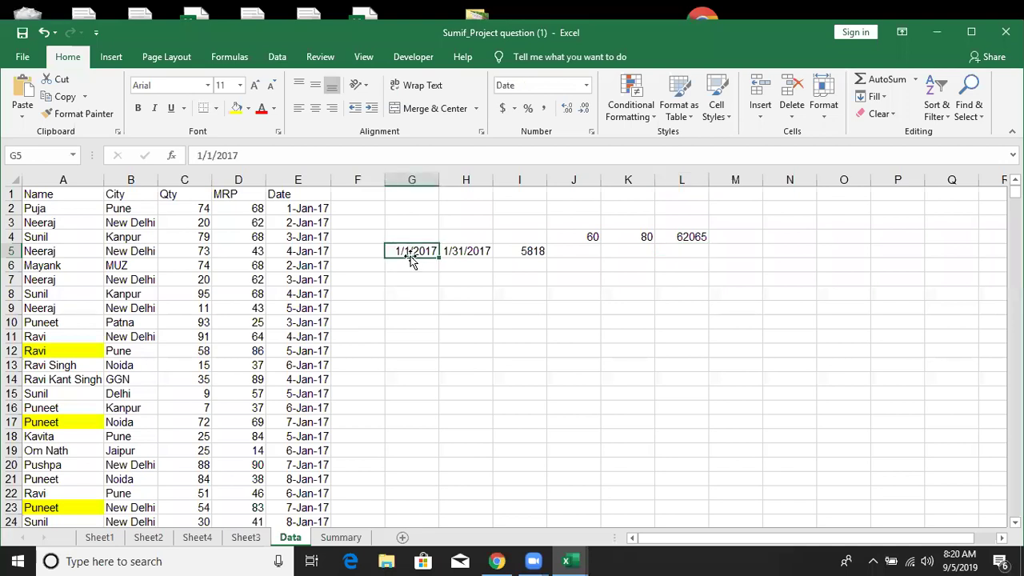
left_click(514, 251)
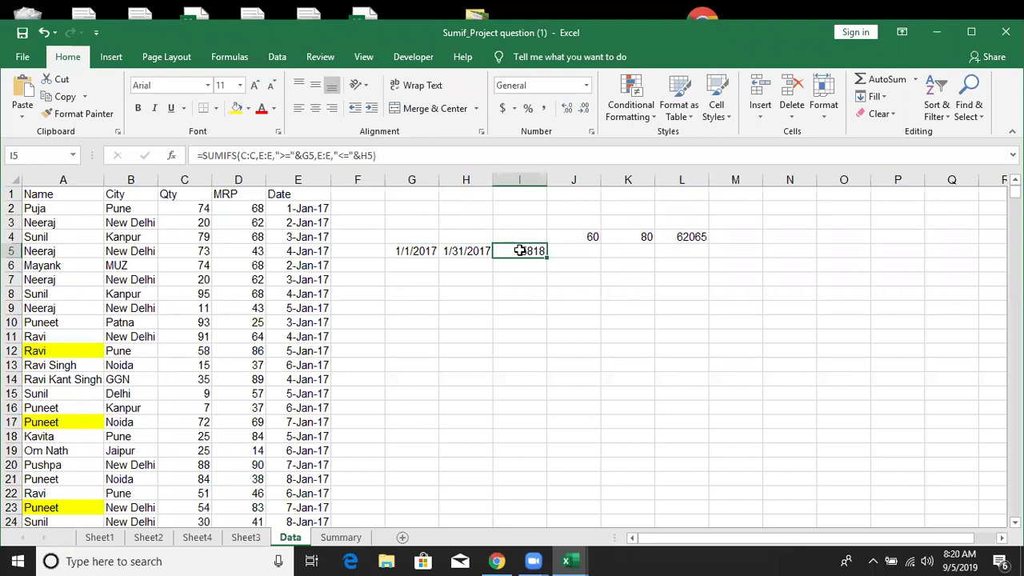
double_click(511, 249)
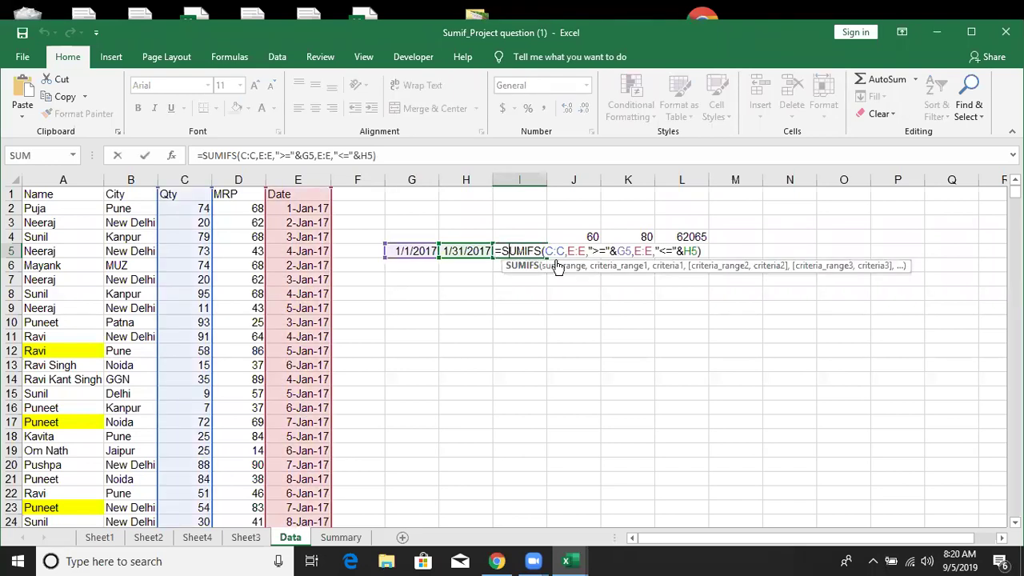
left_click(584, 250)
left_click(621, 250)
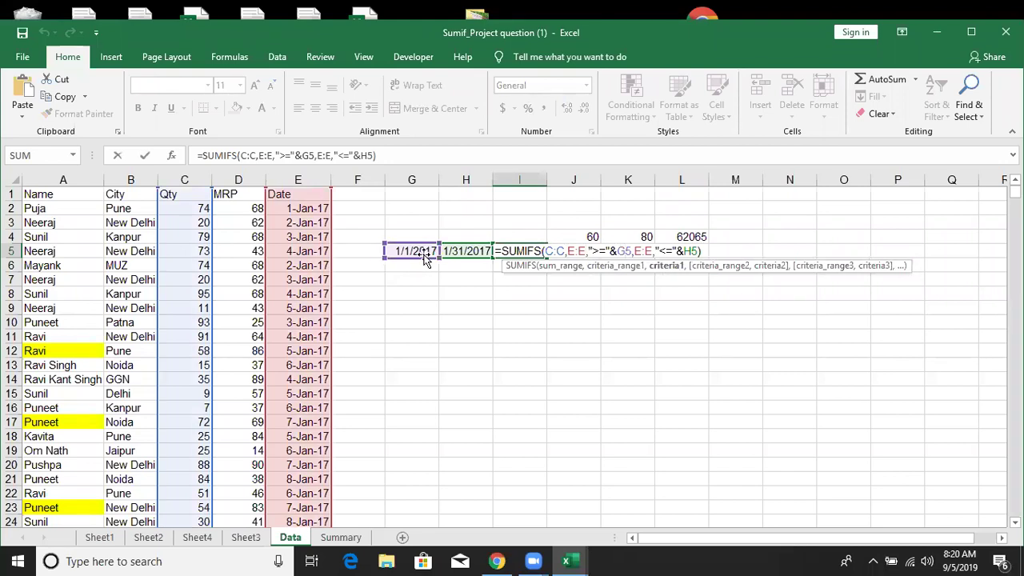
left_click(677, 250)
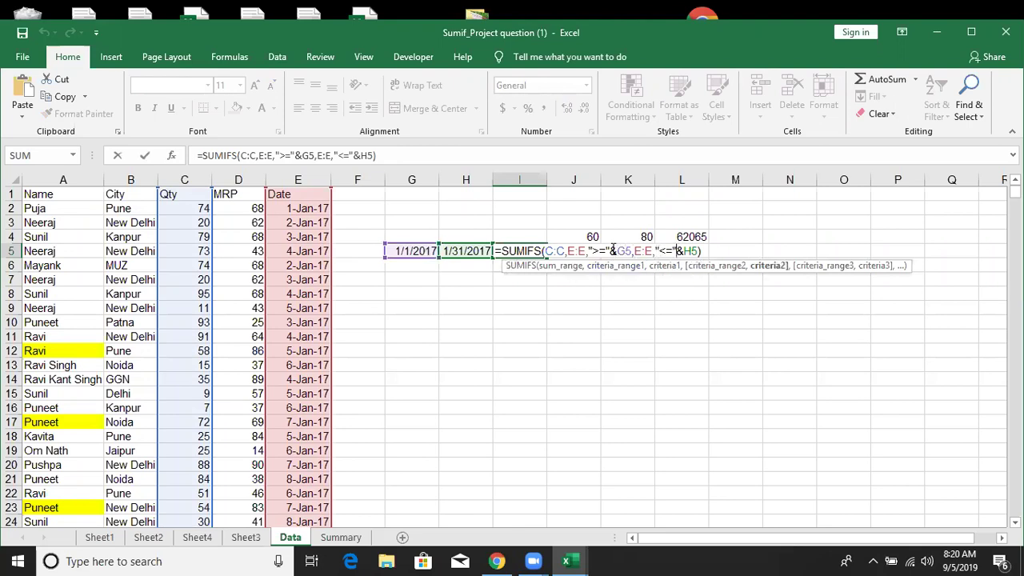
key("Return")
left_click_drag(414, 248, 471, 251)
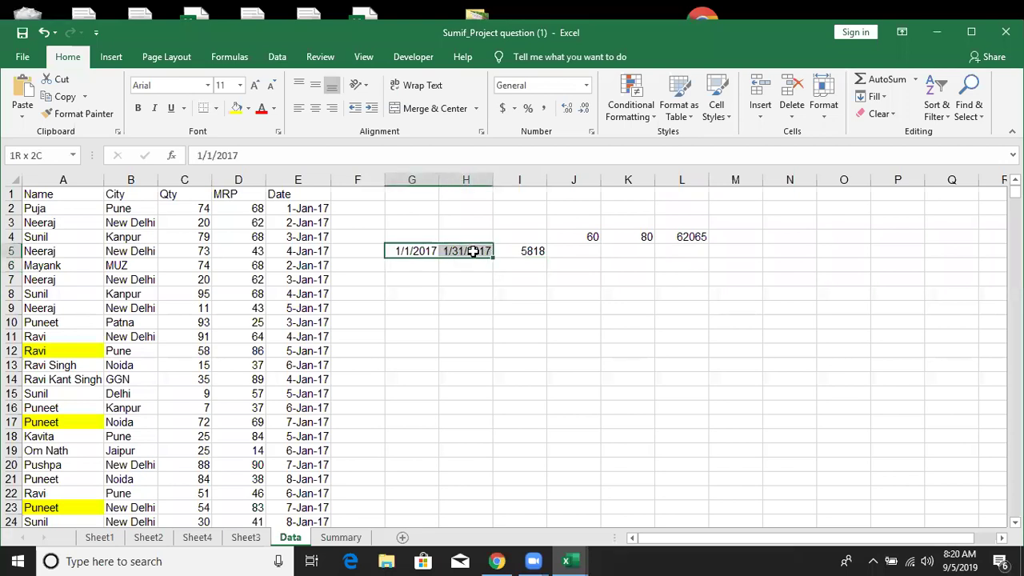
left_click(519, 248)
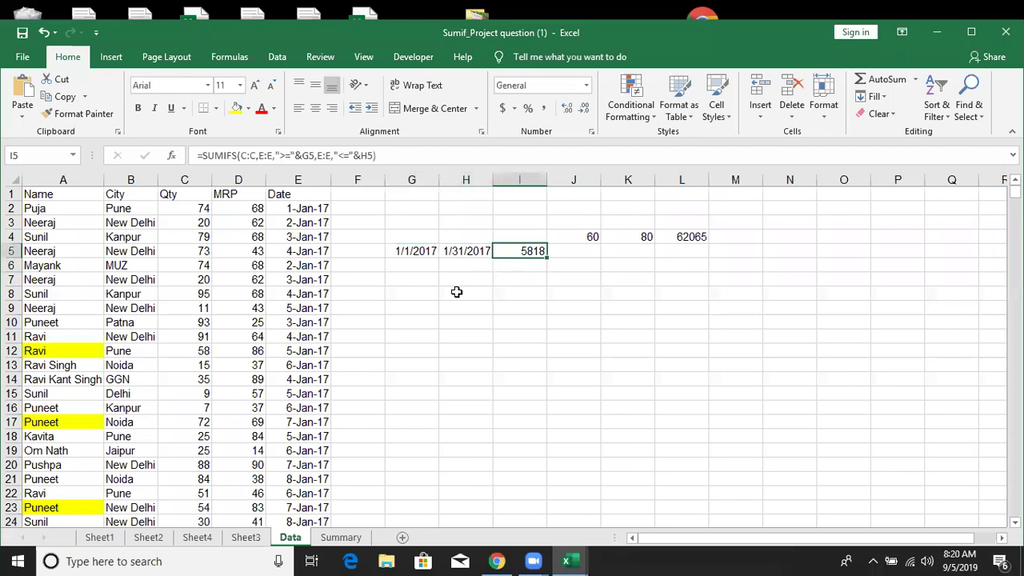
left_click(340, 537)
- Confirm D8's ="1-"&A8&"-"&B4 date and review E8's EOMONTH month-end date and B8's SUMIFS
left_click(37, 293)
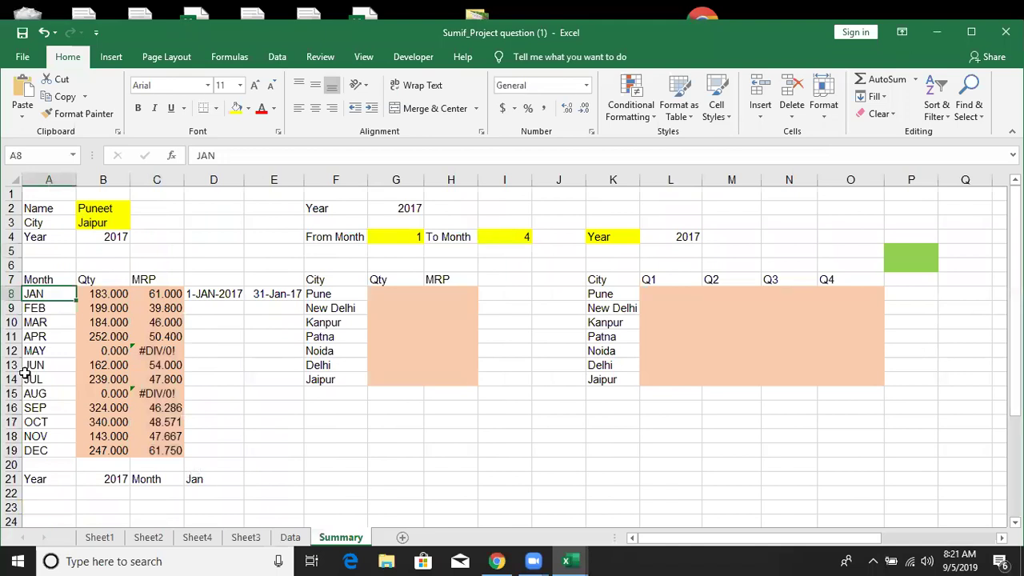
left_click(104, 236)
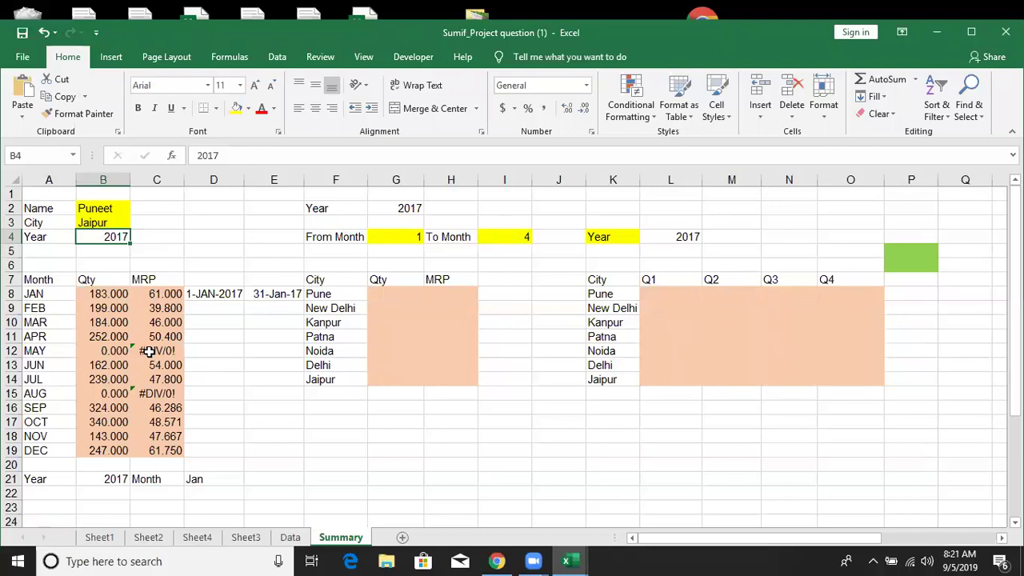
double_click(213, 295)
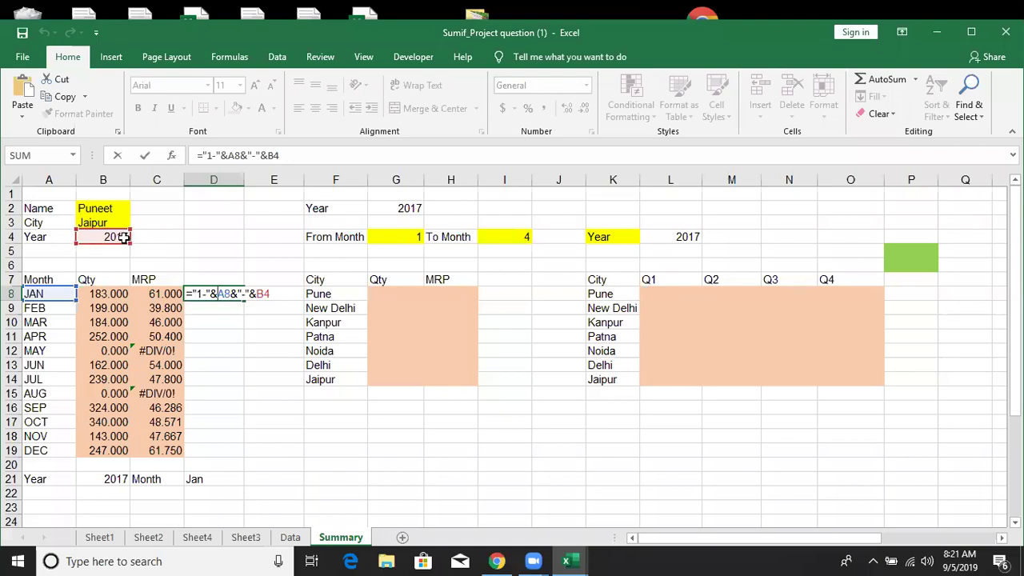
key("ctrl+Return")
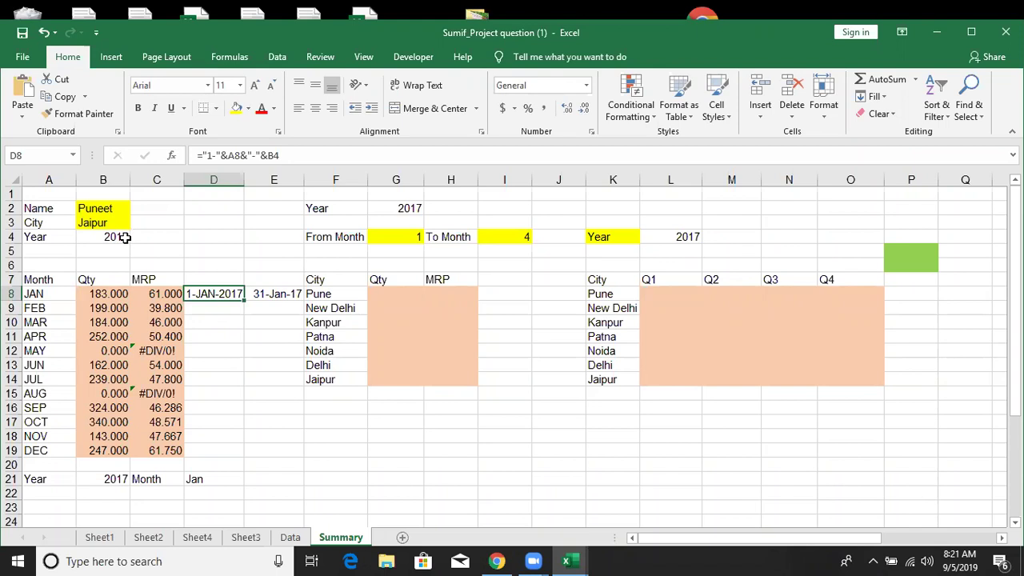
key("Right")
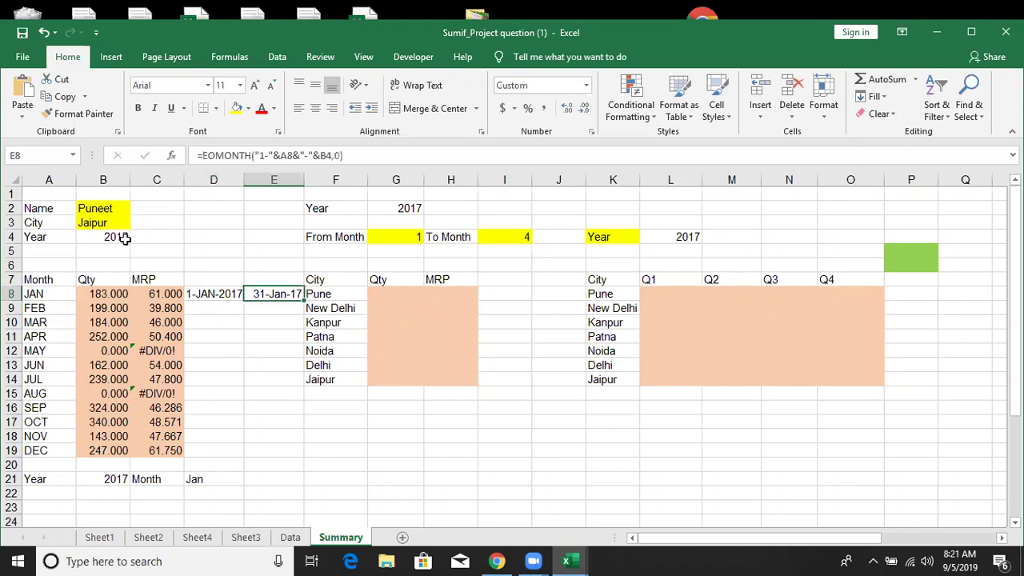
key("F2")
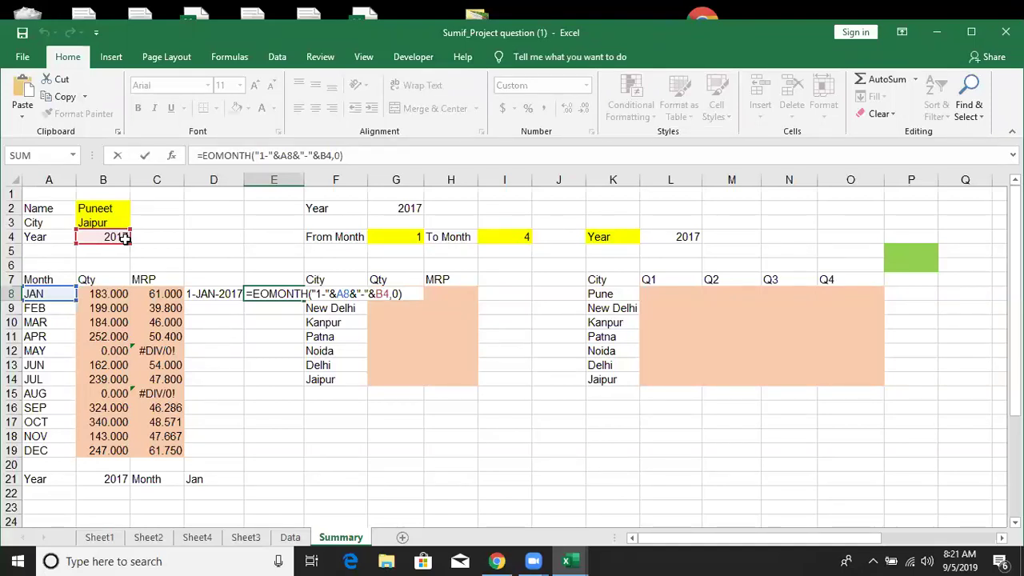
left_click(118, 295)
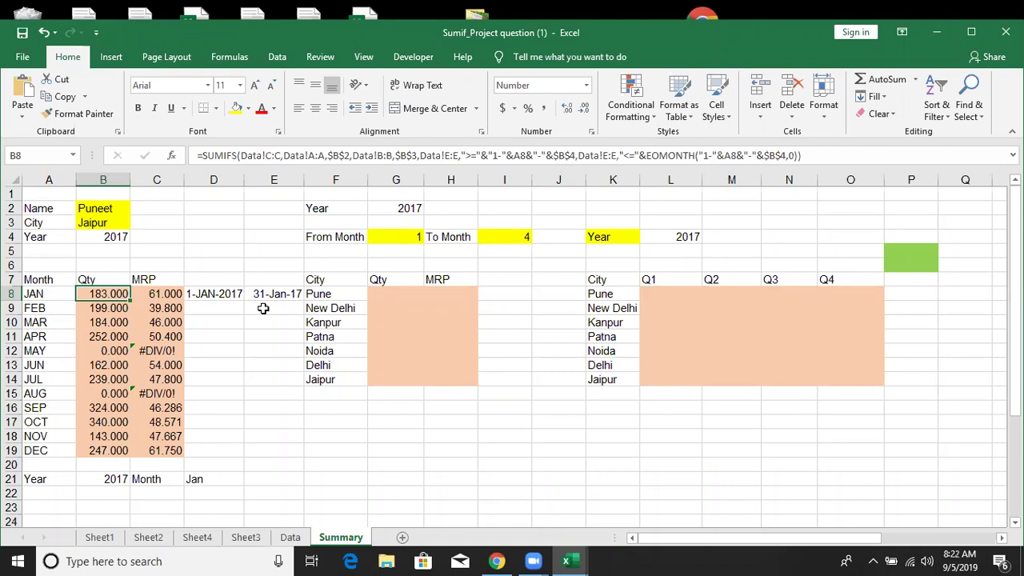
- Set From Month to JAN in G4 and To Month to Jul in I4
left_click(260, 308)
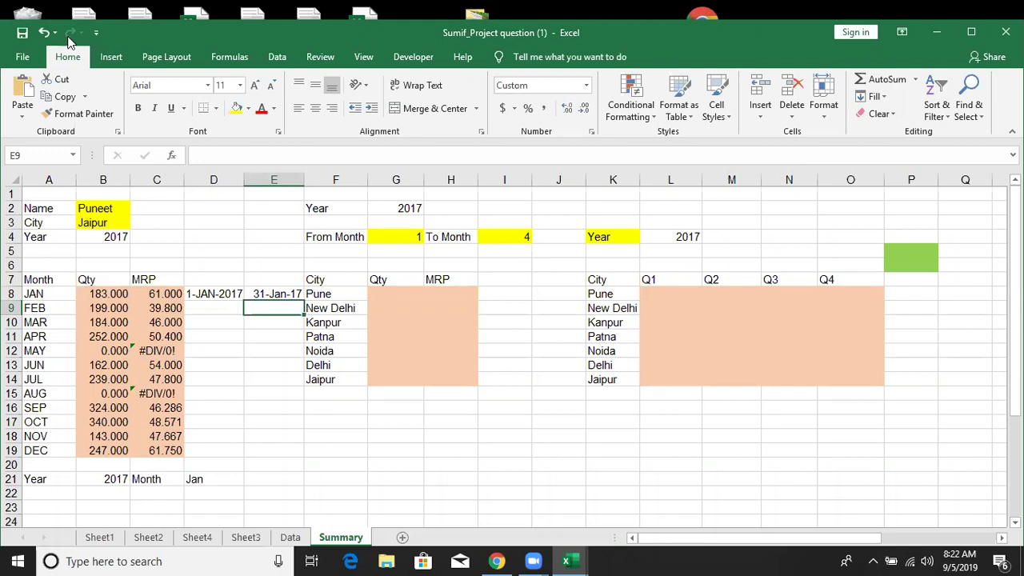
left_click(23, 32)
left_click(393, 234)
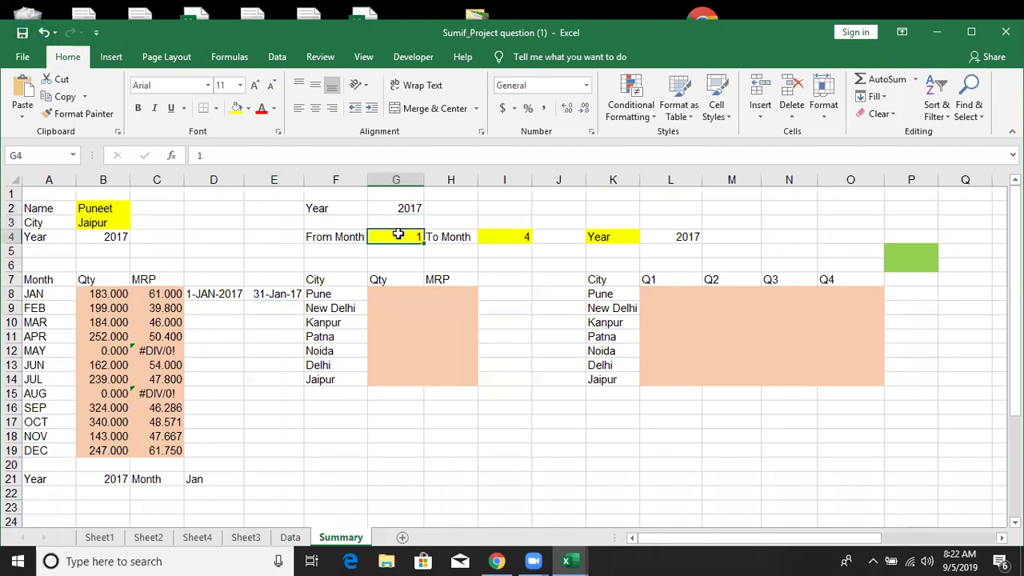
type("JAN")
key("Tab")
key("Tab")
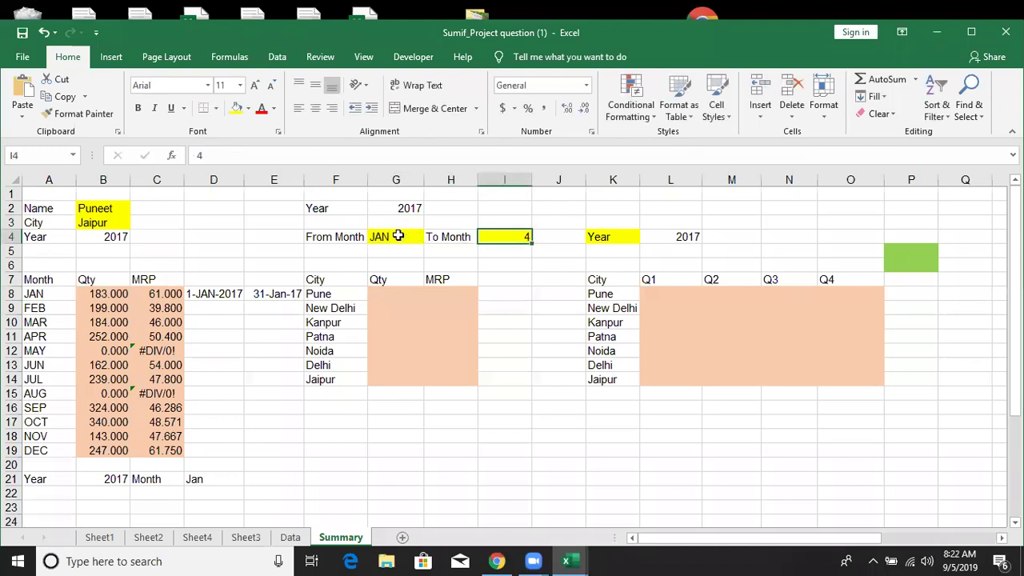
type("Jul")
key("Return")
- Look over the empty Q1–Q4 and W1–W5 result blocks, then save the workbook
key("Down")
key("Down")
key("Down")
key("Up")
key("Up")
key("Up")
key("Up")
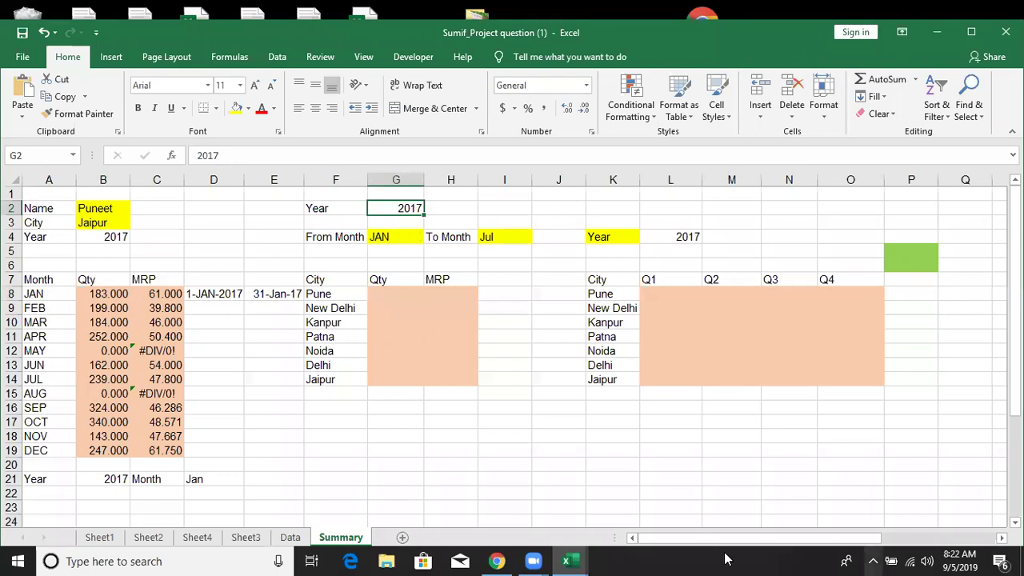
left_click(684, 240)
left_click_drag(670, 296, 864, 379)
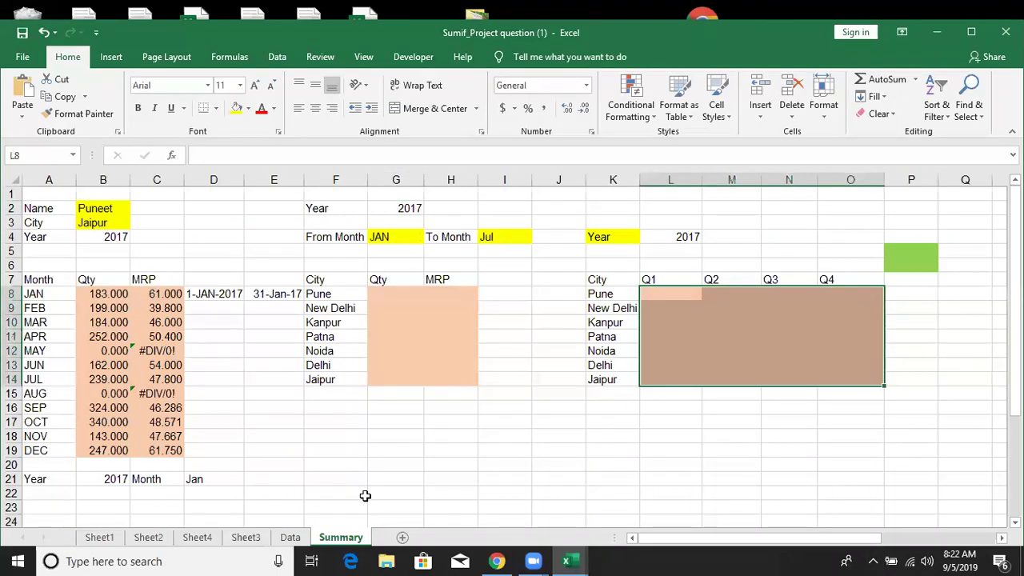
scroll(330, 480, "down", 4)
left_click_drag(91, 381, 328, 479)
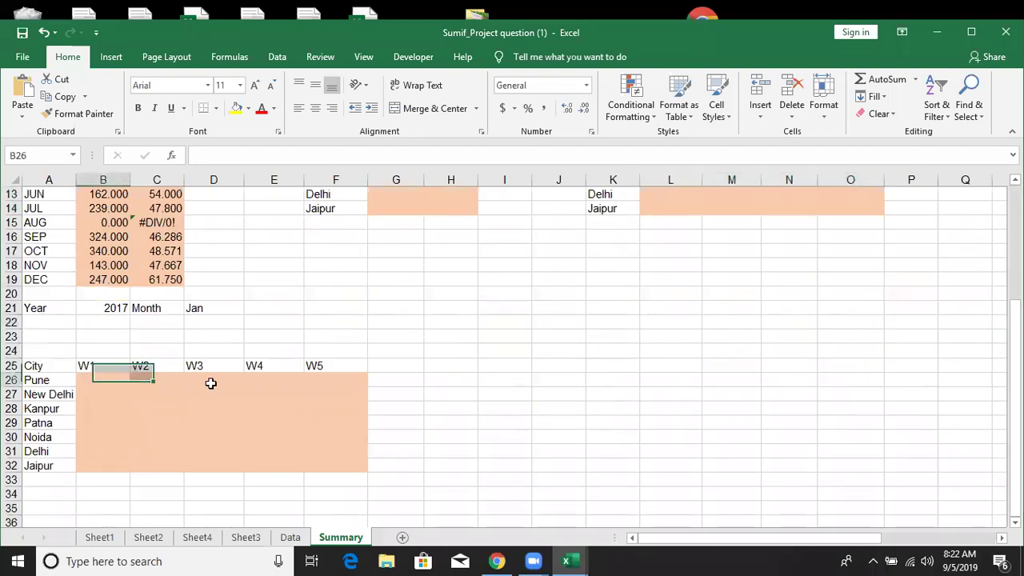
scroll(339, 452, "up", 4)
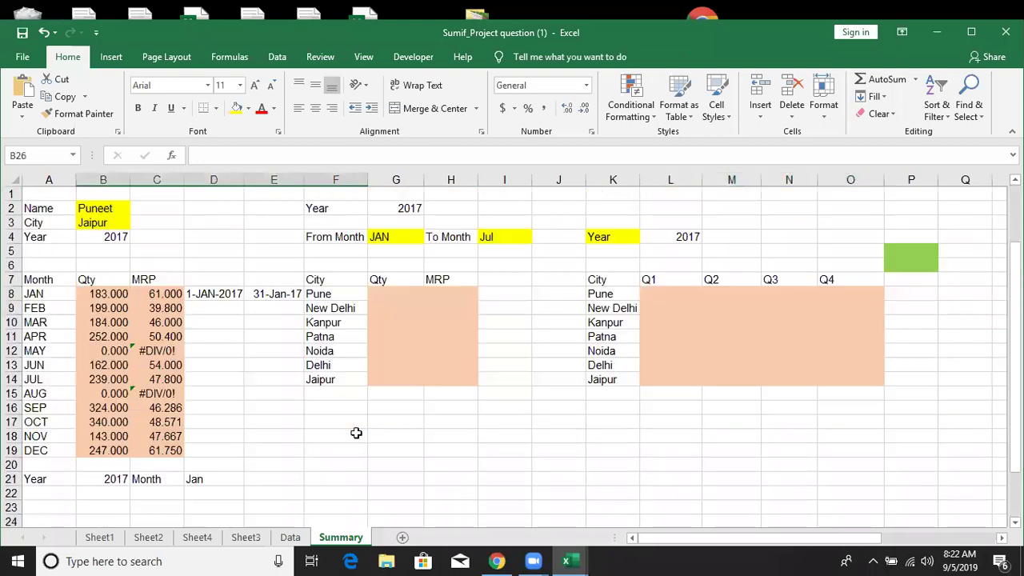
left_click(378, 250)
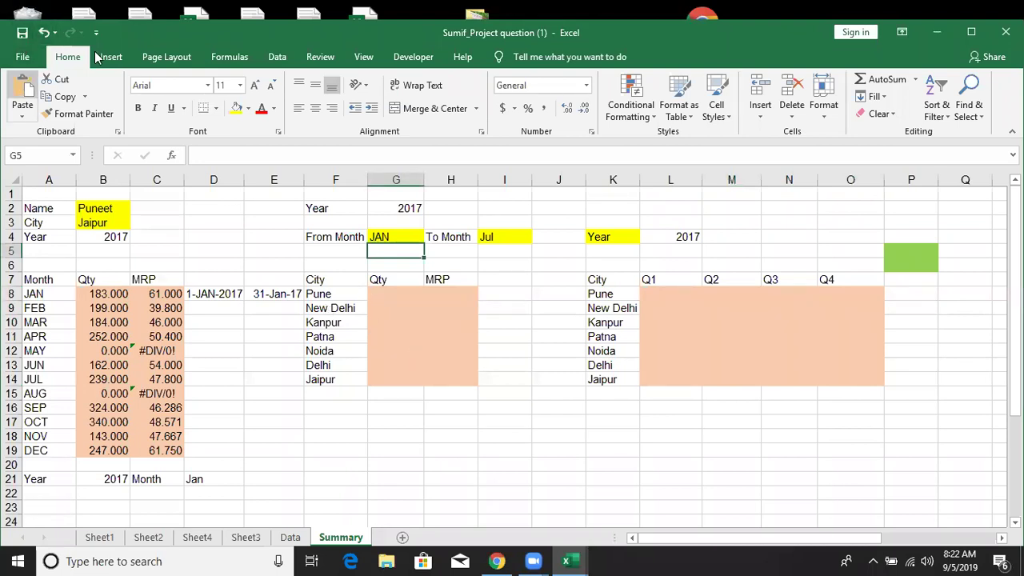
left_click(23, 32)
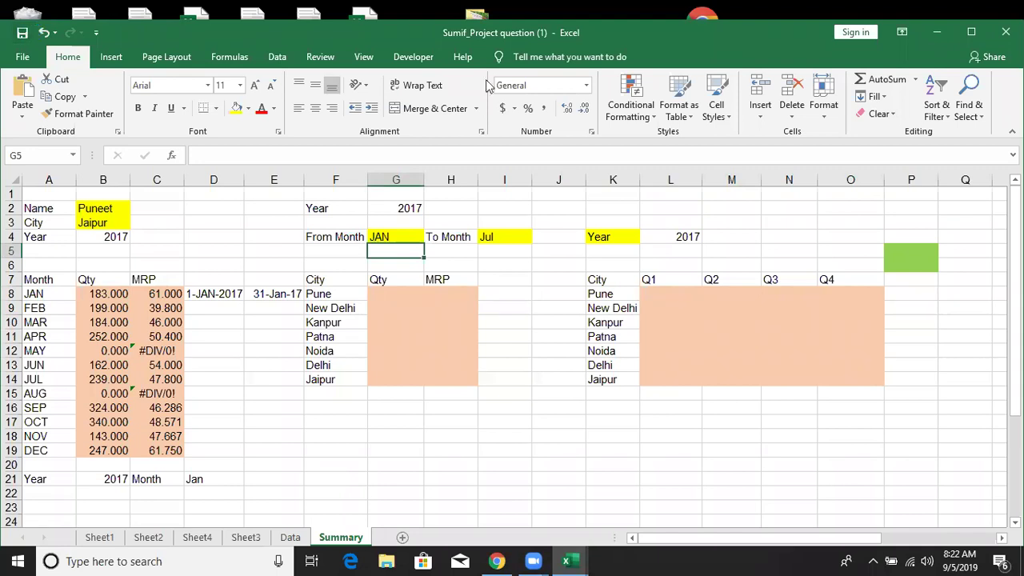
- Start a new Gmail message and add the first recipient from the contact suggestions
left_click(496, 561)
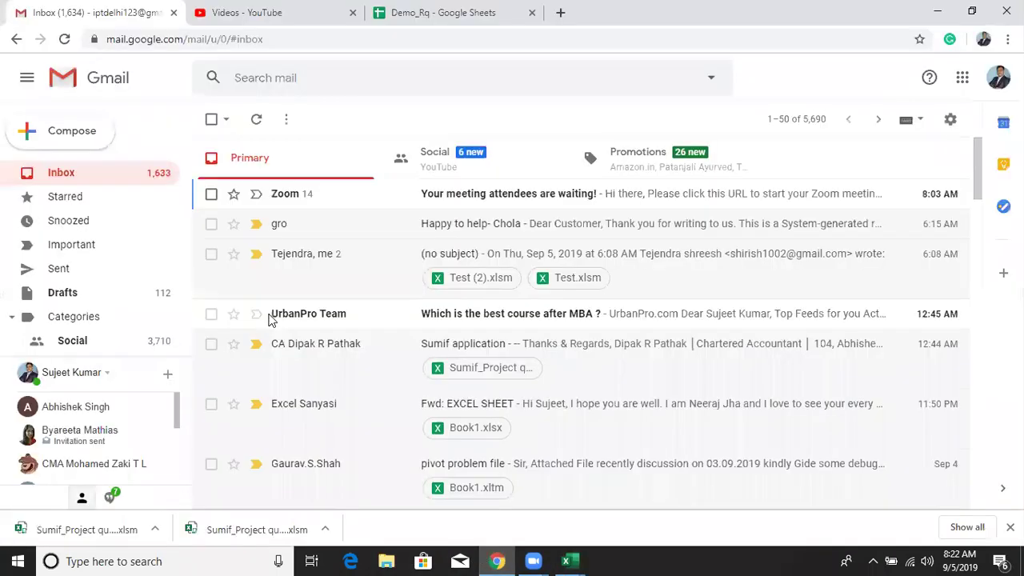
left_click(60, 135)
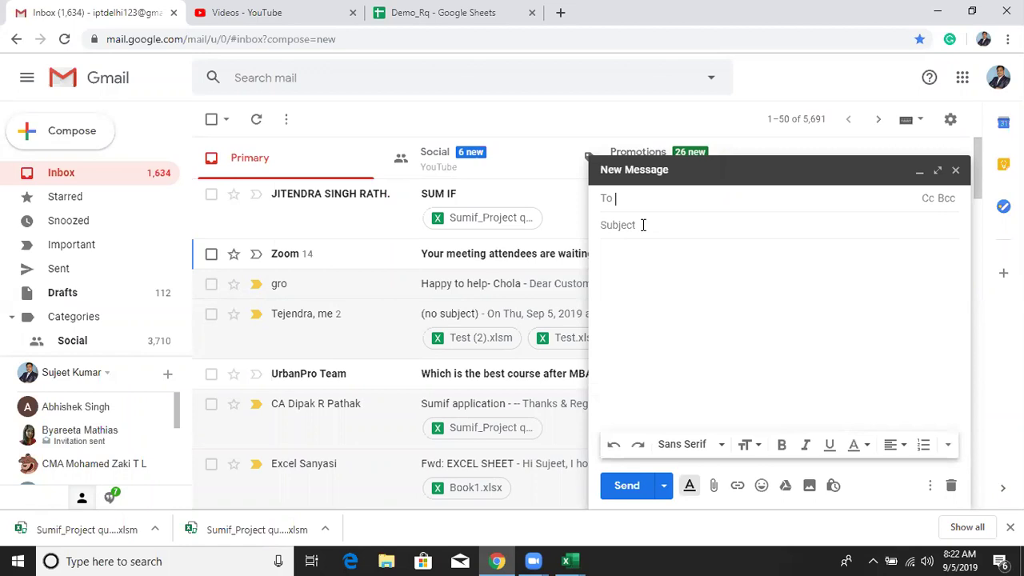
type("g")
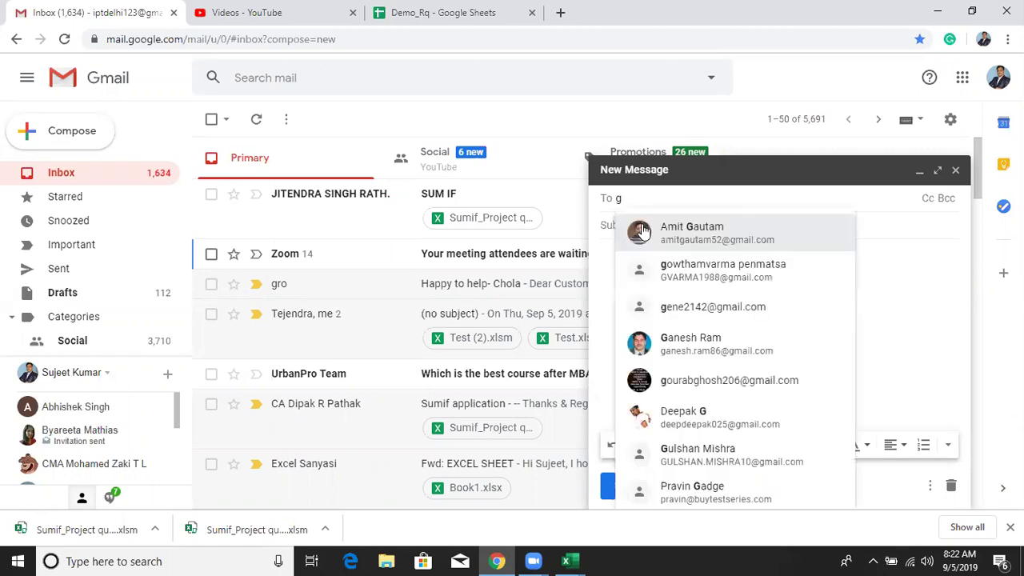
key("BackSpace")
type("ca")
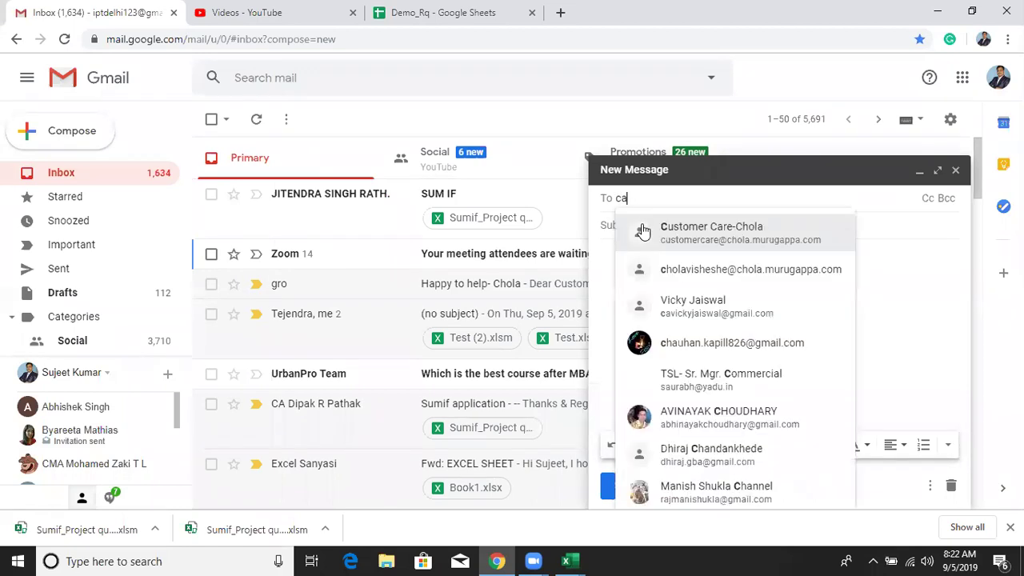
key("BackSpace")
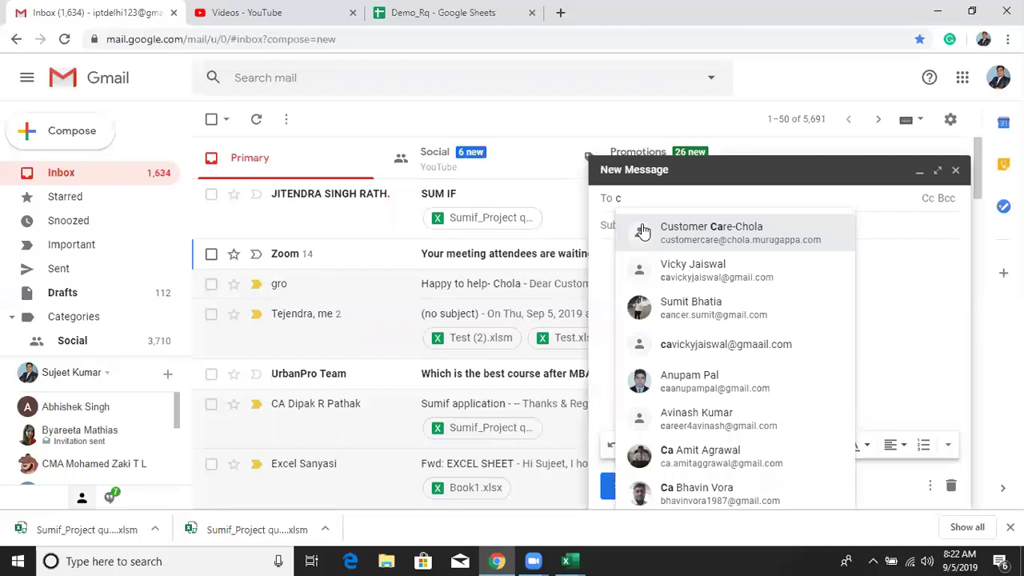
key("BackSpace")
type("dip")
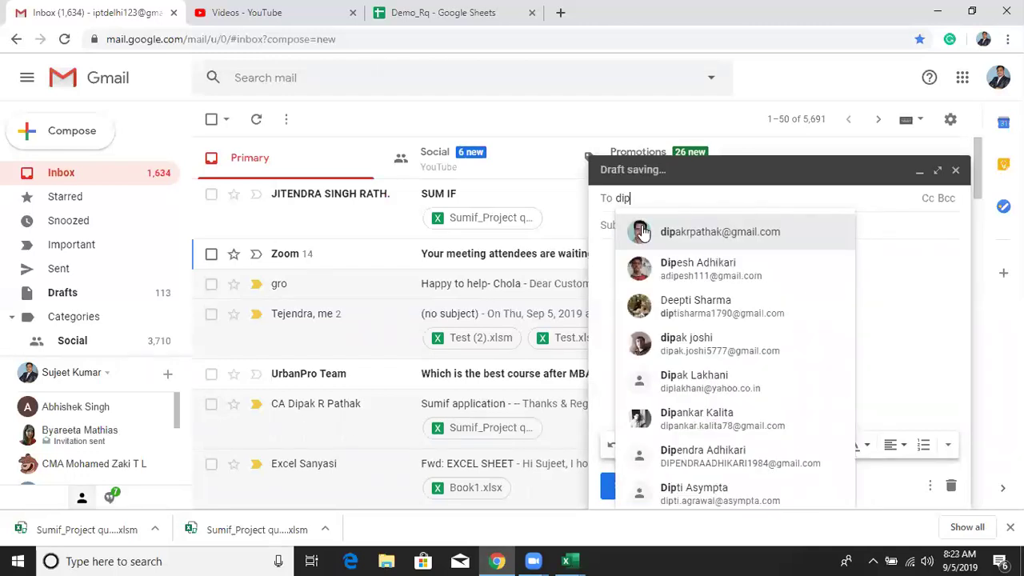
left_click(643, 232)
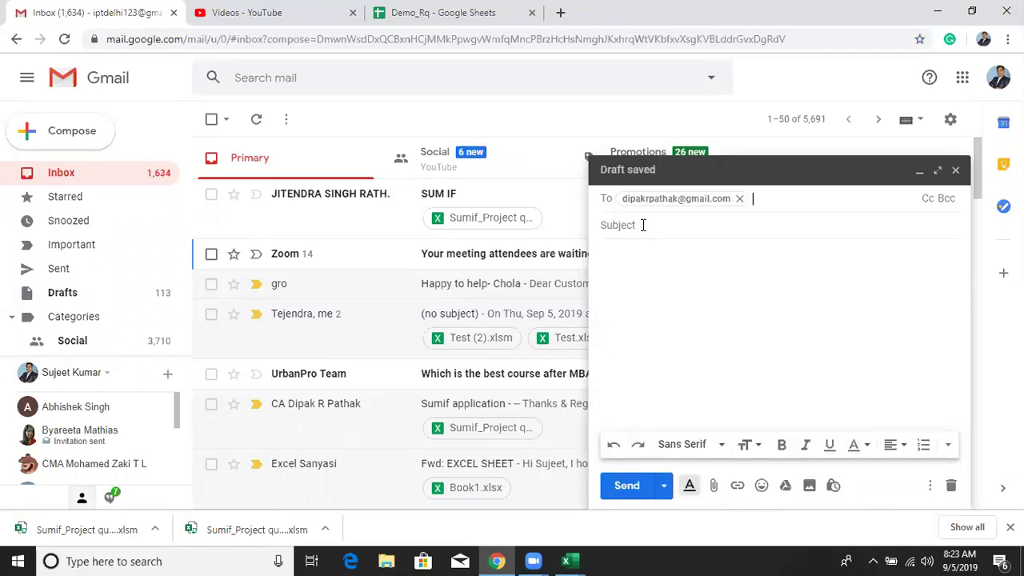
- Add four more suggested contacts as recipients, five in total
type("vi")
type("j")
key("Return")
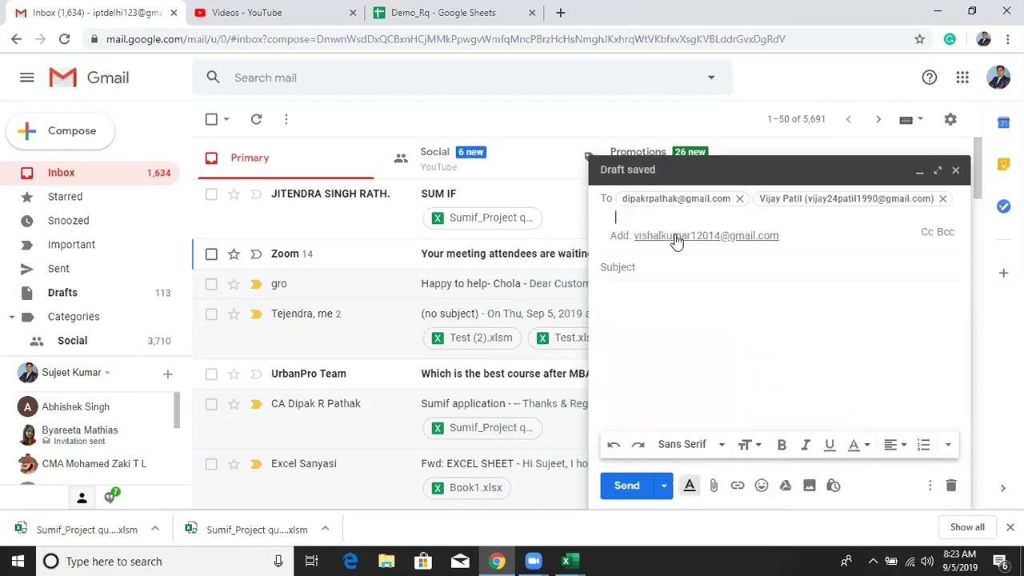
left_click(676, 238)
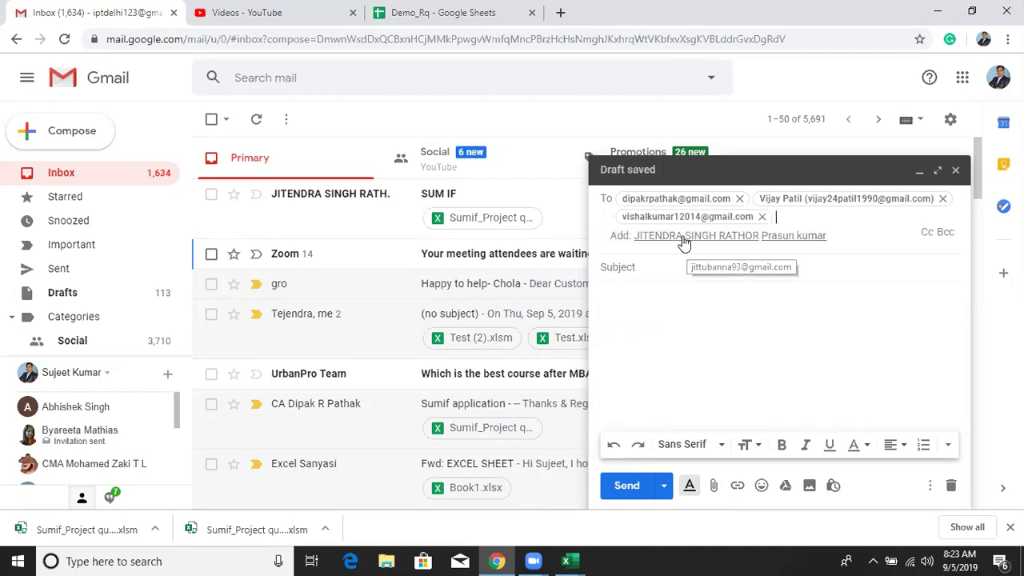
left_click(684, 238)
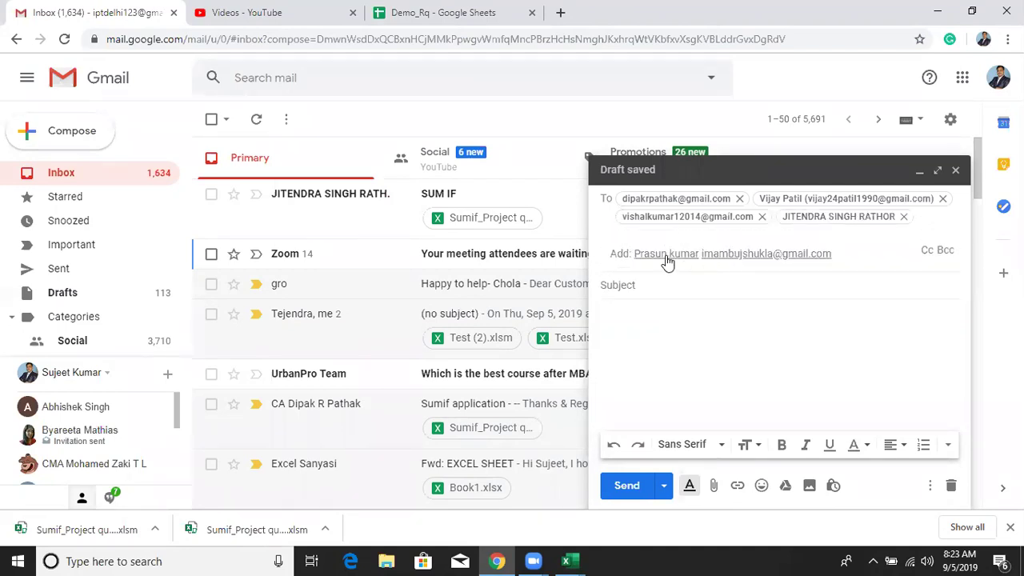
left_click(656, 256)
- Enter 'Test File' as the email subject
left_click(645, 260)
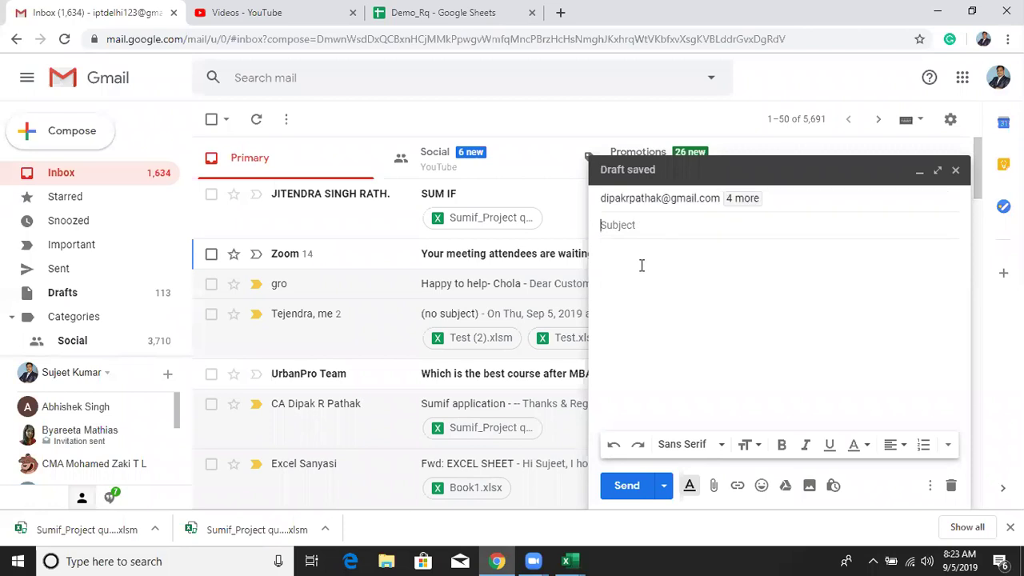
type("Files")
key("BackSpace")
key("BackSpace")
key("BackSpace")
key("BackSpace")
type("F")
key("BackSpace")
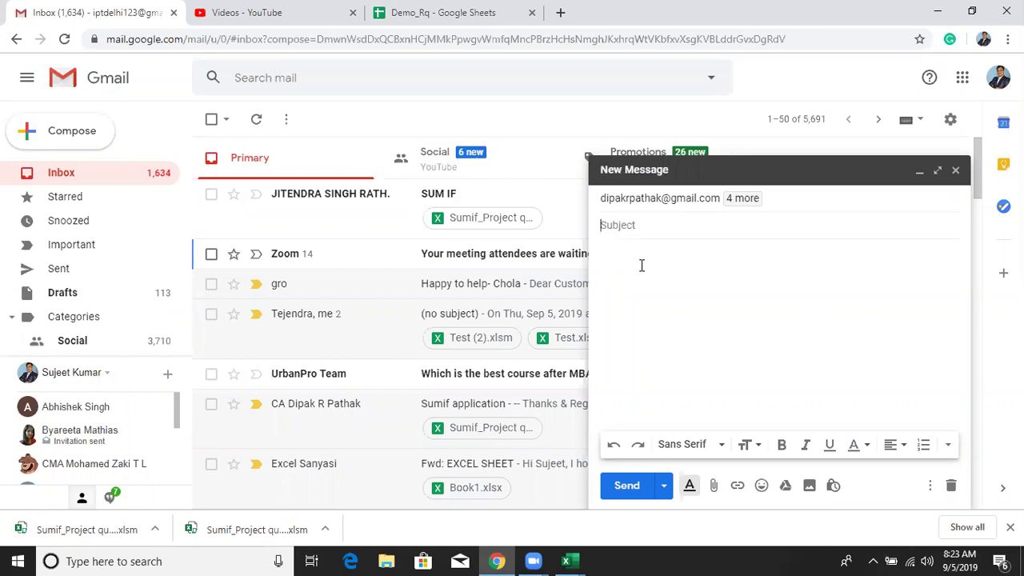
type("Test File")
key("Tab")
- Attach Sumif_Project question (1).xlsm from Downloads and send the Test File email
left_click(713, 486)
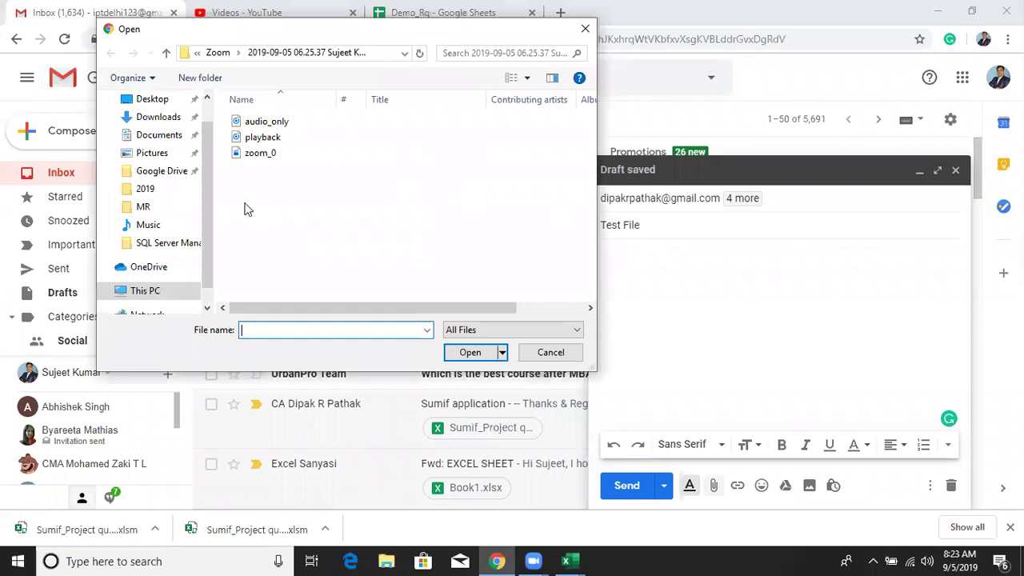
left_click_drag(205, 174, 216, 141)
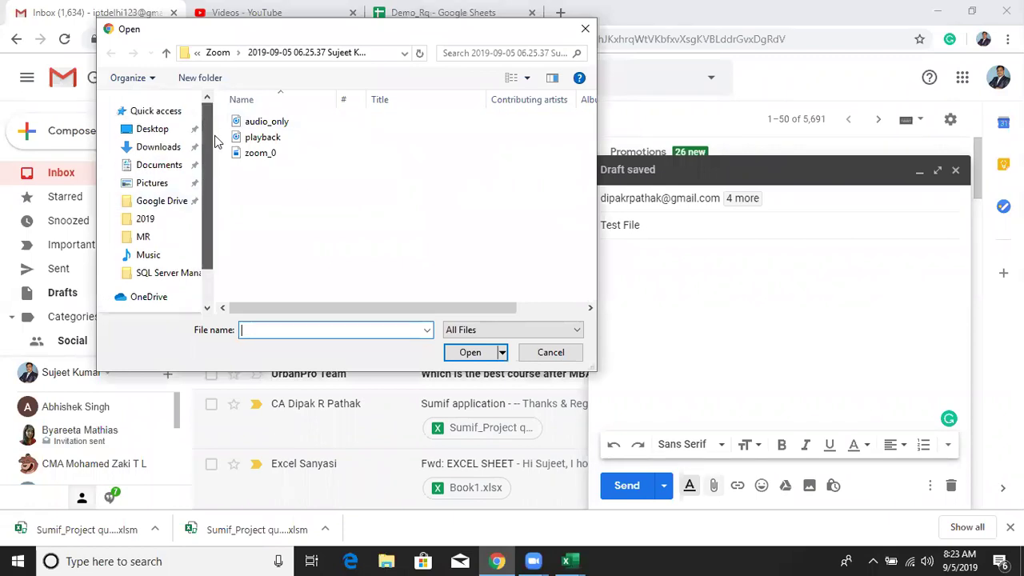
left_click(170, 149)
left_click(262, 124)
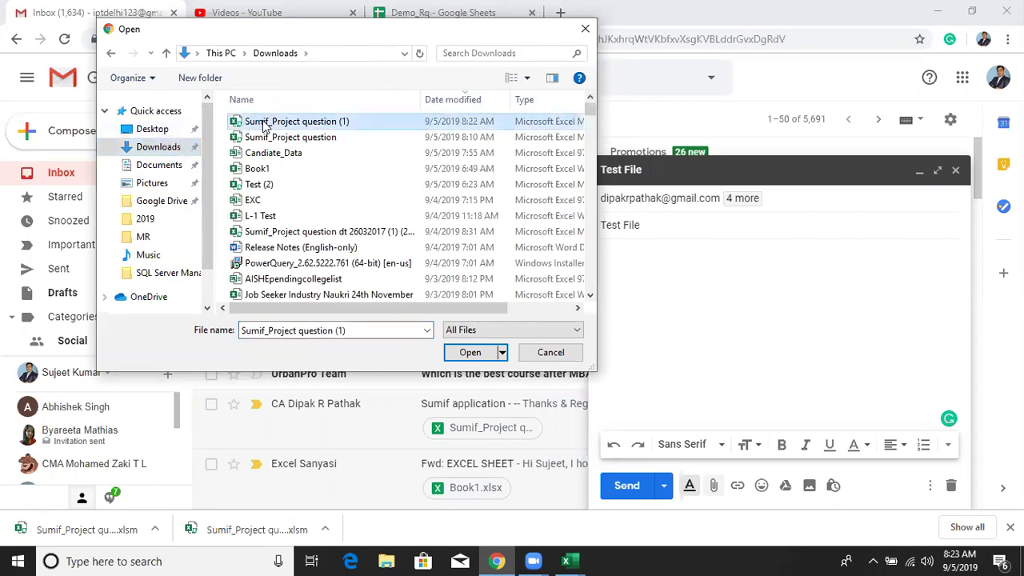
left_click(484, 354)
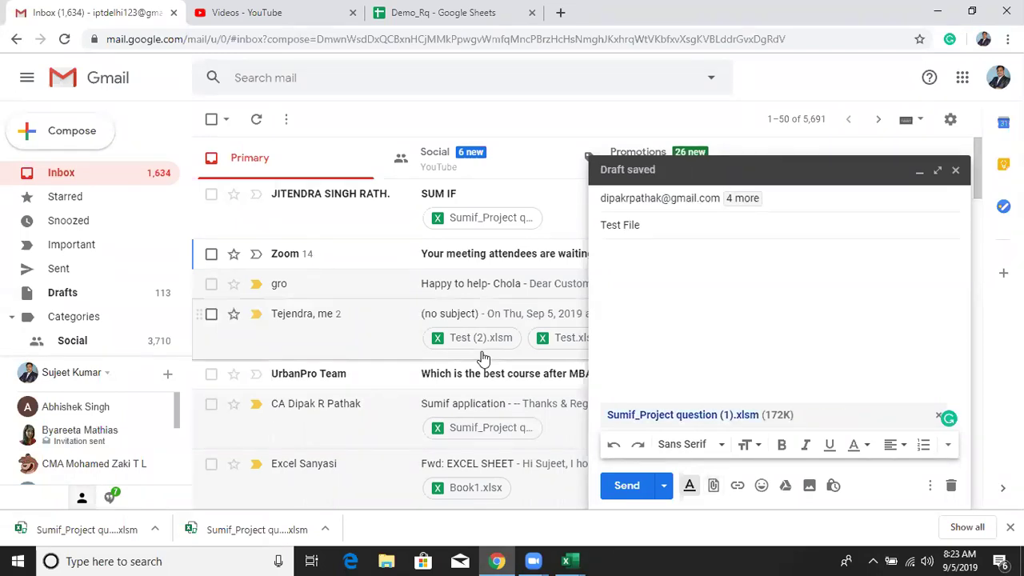
left_click(629, 489)
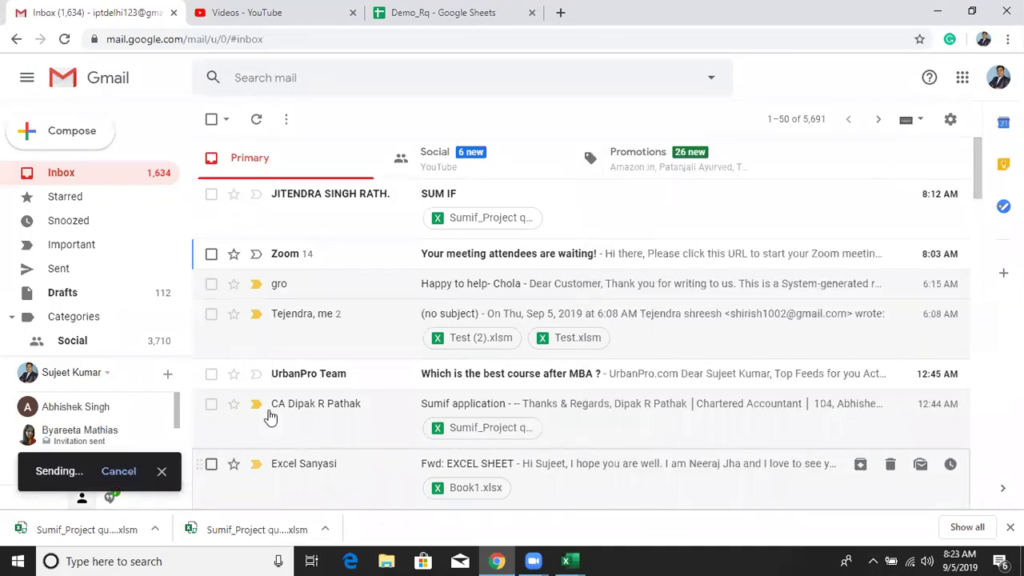